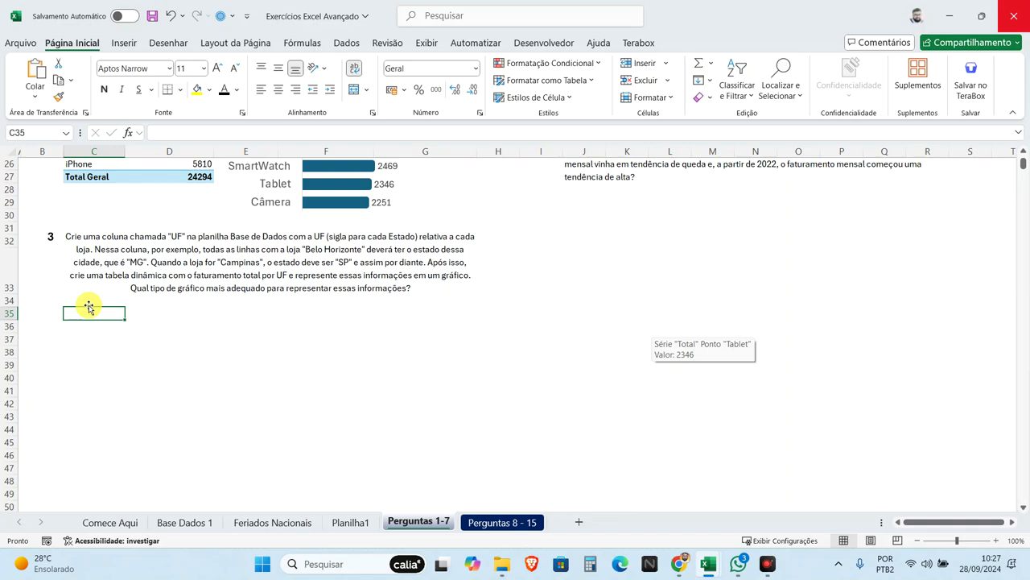
Step: Copy the Loja column D on Base Dados 1 and paste it into column O at O1
{"action": "left_click", "coordinate": [237, 239]}
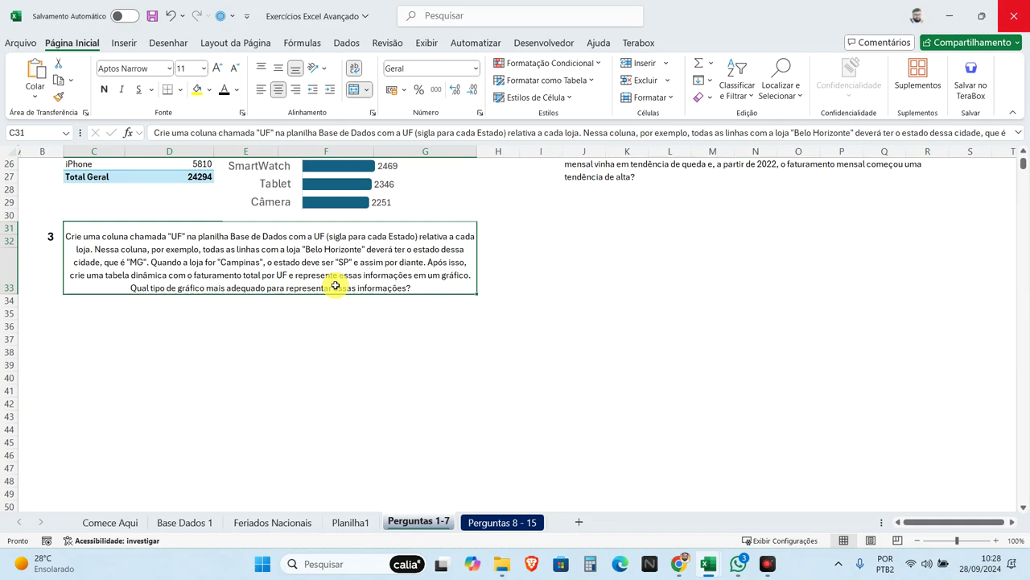
{"action": "left_click", "coordinate": [95, 312]}
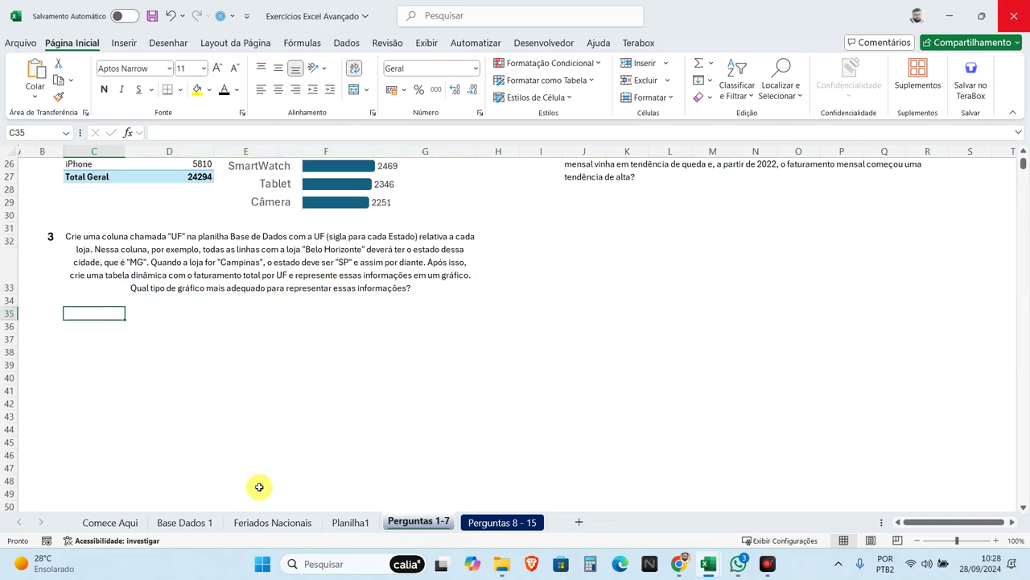
{"action": "left_click", "coordinate": [184, 523]}
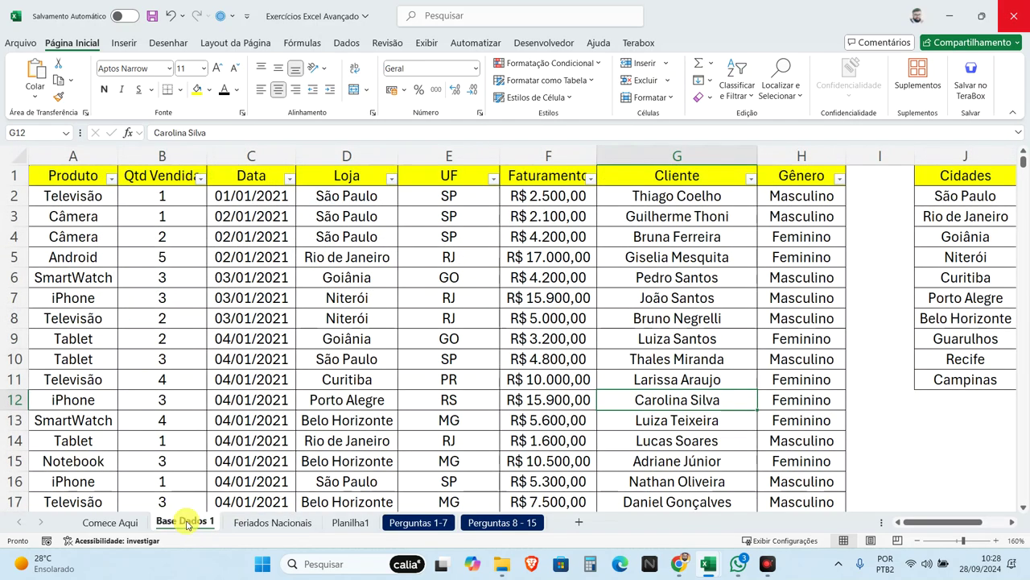
{"action": "left_click", "coordinate": [337, 153]}
{"action": "key", "text": "ctrl+c"}
{"action": "scroll", "coordinate": [254, 216], "scroll_direction": "right", "scroll_amount": 1}
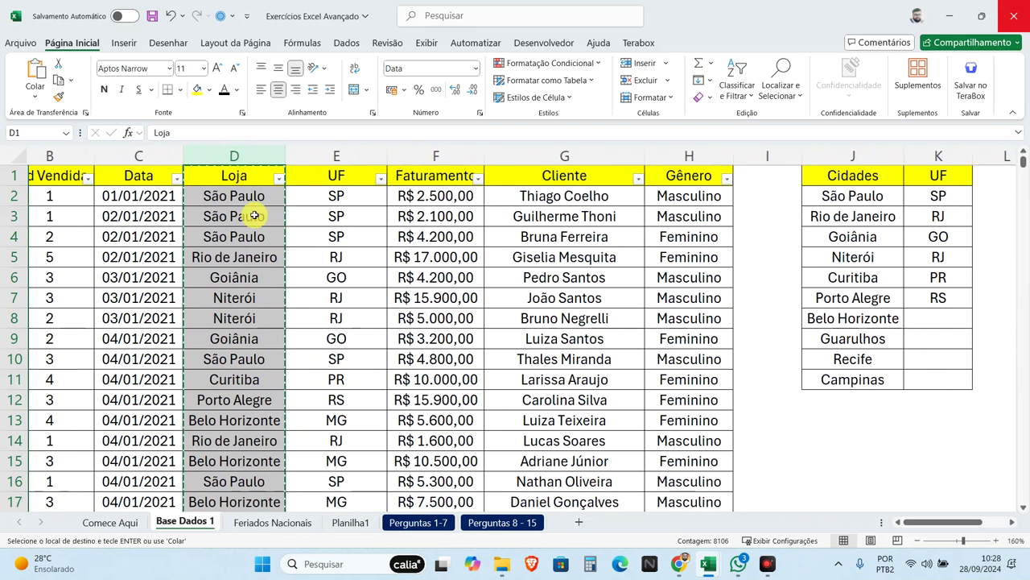
{"action": "scroll", "coordinate": [569, 246], "scroll_direction": "right", "scroll_amount": 6}
{"action": "scroll", "coordinate": [376, 193], "scroll_direction": "right", "scroll_amount": 3}
{"action": "left_click", "coordinate": [328, 174]}
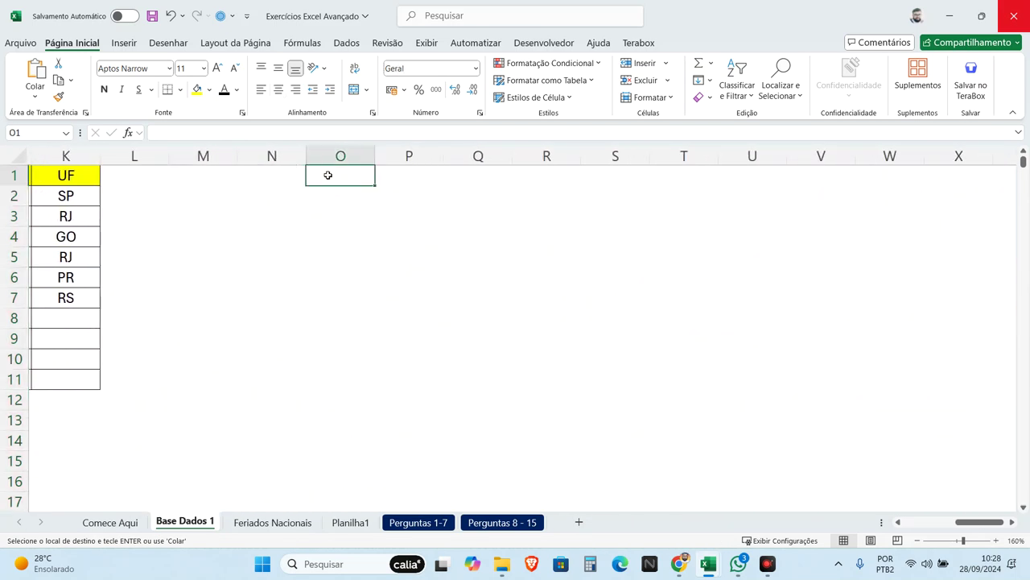
{"action": "key", "text": "ctrl+v"}
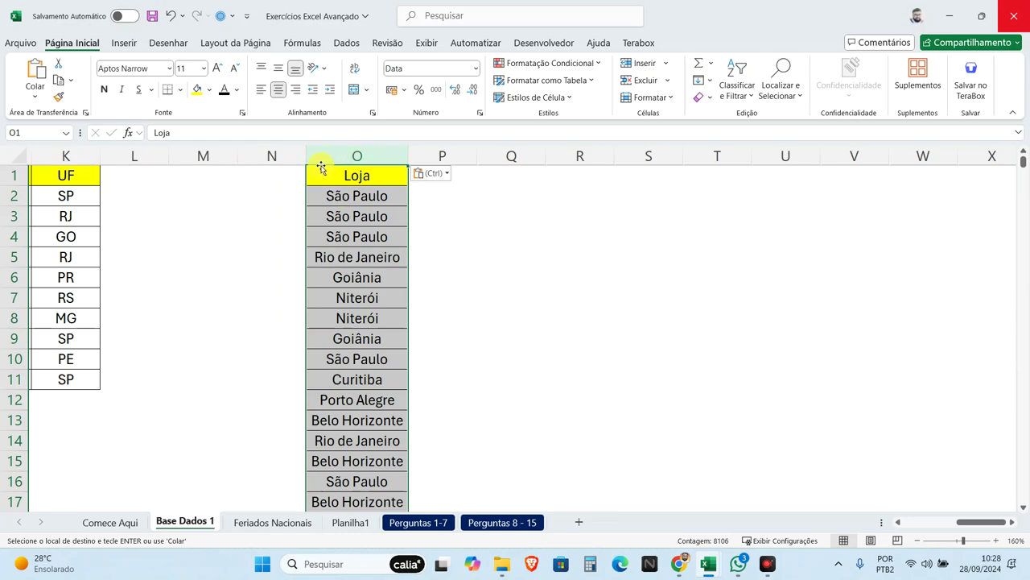
Step: Reselect all of column O and paste the Loja store names there again
{"action": "left_click", "coordinate": [351, 45]}
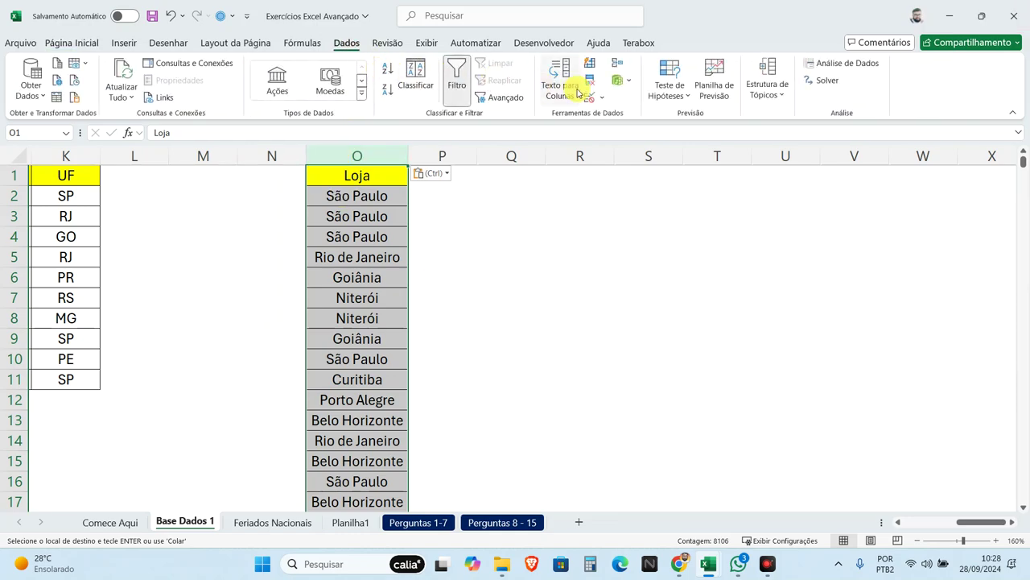
{"action": "left_click_drag", "start_coordinate": [351, 196], "coordinate": [347, 228]}
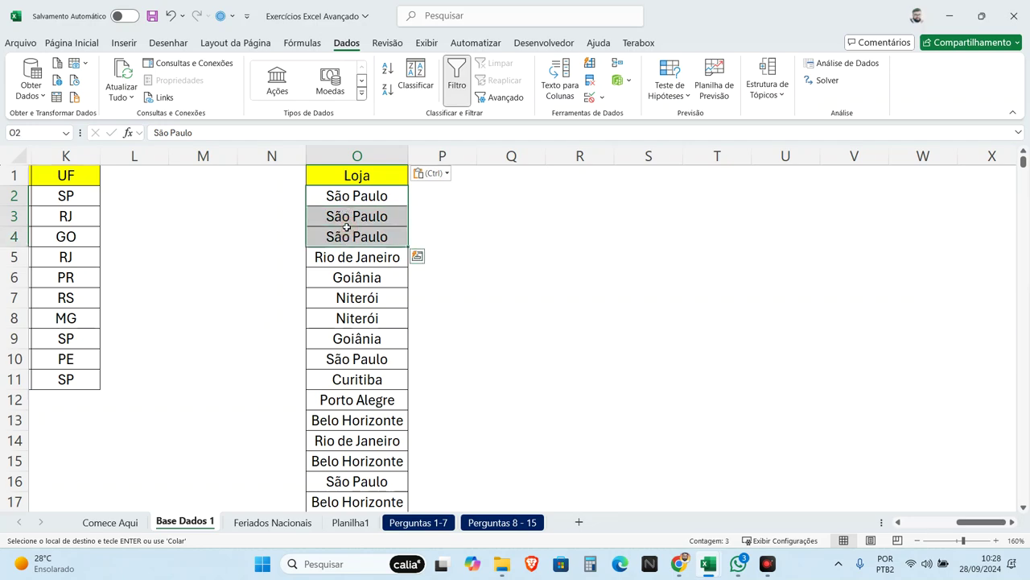
{"action": "left_click", "coordinate": [352, 155]}
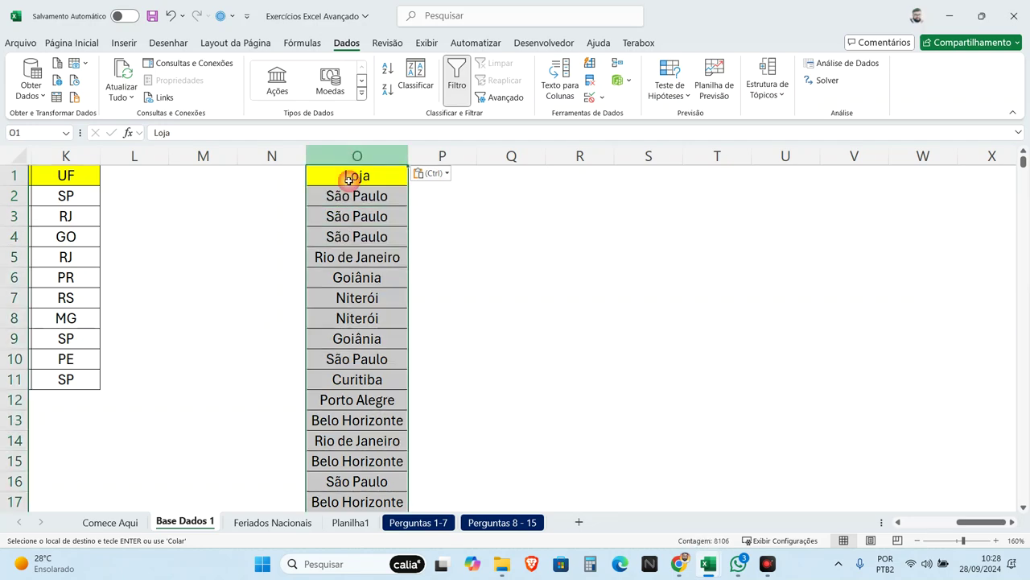
{"action": "scroll", "coordinate": [343, 218], "scroll_direction": "left", "scroll_amount": 3}
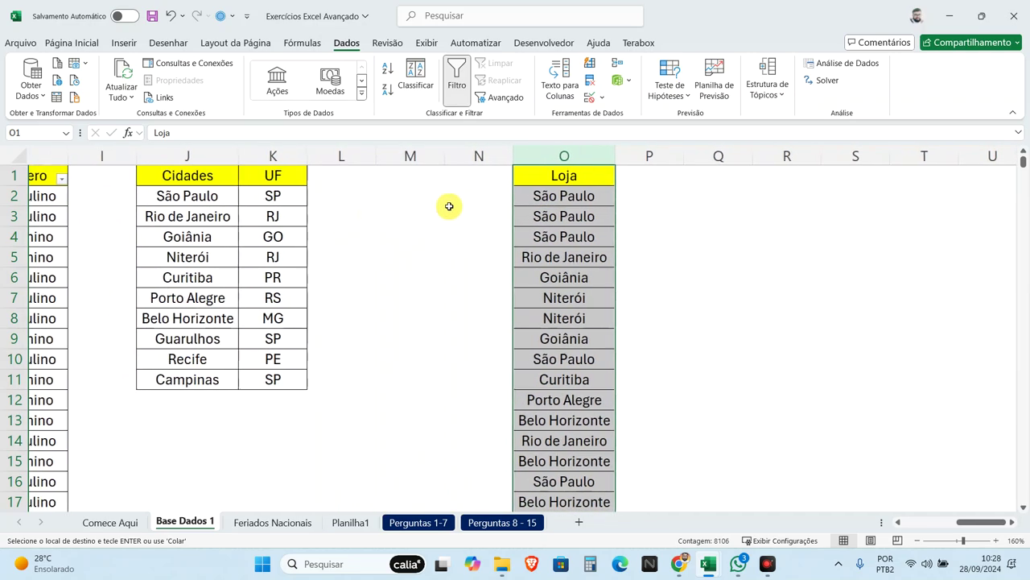
{"action": "key", "text": "ctrl+v"}
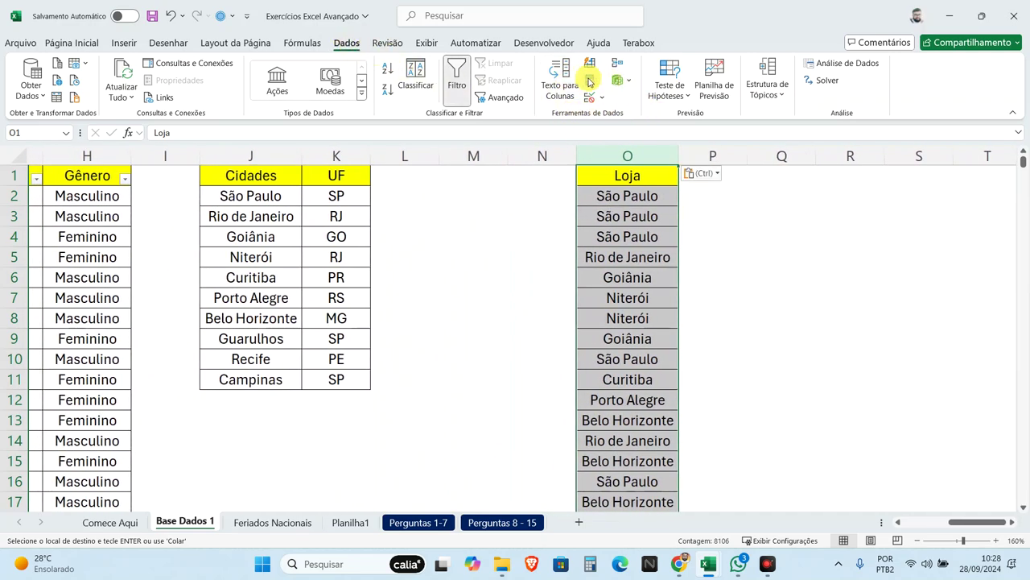
Step: Remove duplicate store names from column O, leaving 10 unique values
{"action": "left_click", "coordinate": [588, 81]}
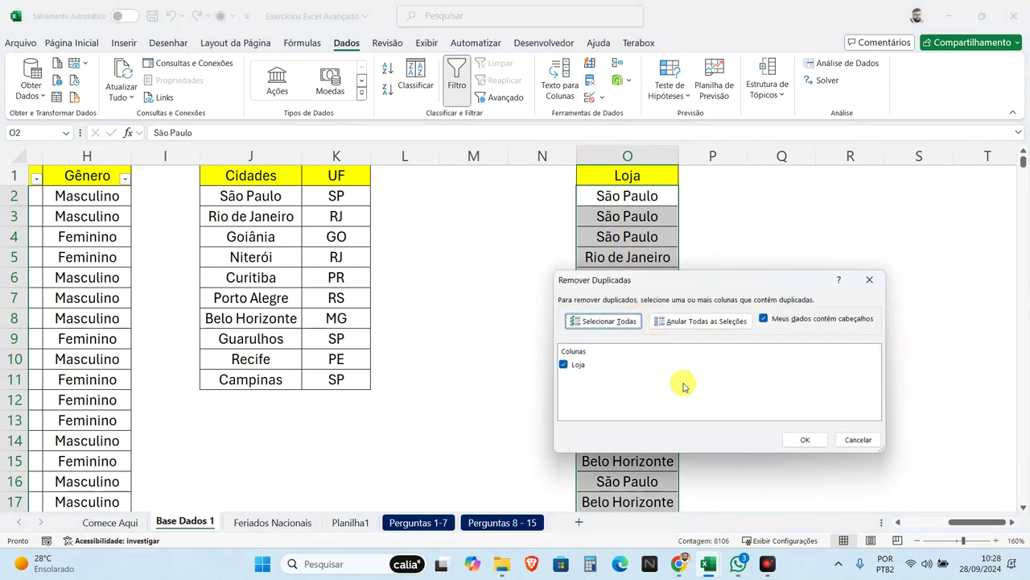
{"action": "left_click", "coordinate": [805, 440]}
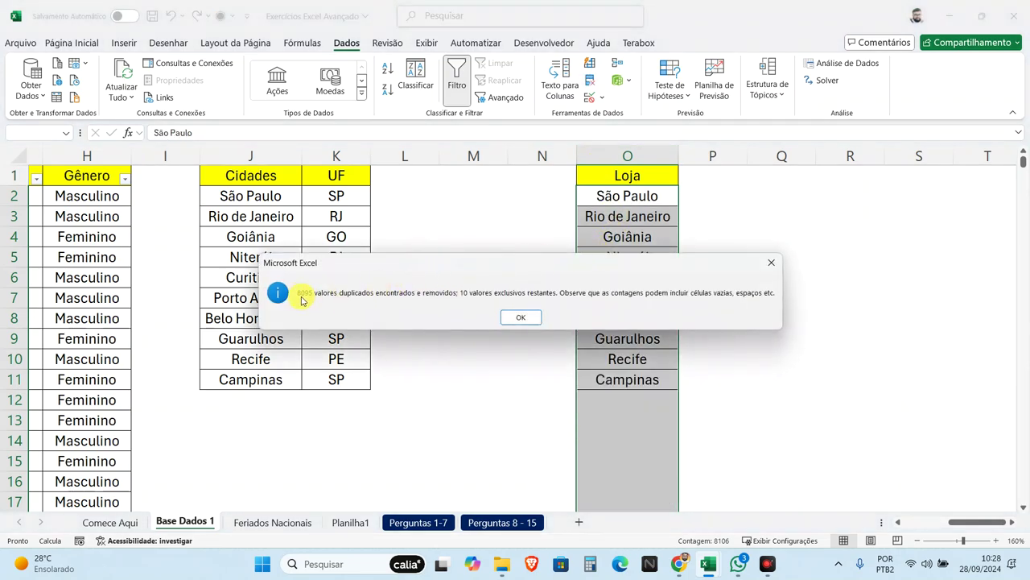
{"action": "left_click", "coordinate": [521, 317]}
Step: Compare the unique store names with the Cidades list J2:J11, then select column O for deletion
{"action": "left_click_drag", "start_coordinate": [253, 198], "coordinate": [257, 380]}
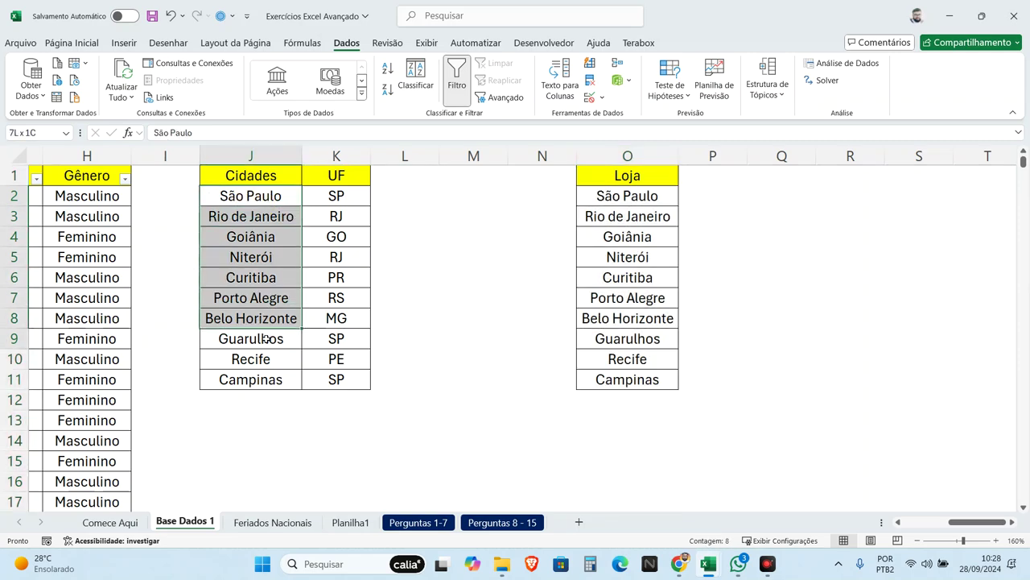
{"action": "left_click_drag", "start_coordinate": [609, 198], "coordinate": [606, 380]}
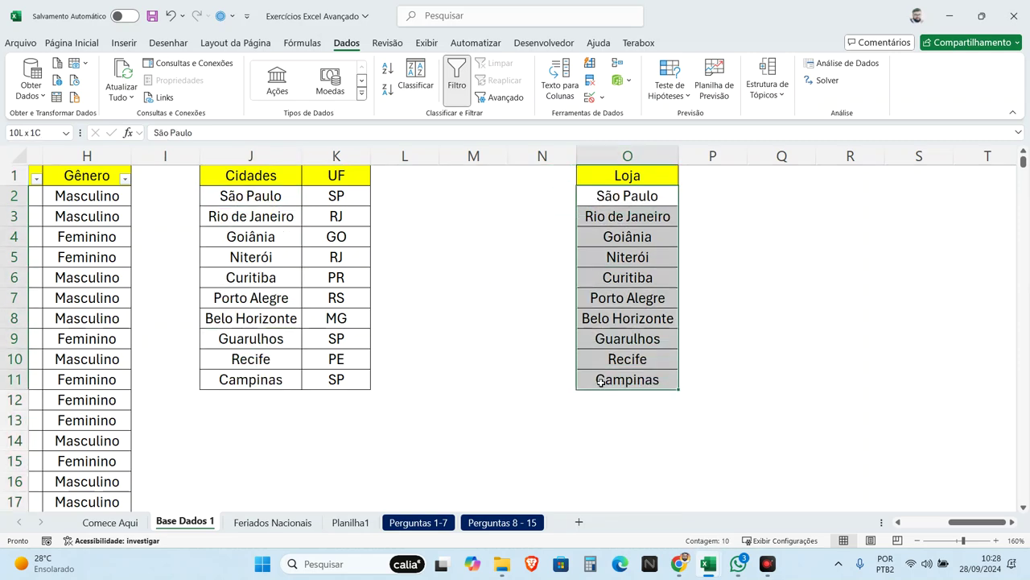
{"action": "left_click", "coordinate": [331, 204]}
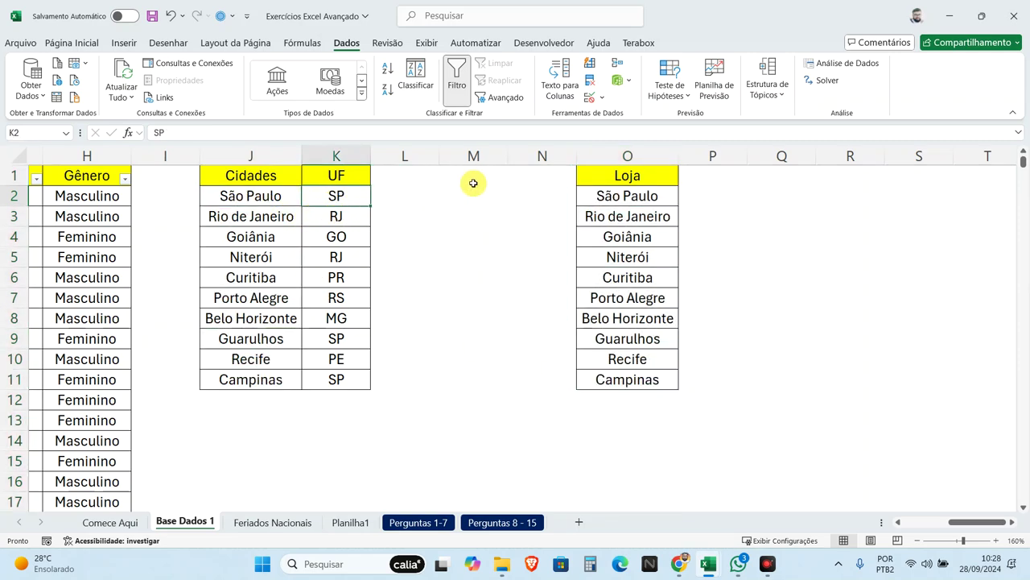
{"action": "left_click", "coordinate": [583, 158]}
{"action": "right_click", "coordinate": [584, 158]}
Step: Delete helper column O and return to the start of the data at C2
{"action": "left_click", "coordinate": [596, 315]}
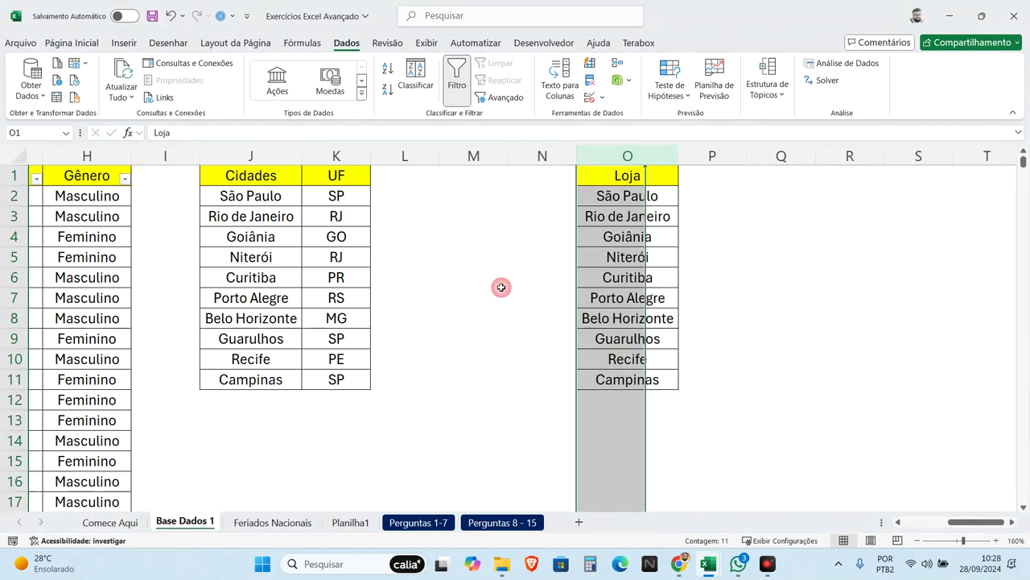
{"action": "scroll", "coordinate": [427, 285], "scroll_direction": "left", "scroll_amount": 3}
{"action": "scroll", "coordinate": [426, 285], "scroll_direction": "left", "scroll_amount": 3}
{"action": "scroll", "coordinate": [683, 279], "scroll_direction": "left", "scroll_amount": 1}
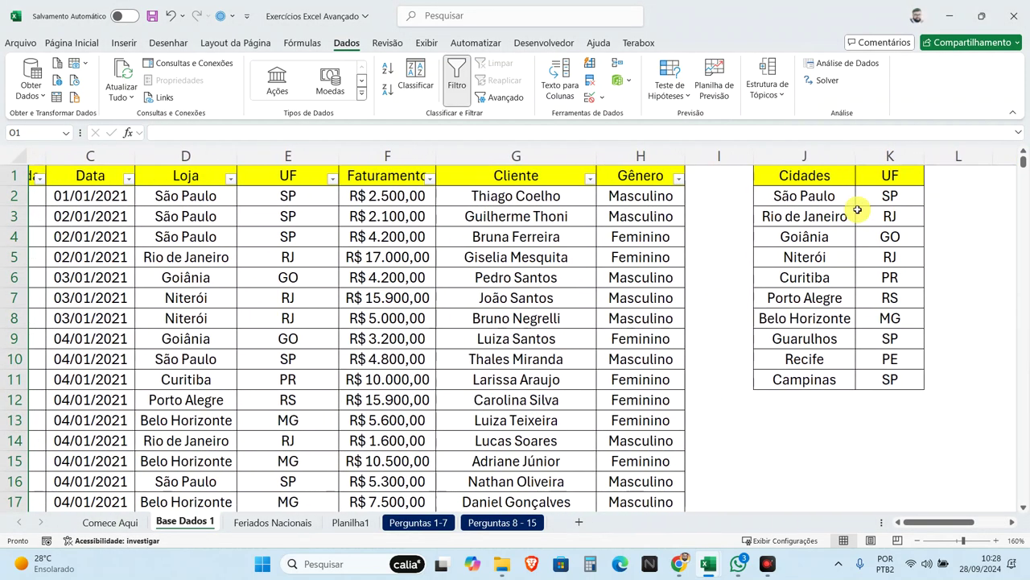
{"action": "key", "text": "ctrl+Home"}
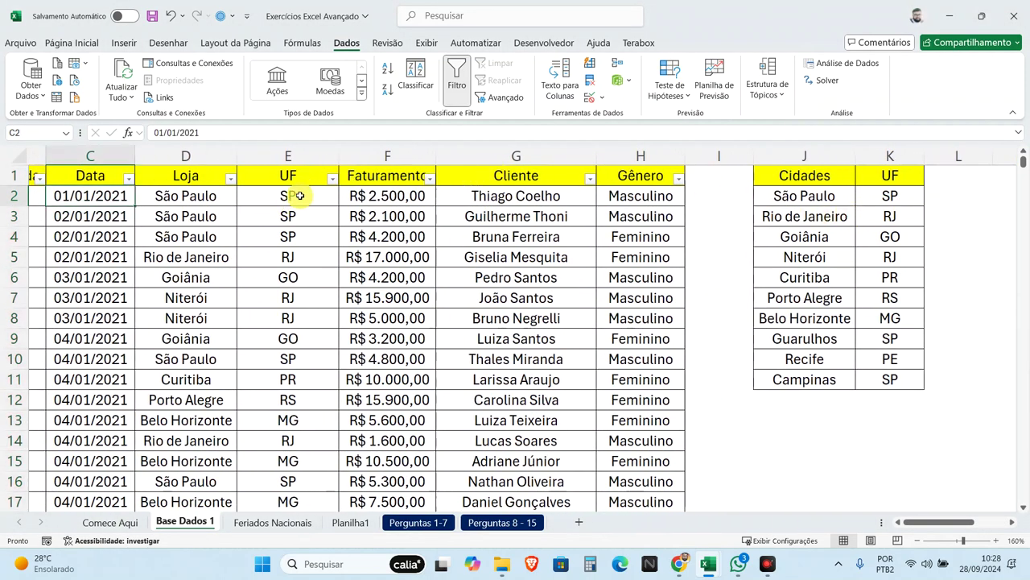
{"action": "key", "text": "Right"}
{"action": "key", "text": "Right"}
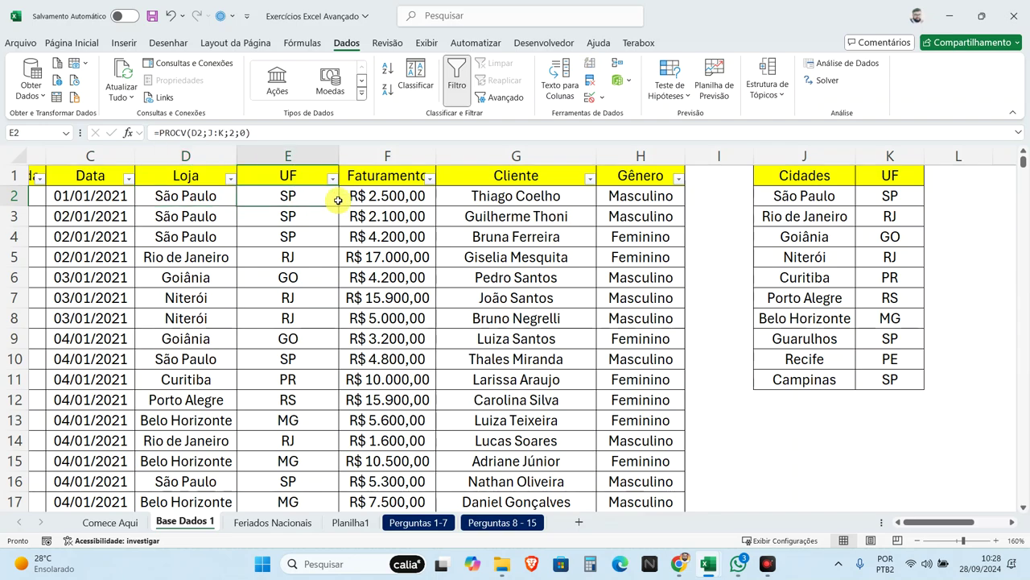
Step: Enter =PROCV(D2;J:K;2;0) in E2 to look up each store's UF
{"action": "left_click", "coordinate": [201, 134]}
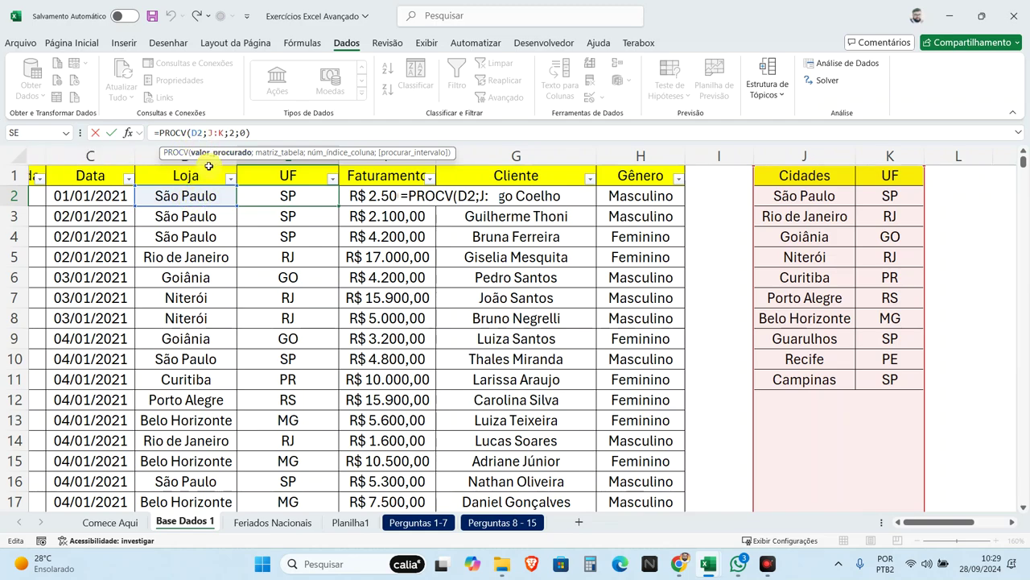
{"action": "left_click", "coordinate": [218, 132]}
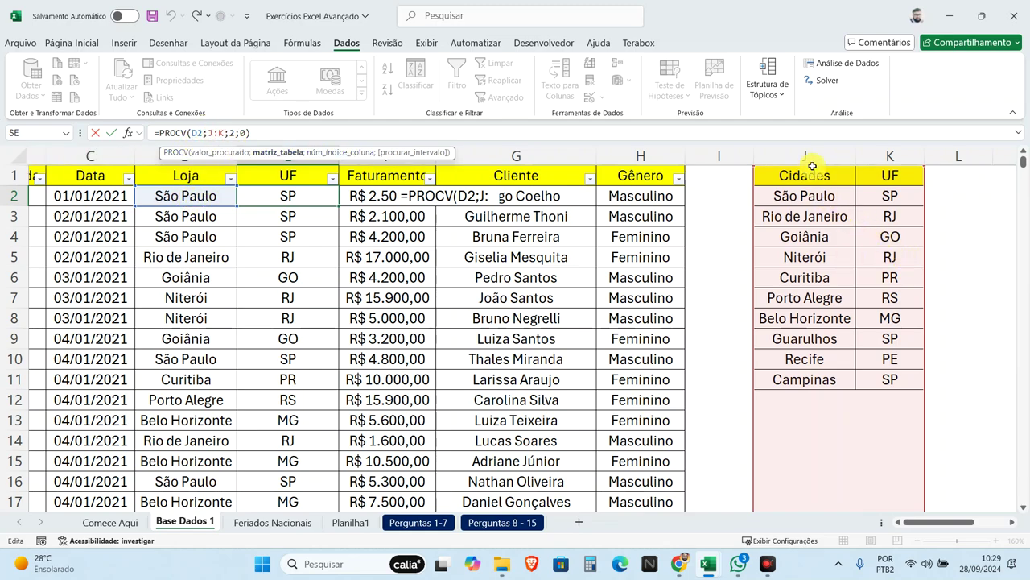
{"action": "left_click", "coordinate": [231, 132]}
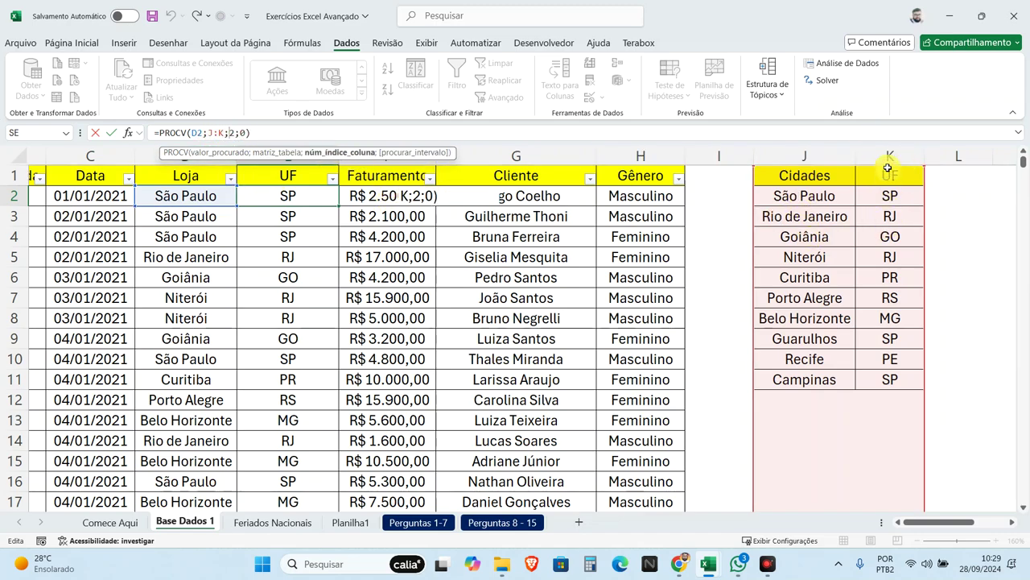
{"action": "left_click", "coordinate": [243, 132]}
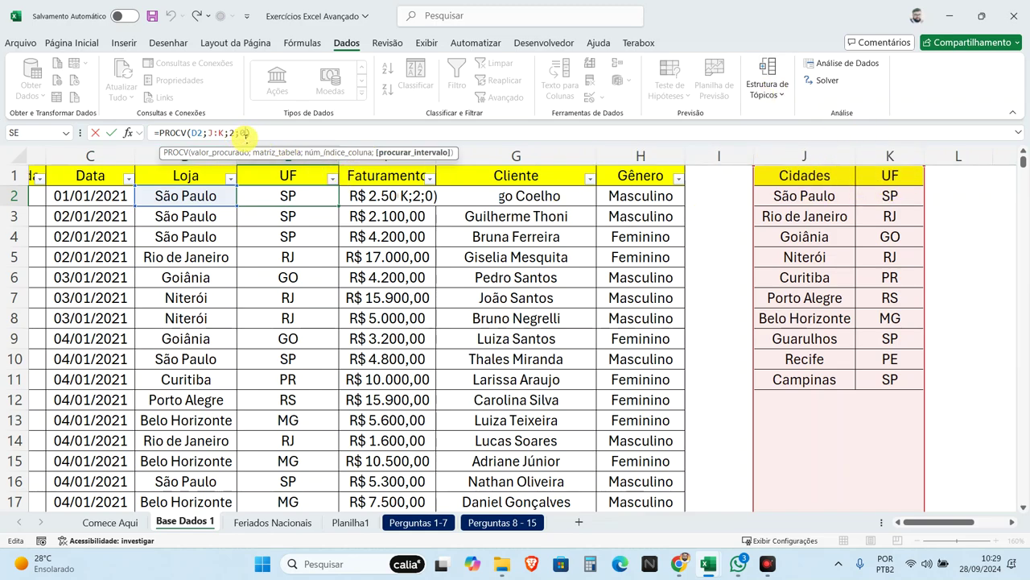
{"action": "key", "text": "ctrl+Return"}
Step: Move through the date, store and UF cells around C2:E12 to check the lookup results
{"action": "key", "text": "Left"}
{"action": "key", "text": "Left"}
{"action": "key", "text": "ctrl+shift+Down"}
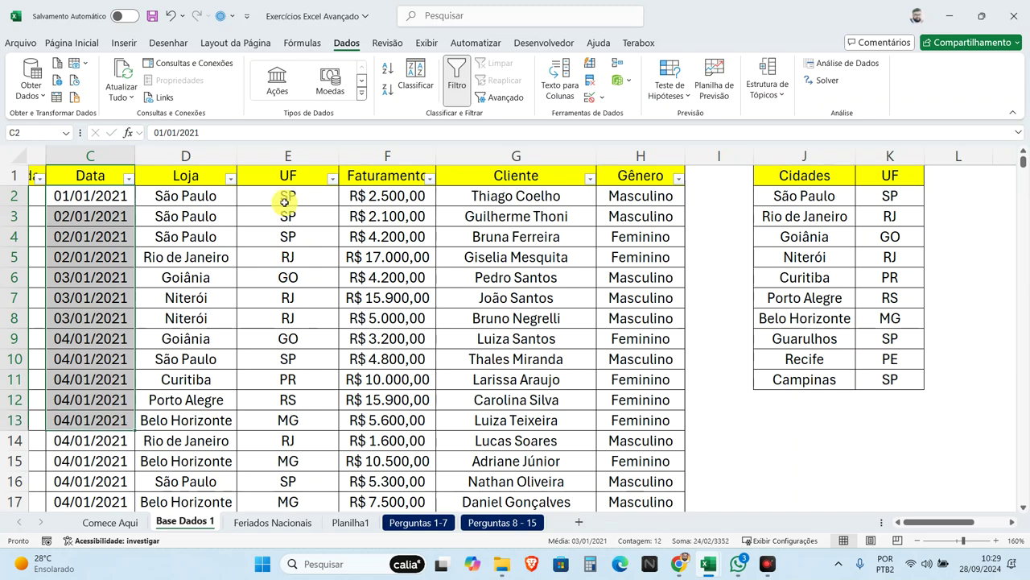
{"action": "key", "text": "ctrl+shift+Up"}
{"action": "key", "text": "Right"}
{"action": "key", "text": "Right"}
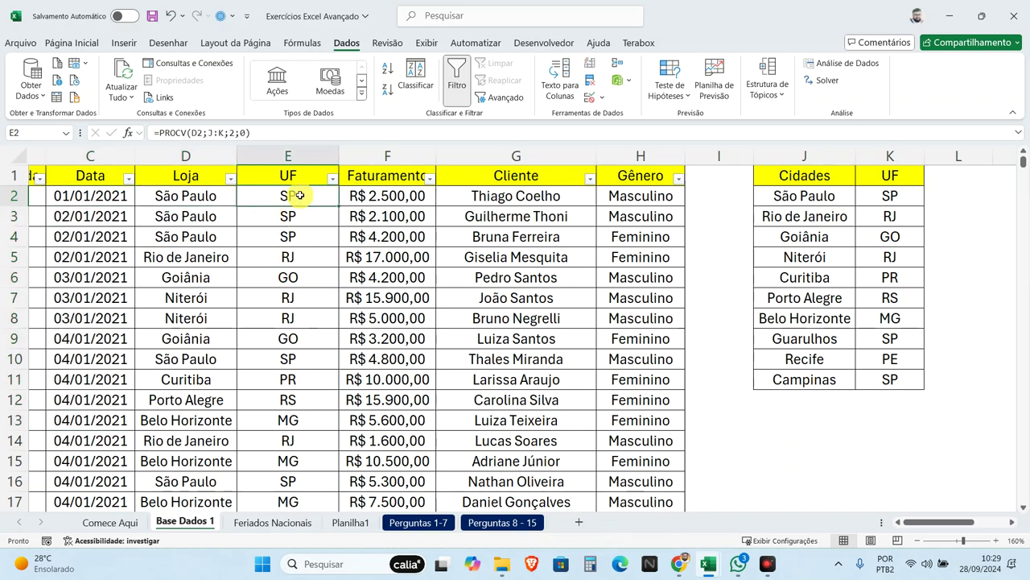
{"action": "key", "text": "Left"}
{"action": "key", "text": "shift+Left"}
{"action": "key", "text": "shift+Down"}
{"action": "key", "text": "shift+Down"}
{"action": "key", "text": "shift+Down"}
{"action": "key", "text": "shift+Down"}
{"action": "key", "text": "Left"}
{"action": "key", "text": "Down"}
{"action": "key", "text": "Up"}
{"action": "key", "text": "Right"}
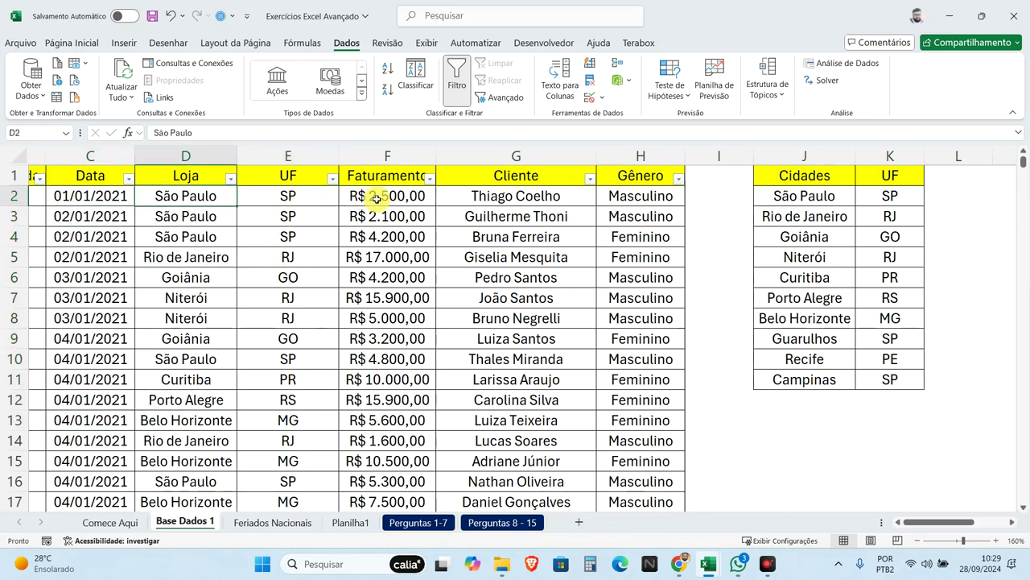
{"action": "key", "text": "Right"}
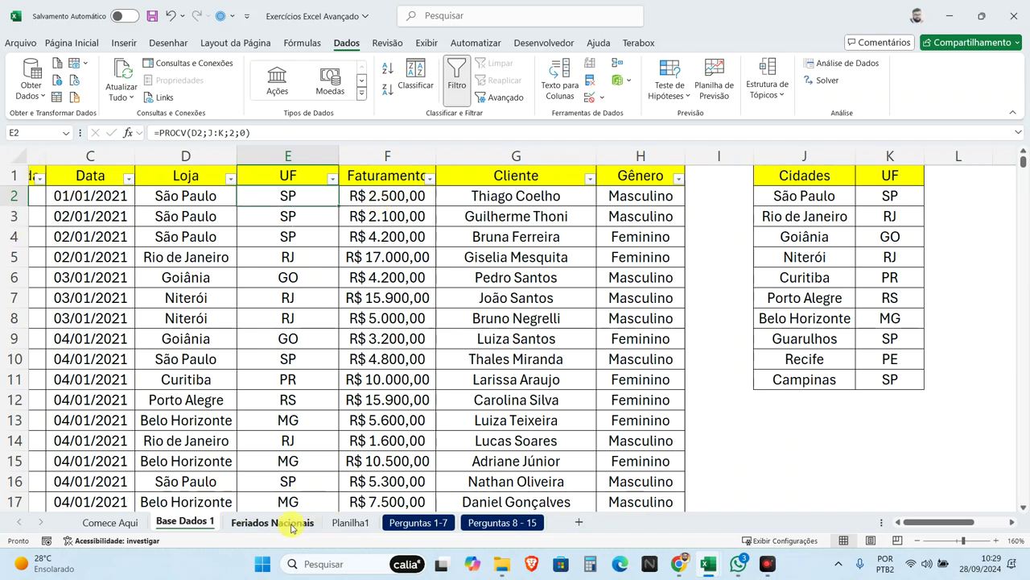
Step: Insert a pivot table of the Base Dados 1 data at cell C35 of Perguntas 1-7
{"action": "scroll", "coordinate": [189, 351], "scroll_direction": "left", "scroll_amount": 1}
{"action": "scroll", "coordinate": [189, 350], "scroll_direction": "left", "scroll_amount": 2}
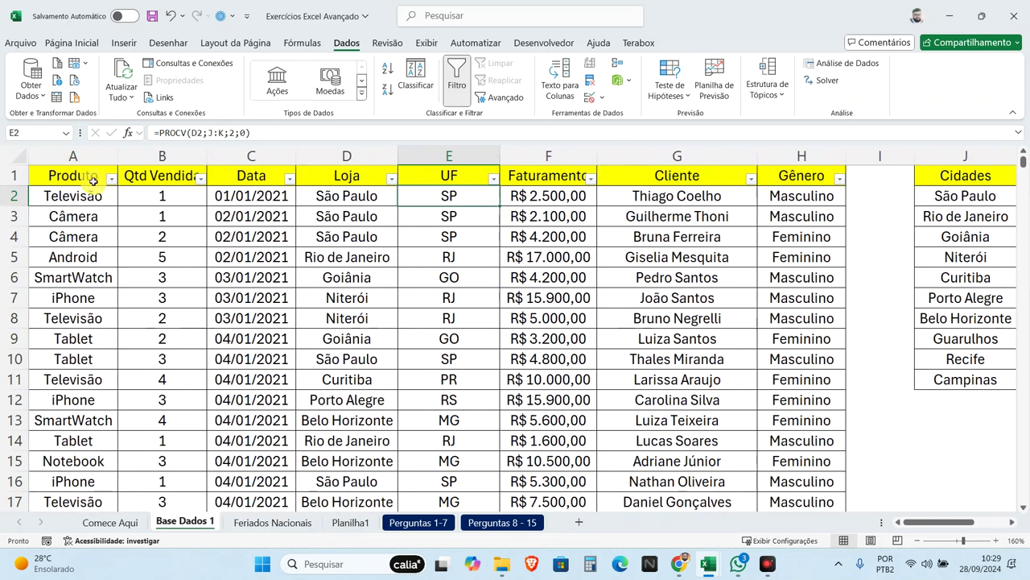
{"action": "left_click", "coordinate": [125, 43]}
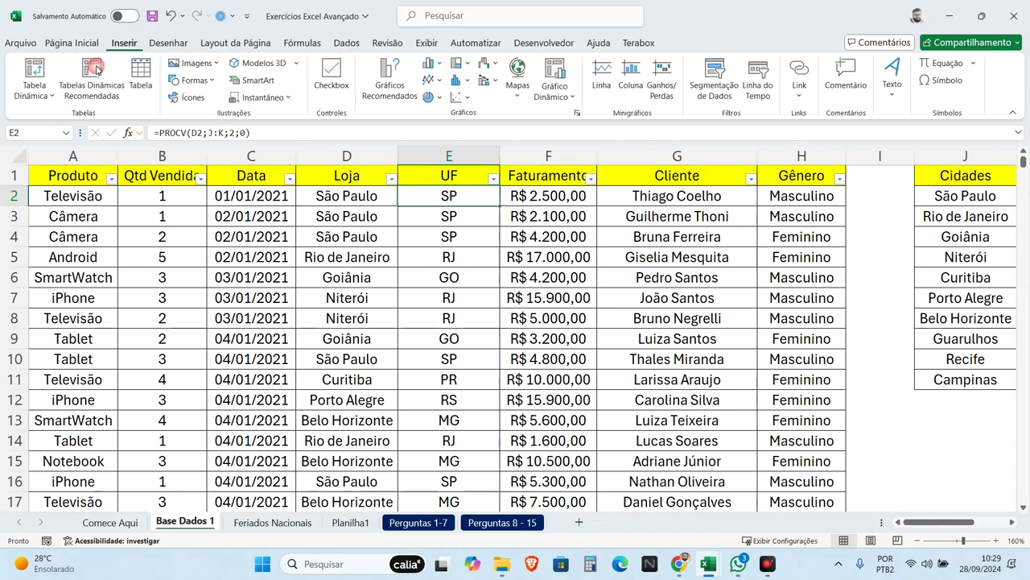
{"action": "left_click", "coordinate": [32, 76]}
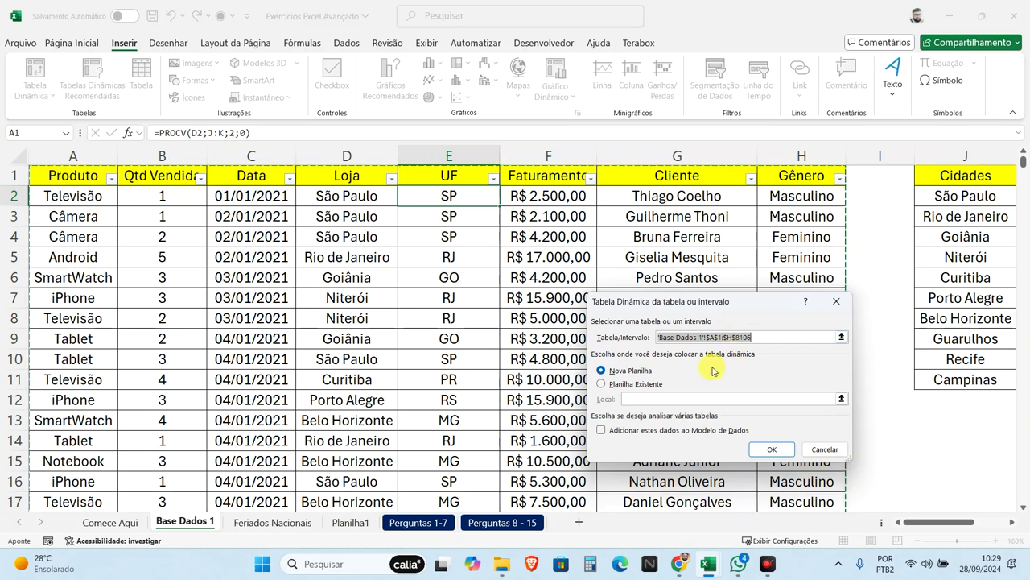
{"action": "left_click", "coordinate": [604, 384]}
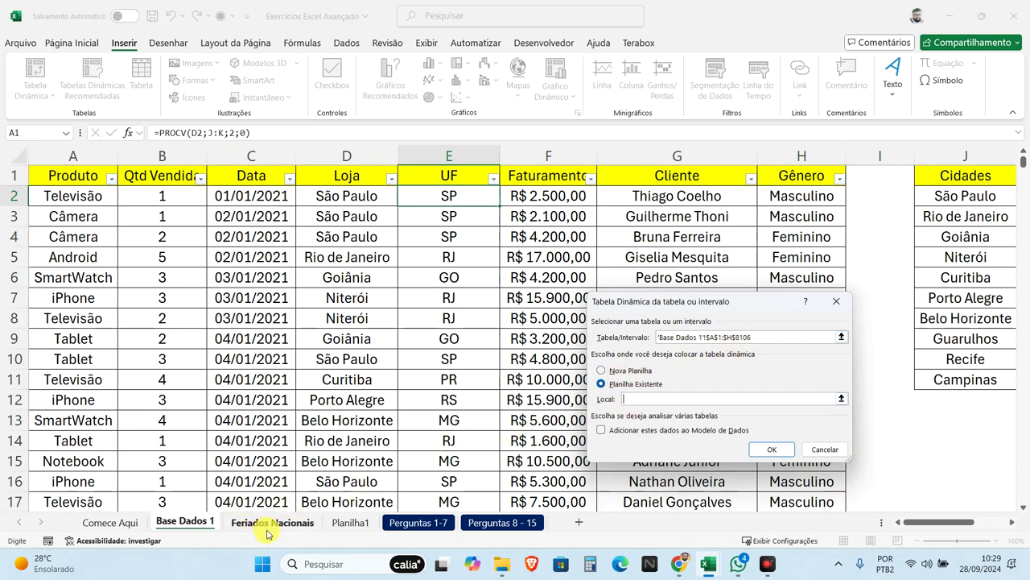
{"action": "left_click", "coordinate": [407, 523]}
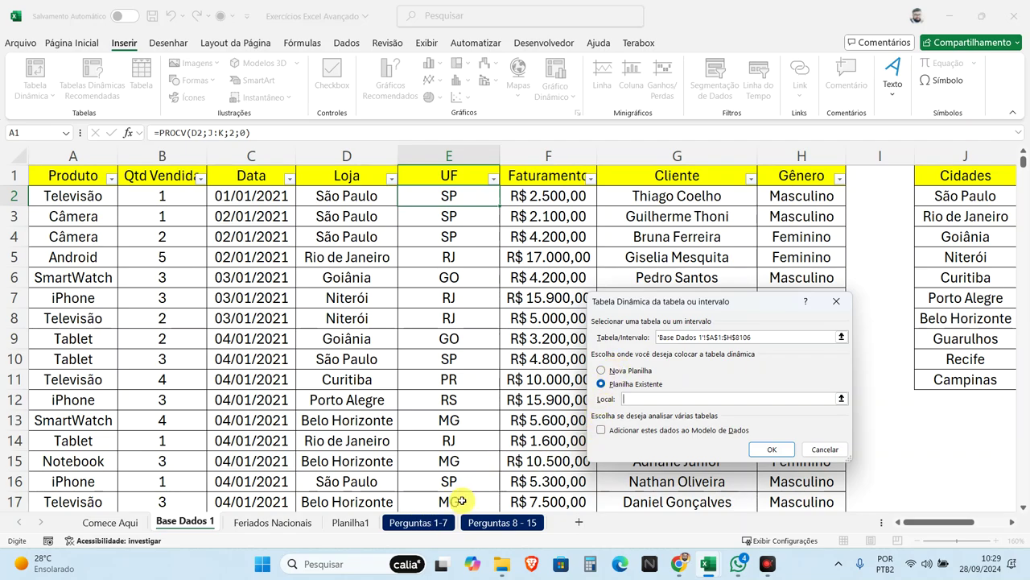
{"action": "left_click", "coordinate": [94, 313]}
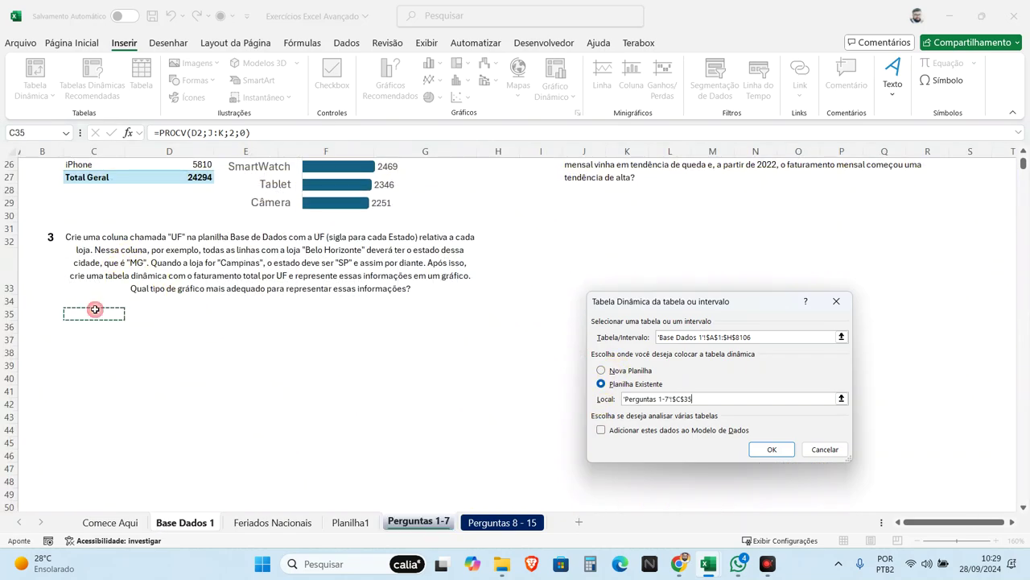
{"action": "left_click", "coordinate": [771, 449]}
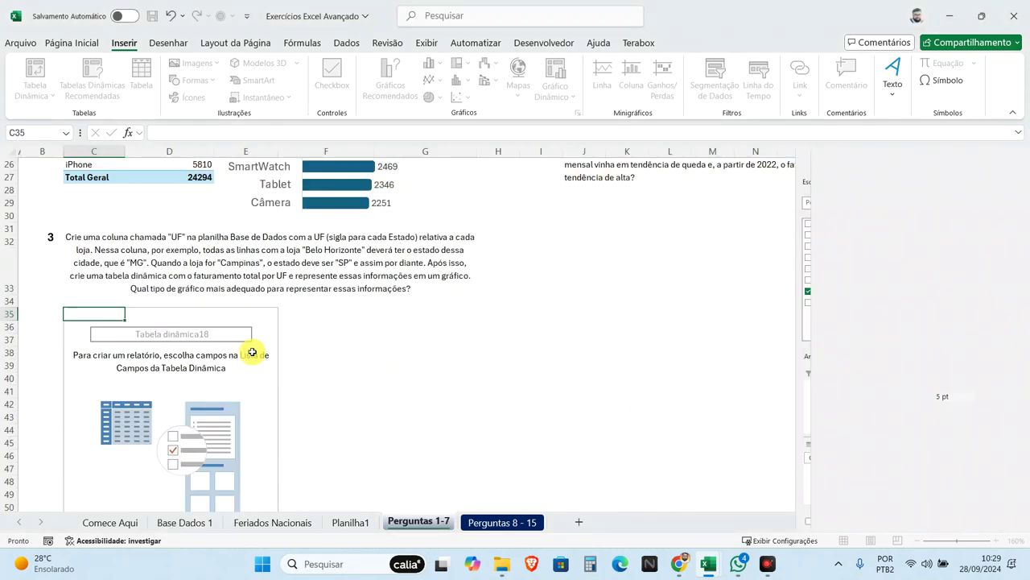
Step: Add UF as pivot rows and Faturamento as summed values
{"action": "scroll", "coordinate": [285, 351], "scroll_direction": "down", "scroll_amount": 3}
{"action": "scroll", "coordinate": [121, 294], "scroll_direction": "up", "scroll_amount": 2}
{"action": "left_click", "coordinate": [121, 297]}
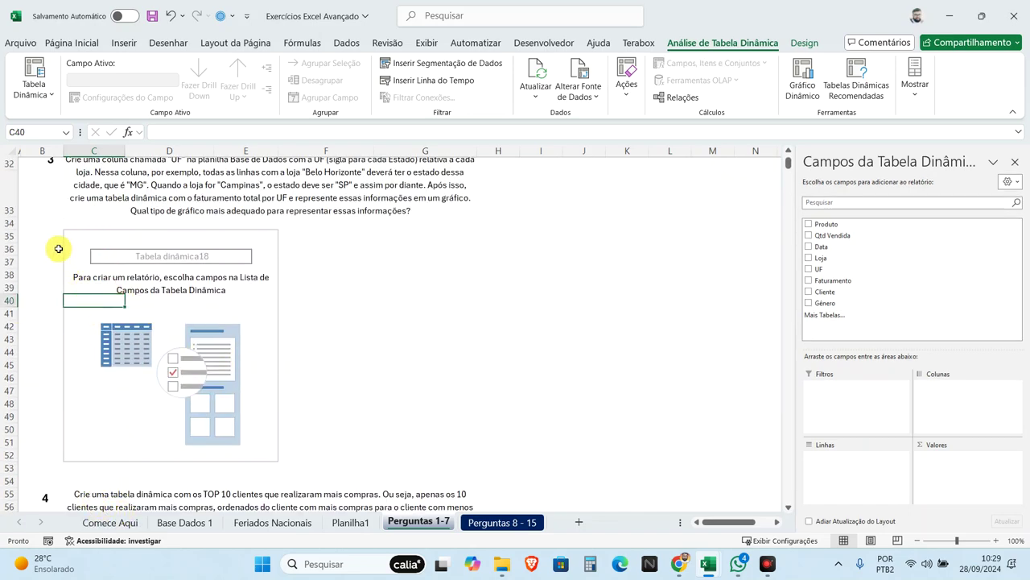
{"action": "left_click", "coordinate": [87, 238]}
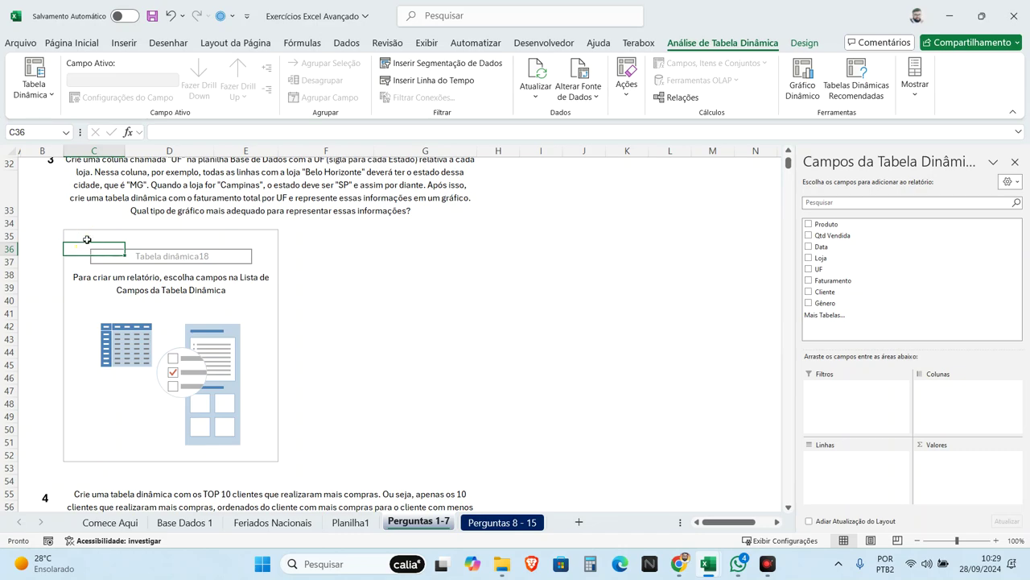
{"action": "mouse_move", "coordinate": [829, 269]}
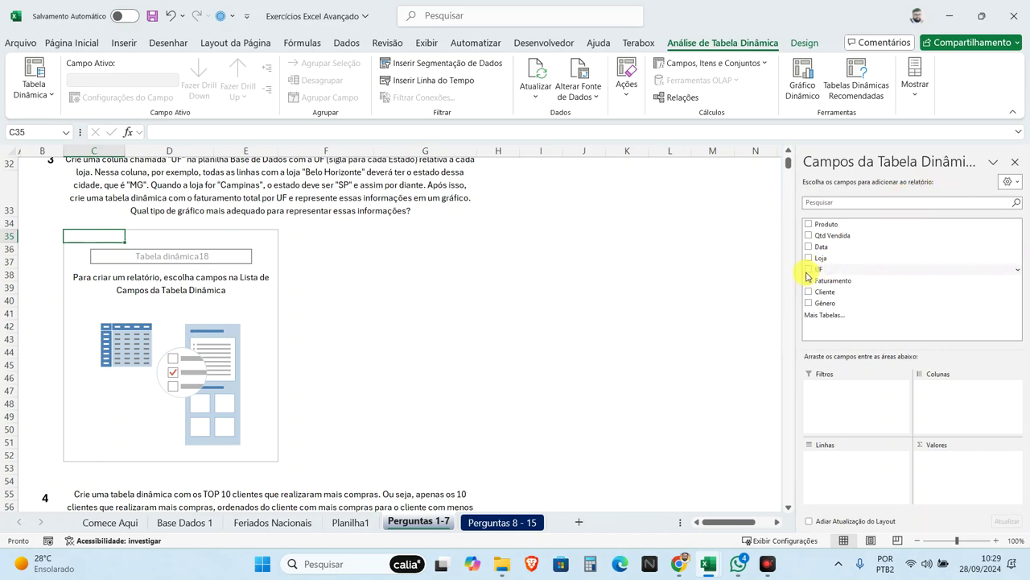
{"action": "left_click", "coordinate": [809, 269]}
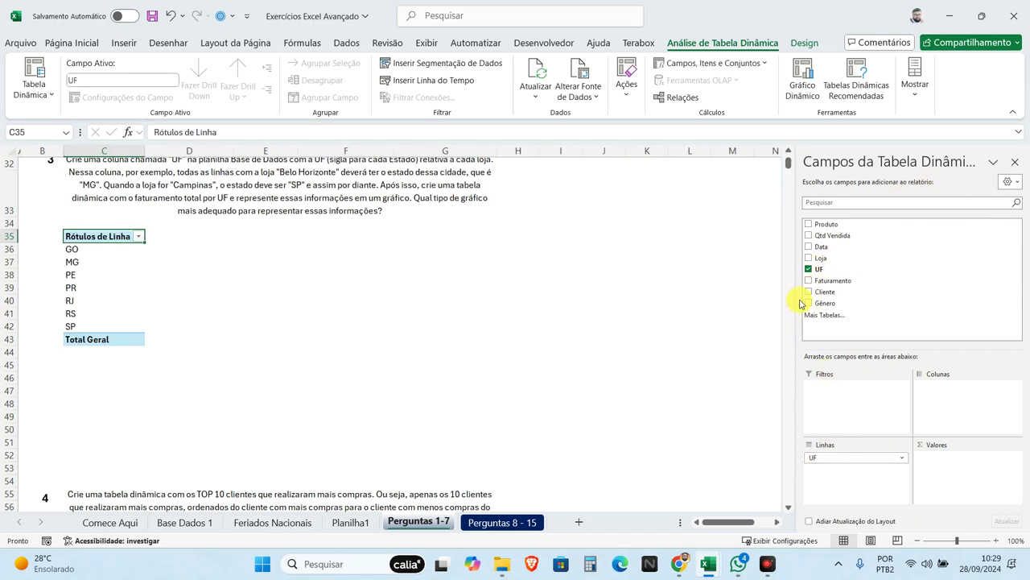
{"action": "left_click", "coordinate": [809, 280]}
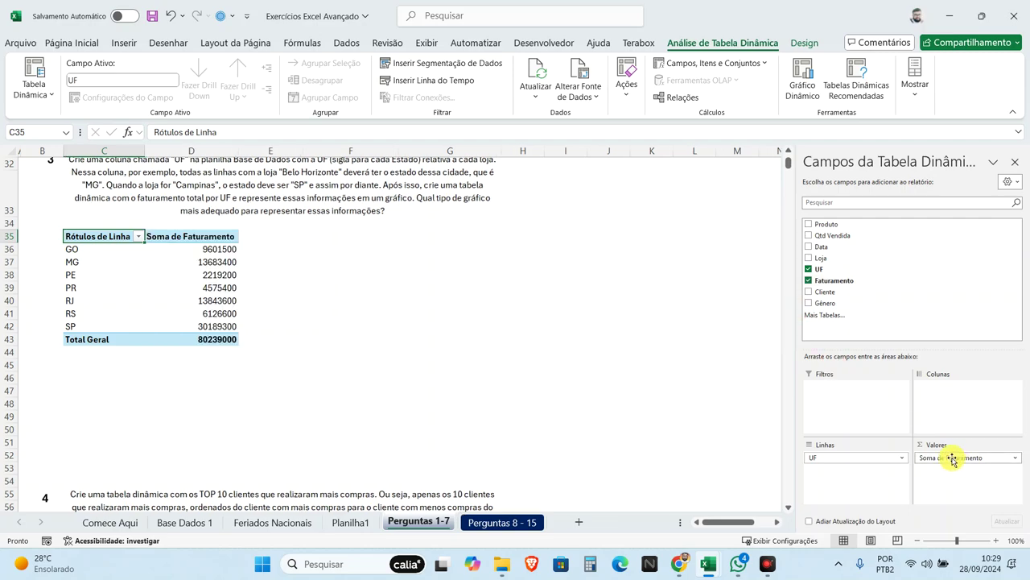
Step: Rename the Soma de Faturamento header in D35 to 'Faturamento Total'
{"action": "left_click_drag", "start_coordinate": [193, 249], "coordinate": [206, 314]}
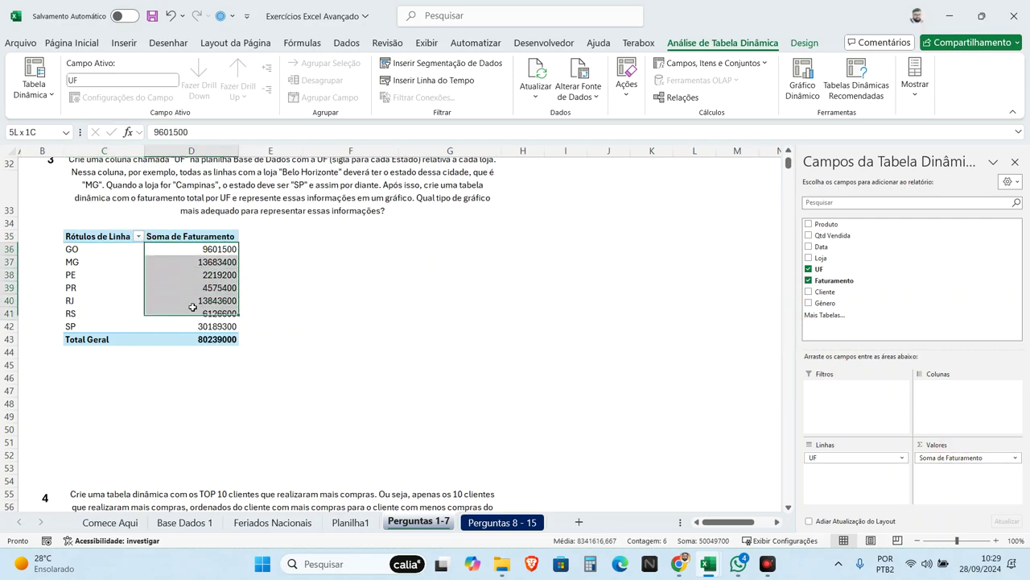
{"action": "left_click", "coordinate": [194, 234]}
{"action": "type", "text": "Fatu"}
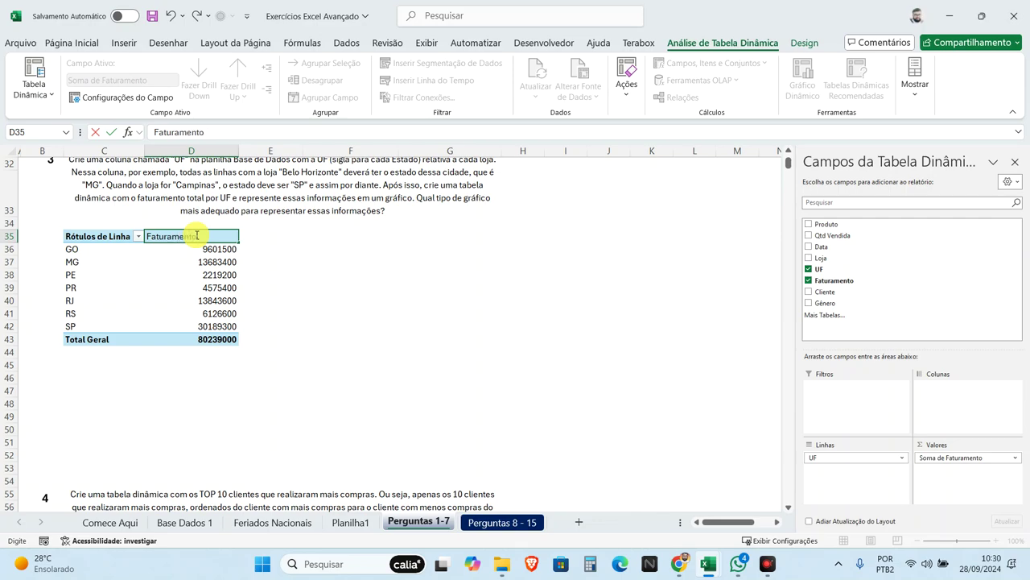
{"action": "type", "text": "Total"}
{"action": "key", "text": "Return"}
{"action": "left_click", "coordinate": [105, 313]}
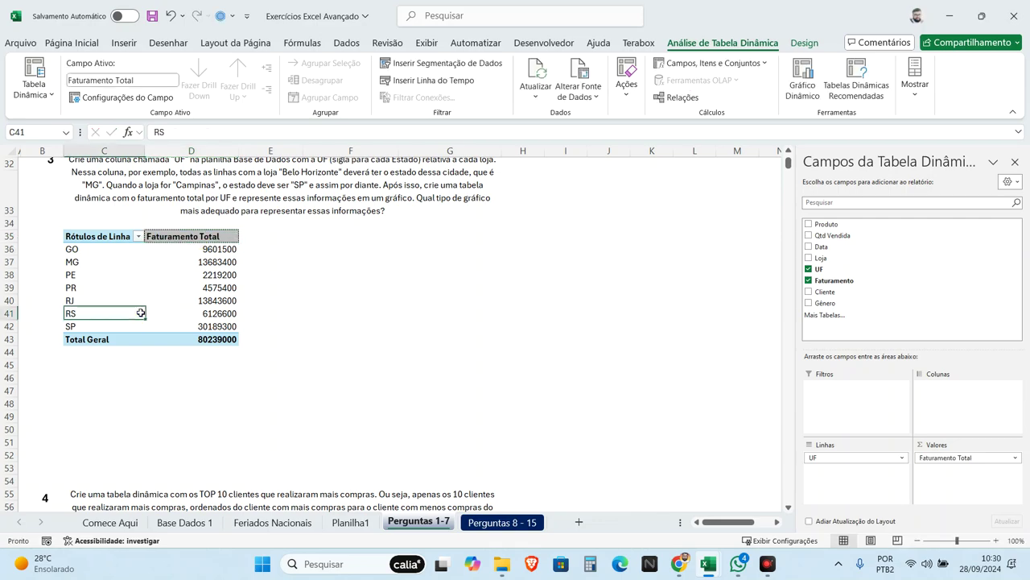
Step: Rename the Rótulos de Linha header in C35 to 'UF'
{"action": "double_click", "coordinate": [113, 236]}
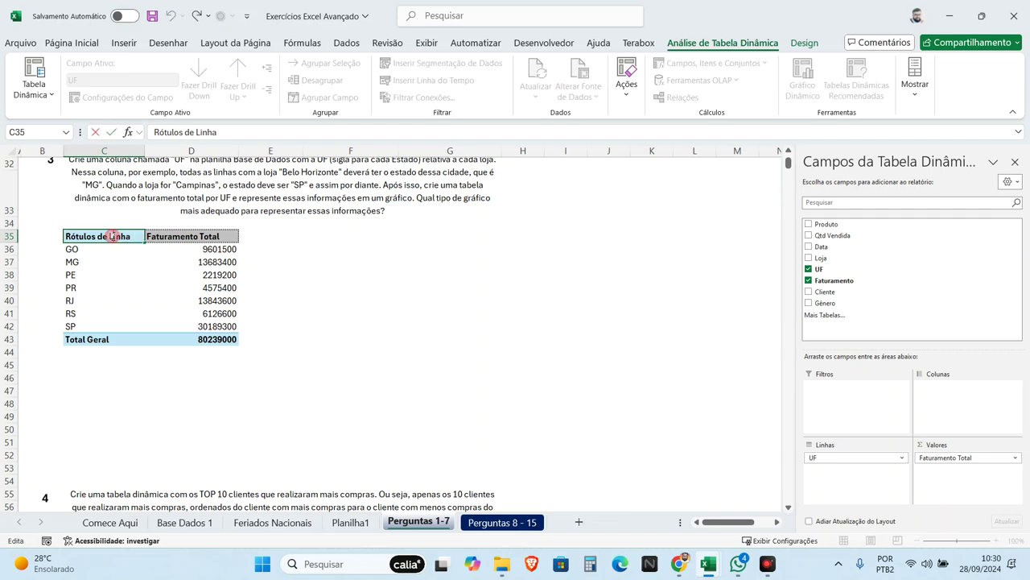
{"action": "type", "text": "UFs"}
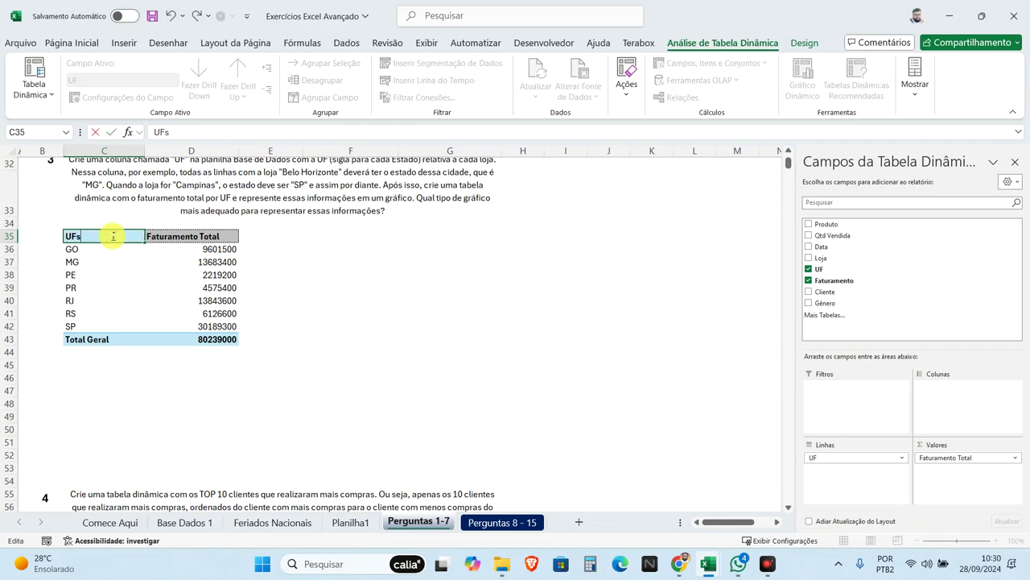
{"action": "key", "text": "Return"}
{"action": "double_click", "coordinate": [113, 236]}
{"action": "key", "text": "Return"}
Step: Apply all borders to the whole UF revenue pivot table
{"action": "left_click_drag", "start_coordinate": [112, 236], "coordinate": [201, 339]}
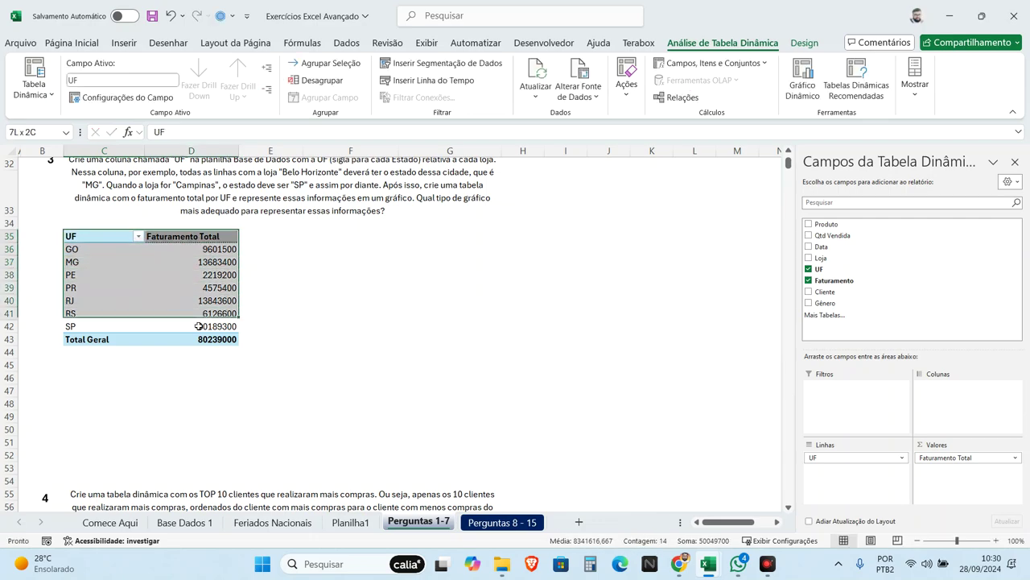
{"action": "left_click", "coordinate": [81, 42]}
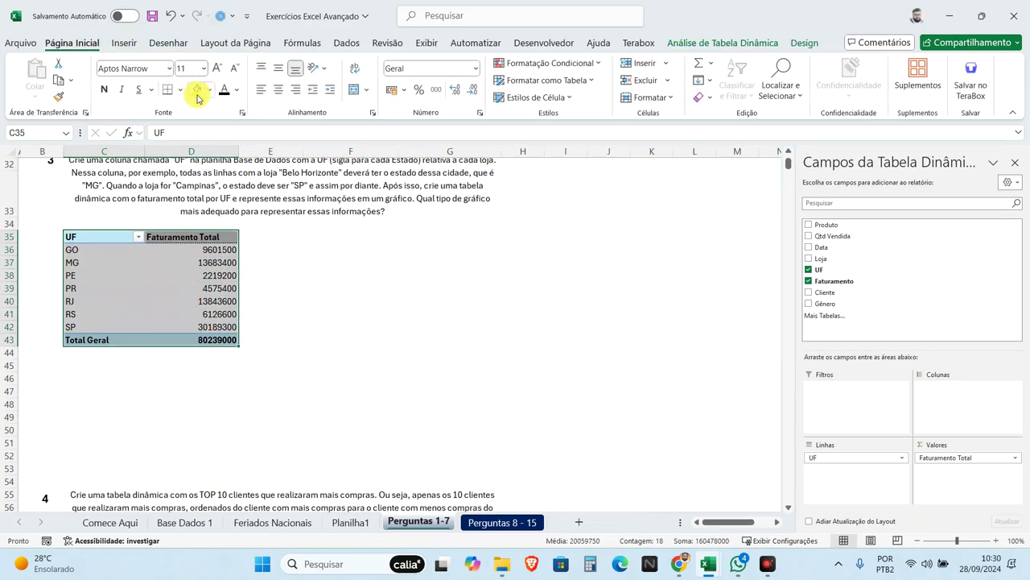
{"action": "left_click", "coordinate": [180, 90]}
{"action": "left_click", "coordinate": [213, 226]}
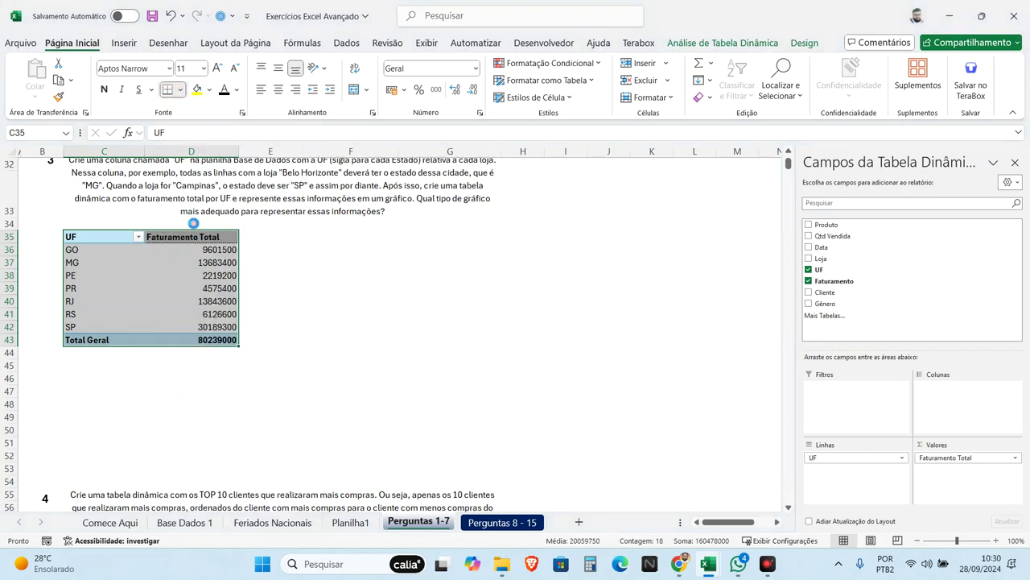
{"action": "left_click", "coordinate": [83, 289]}
{"action": "left_click", "coordinate": [103, 244]}
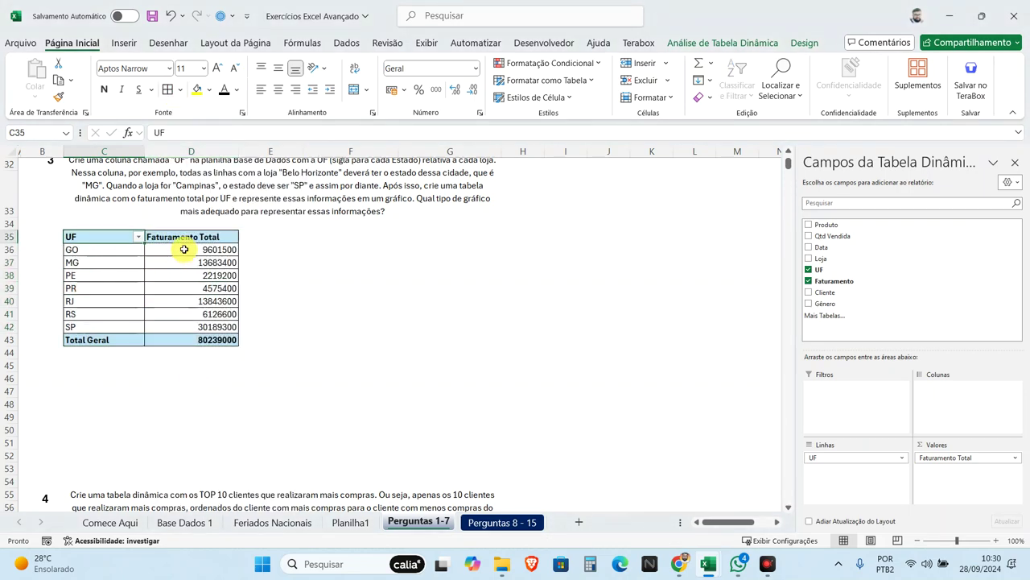
Step: Center the text in all pivot table cells, headers included
{"action": "mouse_move", "coordinate": [121, 237]}
{"action": "left_mouse_down"}
{"action": "mouse_move", "coordinate": [212, 250]}
{"action": "mouse_move", "coordinate": [211, 238]}
{"action": "left_mouse_up"}
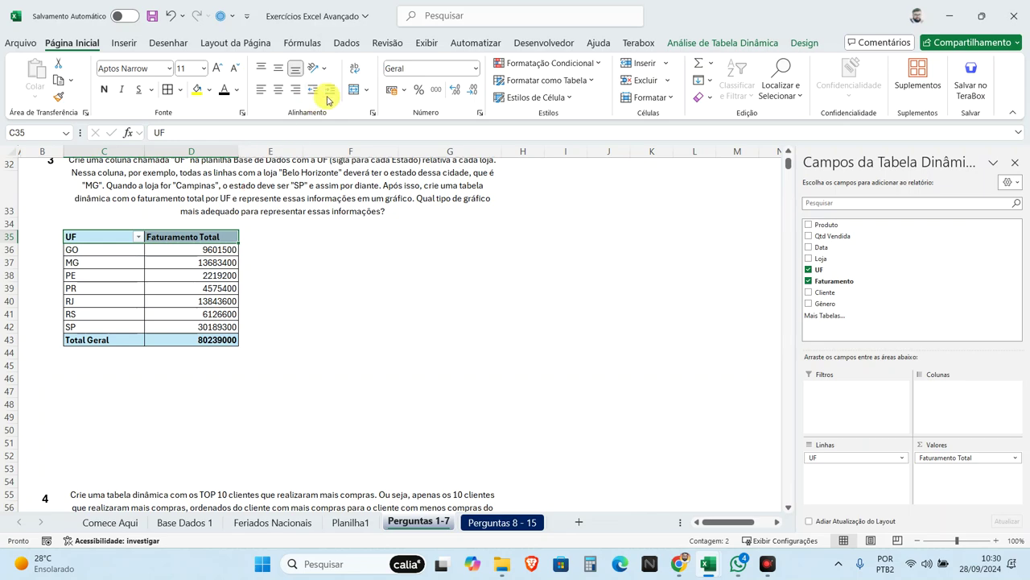
{"action": "left_click", "coordinate": [278, 89]}
{"action": "left_click", "coordinate": [94, 249]}
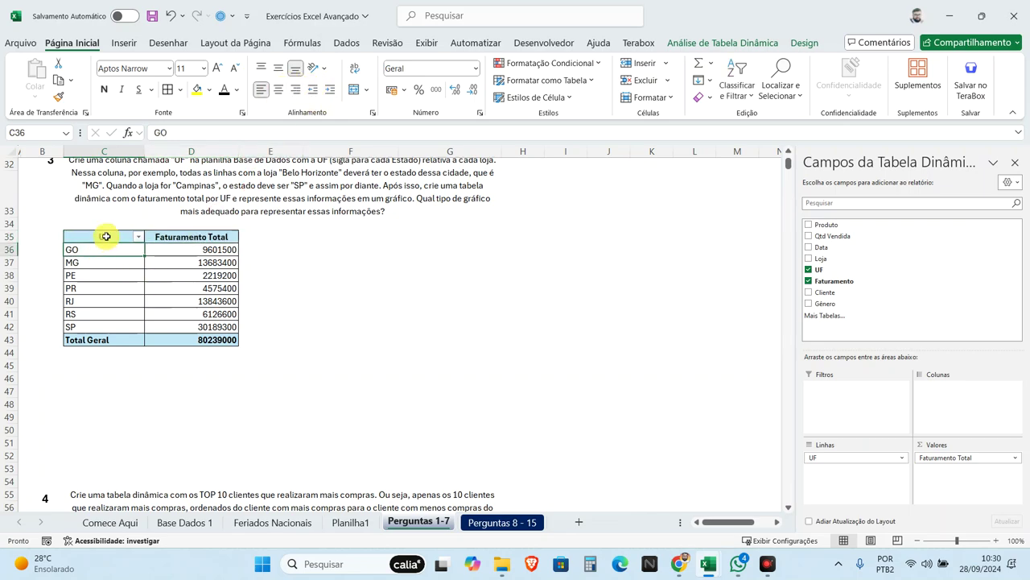
{"action": "left_click_drag", "start_coordinate": [106, 236], "coordinate": [186, 325]}
{"action": "left_click", "coordinate": [277, 92]}
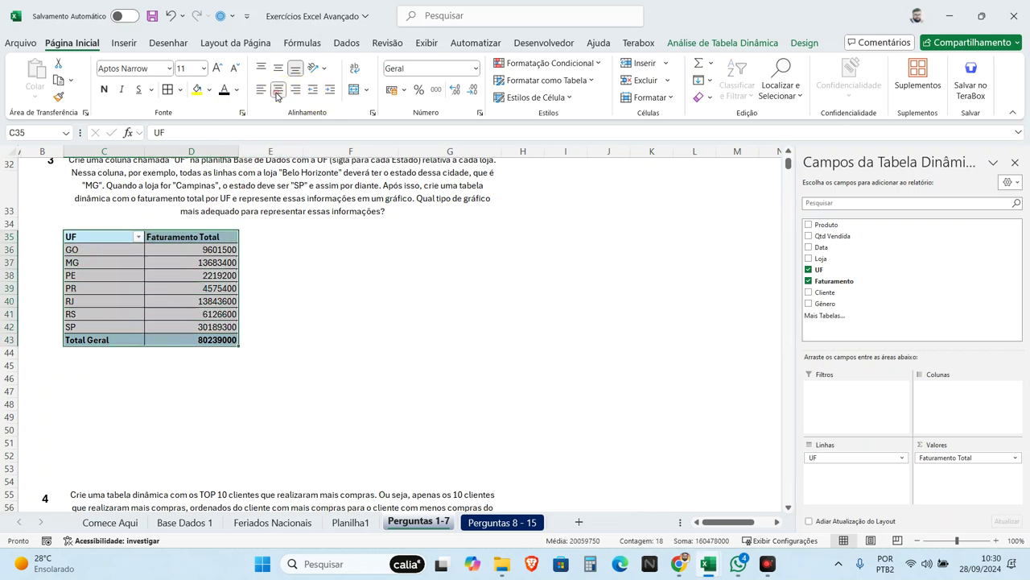
{"action": "left_click", "coordinate": [278, 92]}
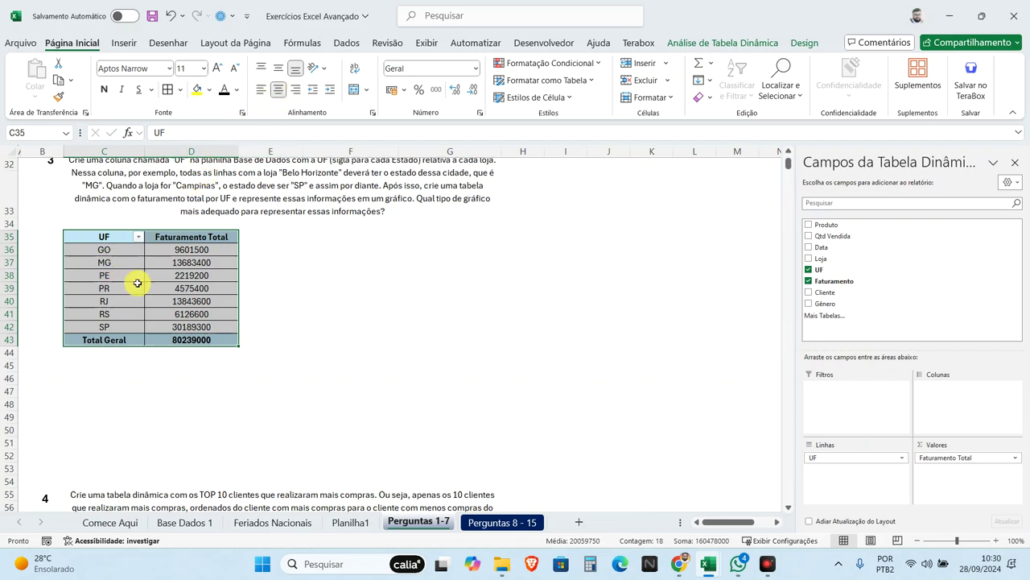
{"action": "left_click", "coordinate": [97, 254]}
Step: Format the Faturamento Total values D36:D43 as R$ accounting amounts
{"action": "left_click", "coordinate": [181, 301]}
{"action": "left_click_drag", "start_coordinate": [191, 249], "coordinate": [182, 340]}
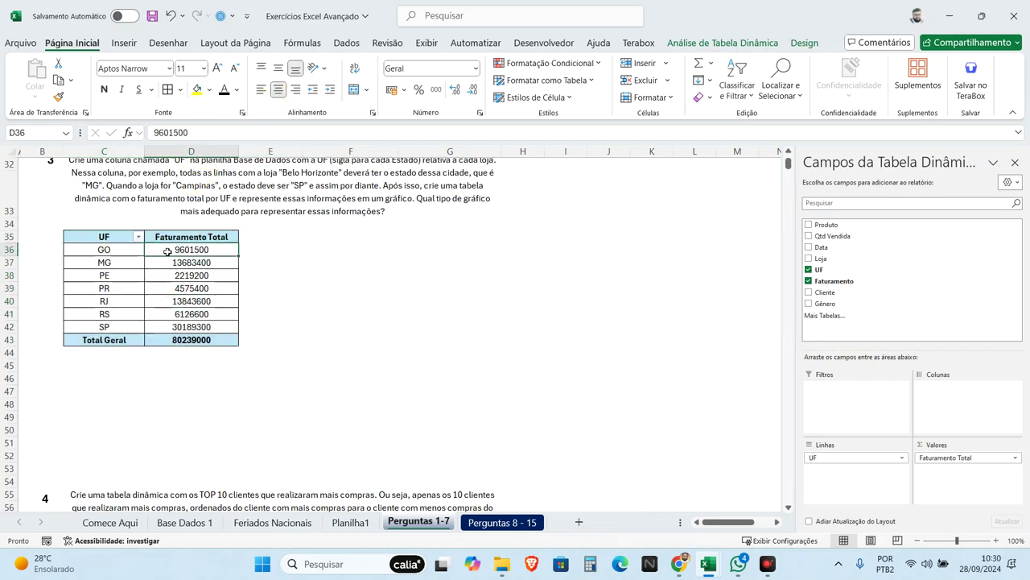
{"action": "left_click", "coordinate": [390, 90]}
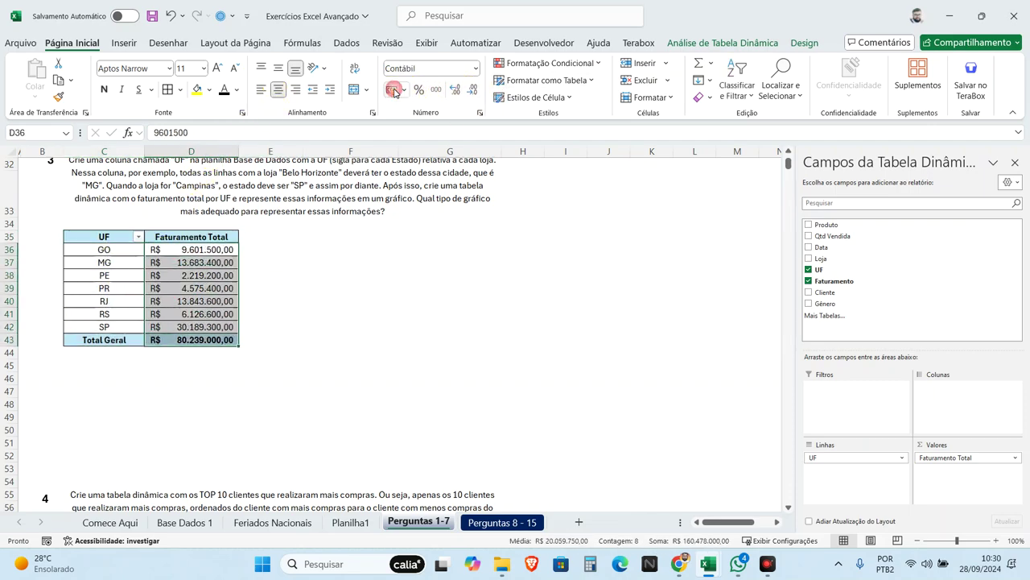
{"action": "left_click", "coordinate": [212, 285]}
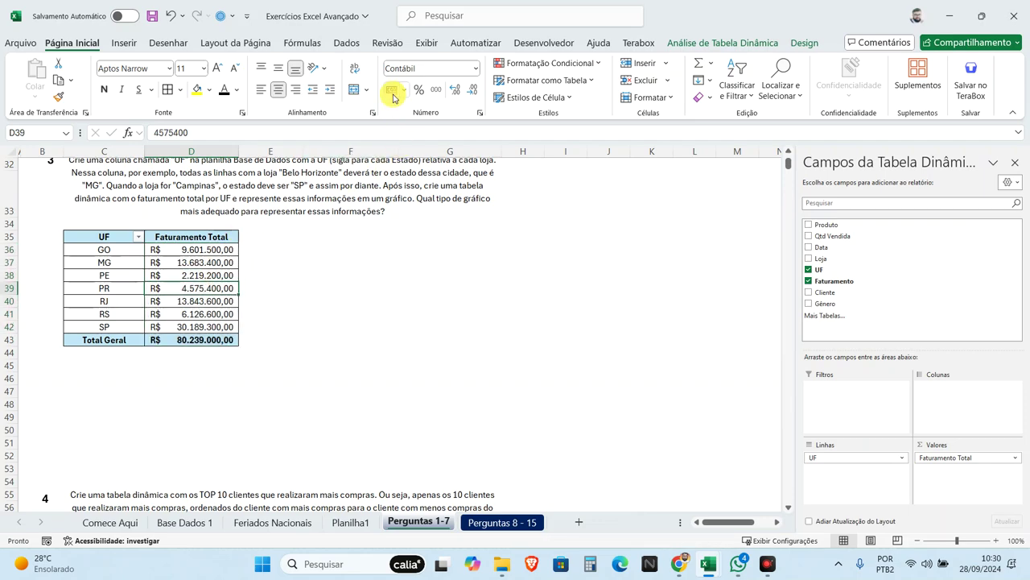
Step: Select the pivot table's state rows, GO through SP
{"action": "left_click", "coordinate": [273, 273]}
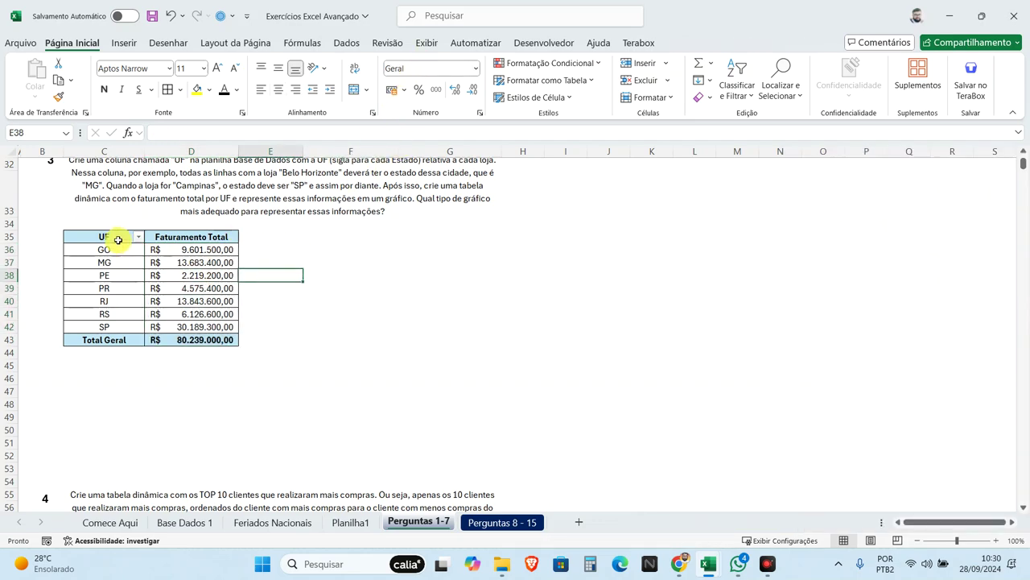
{"action": "mouse_move", "coordinate": [117, 237]}
{"action": "left_mouse_down"}
{"action": "mouse_move", "coordinate": [195, 264]}
{"action": "mouse_move", "coordinate": [198, 337]}
{"action": "left_mouse_up"}
{"action": "left_click", "coordinate": [132, 240]}
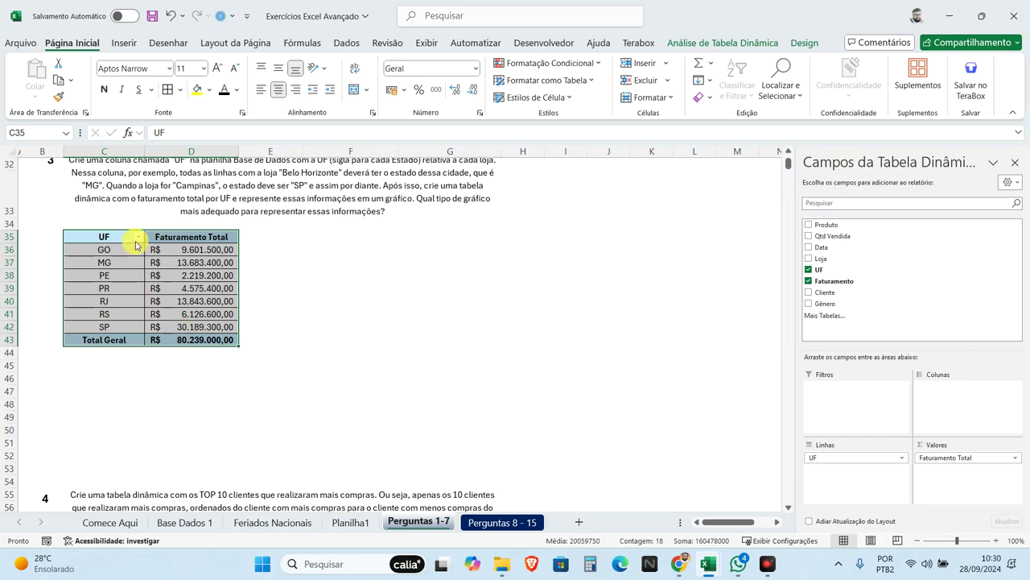
{"action": "left_click", "coordinate": [186, 283]}
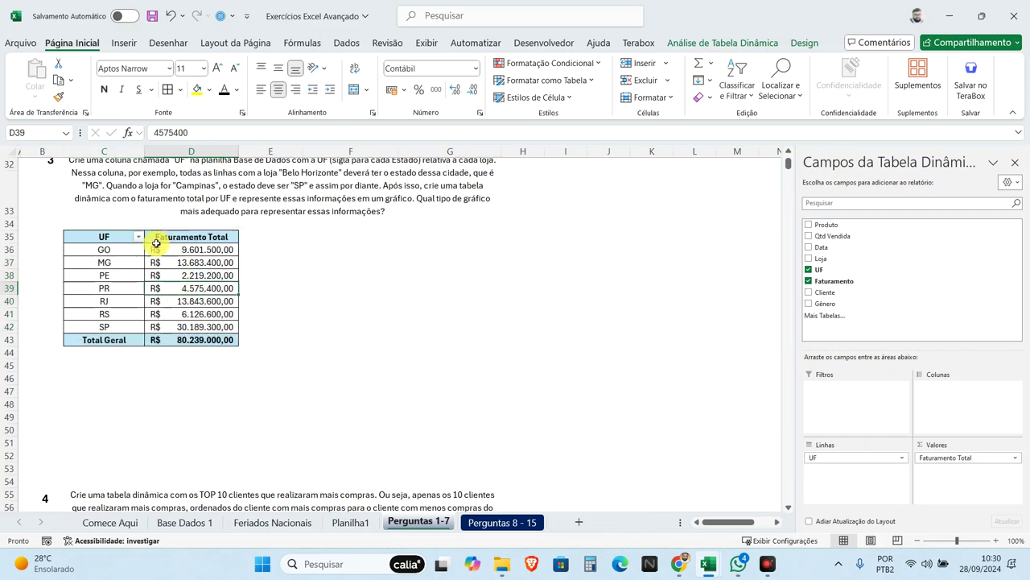
{"action": "left_click_drag", "start_coordinate": [125, 252], "coordinate": [211, 330]}
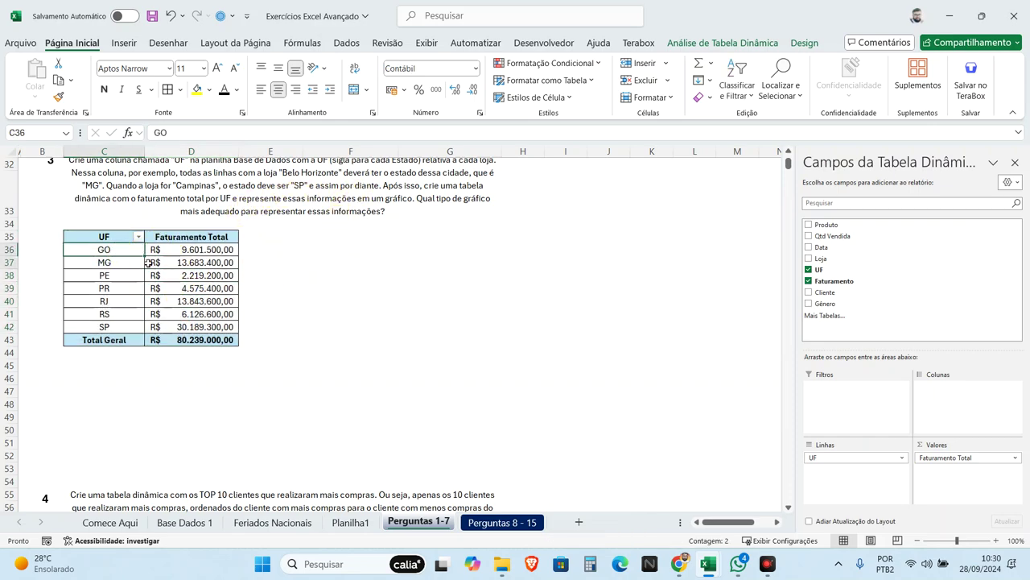
{"action": "left_click", "coordinate": [192, 264]}
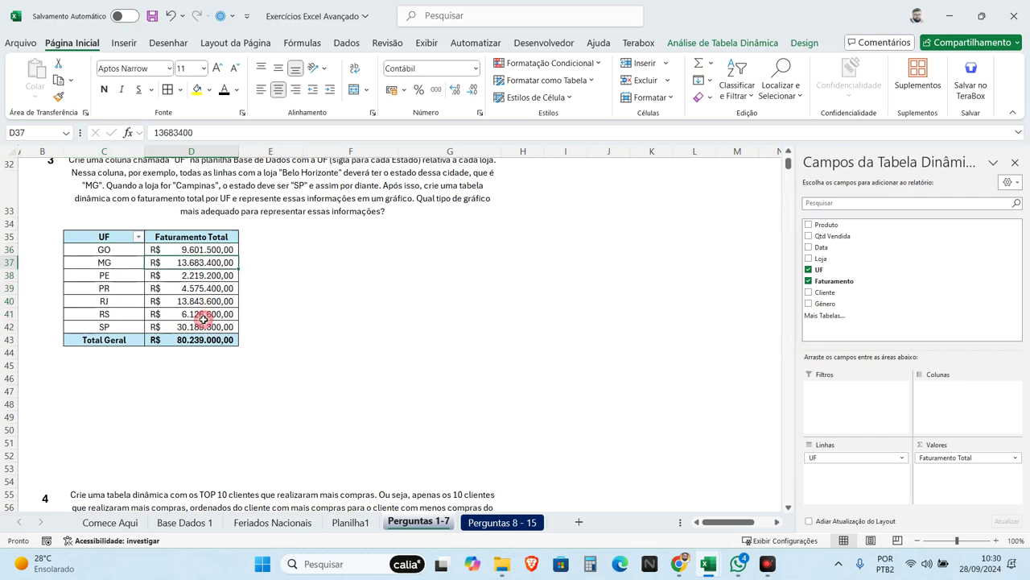
{"action": "left_click_drag", "start_coordinate": [117, 330], "coordinate": [207, 329]}
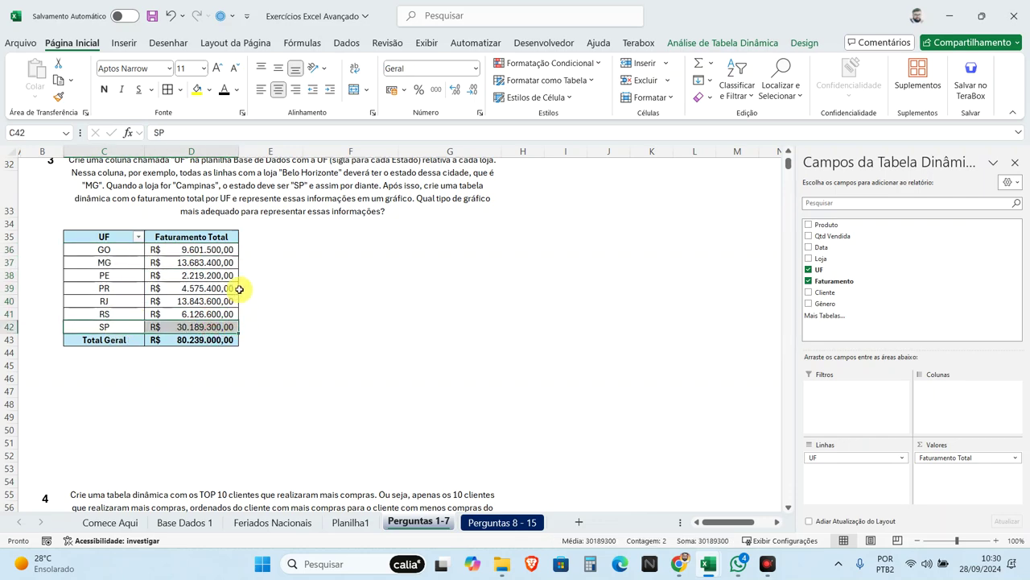
{"action": "left_click", "coordinate": [113, 246]}
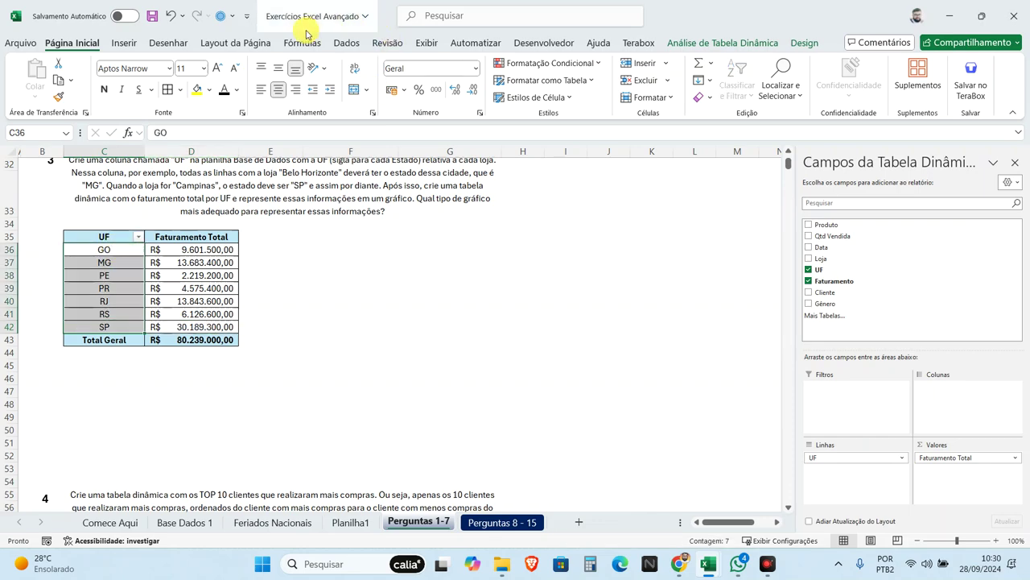
Step: Try inserting a Mapa Coroplético from the pivot data and dismiss the resulting errors
{"action": "left_click", "coordinate": [127, 43]}
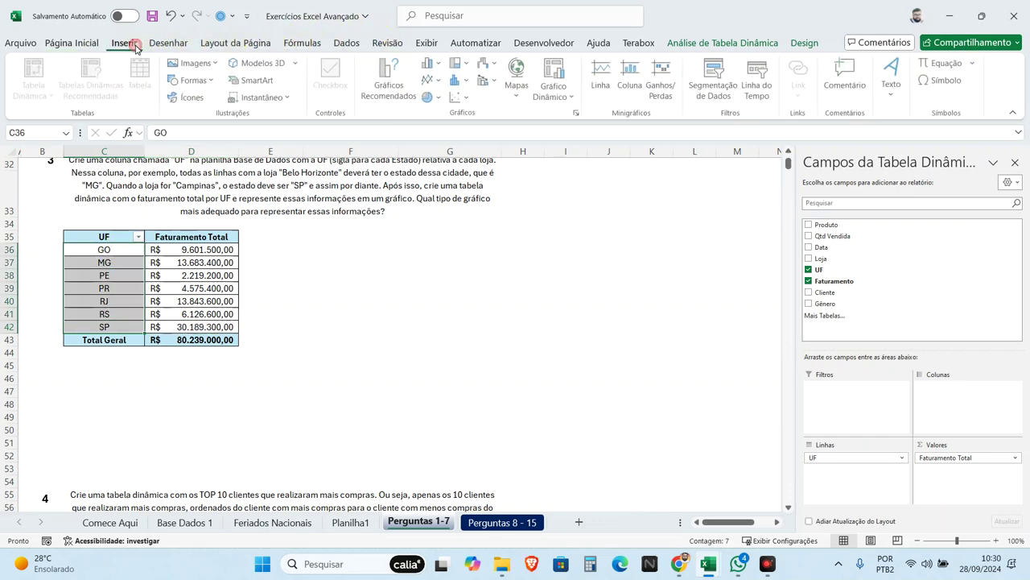
{"action": "left_click", "coordinate": [518, 73]}
{"action": "left_click", "coordinate": [524, 146]}
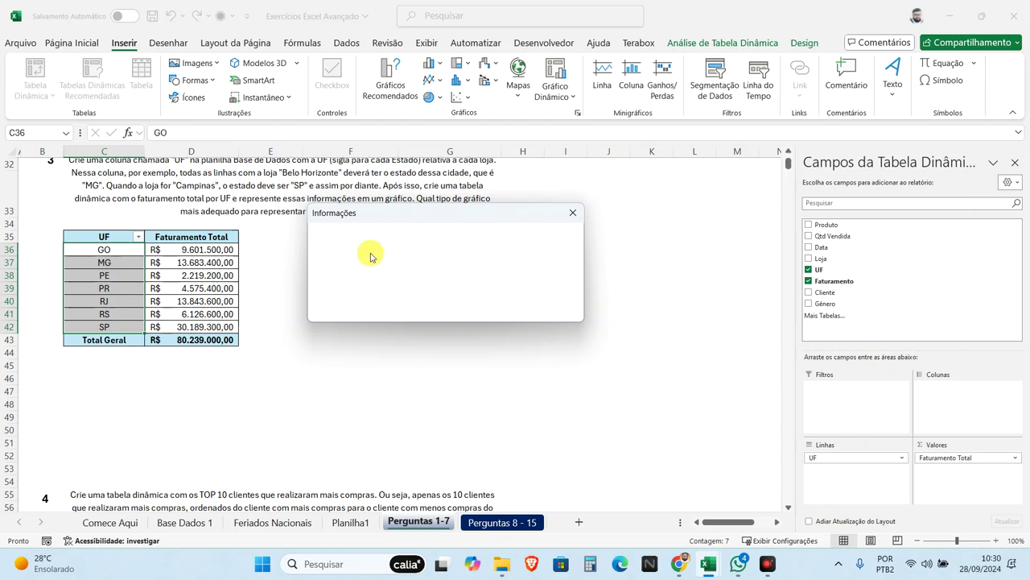
{"action": "left_click", "coordinate": [569, 216]}
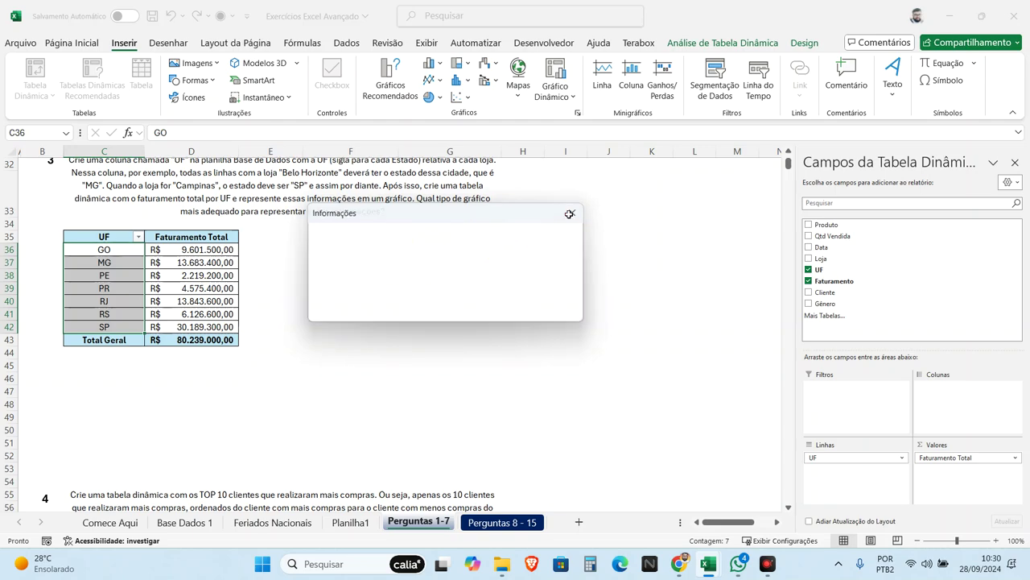
{"action": "left_click", "coordinate": [518, 73]}
{"action": "left_click", "coordinate": [522, 148]}
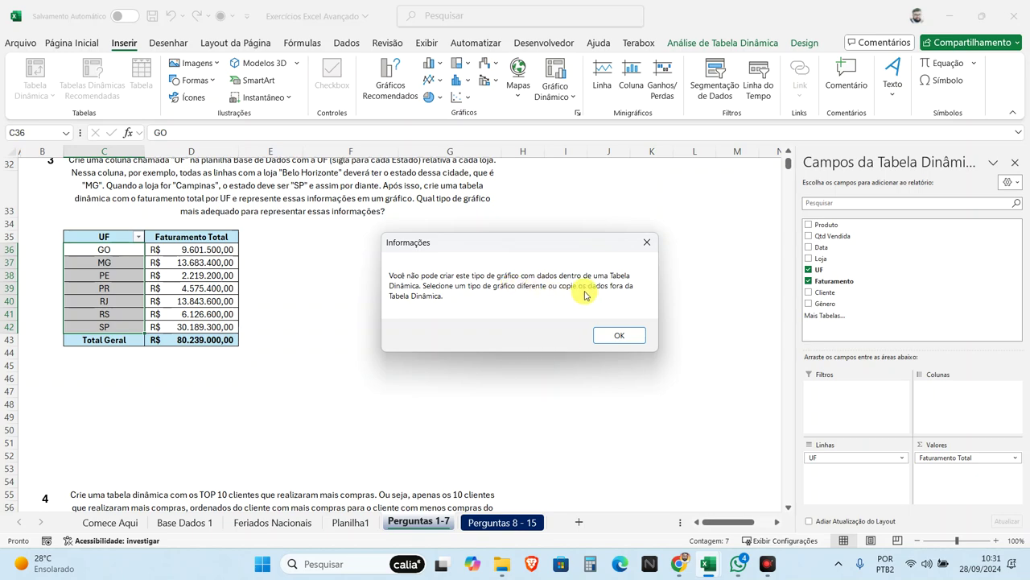
{"action": "left_click", "coordinate": [616, 336]}
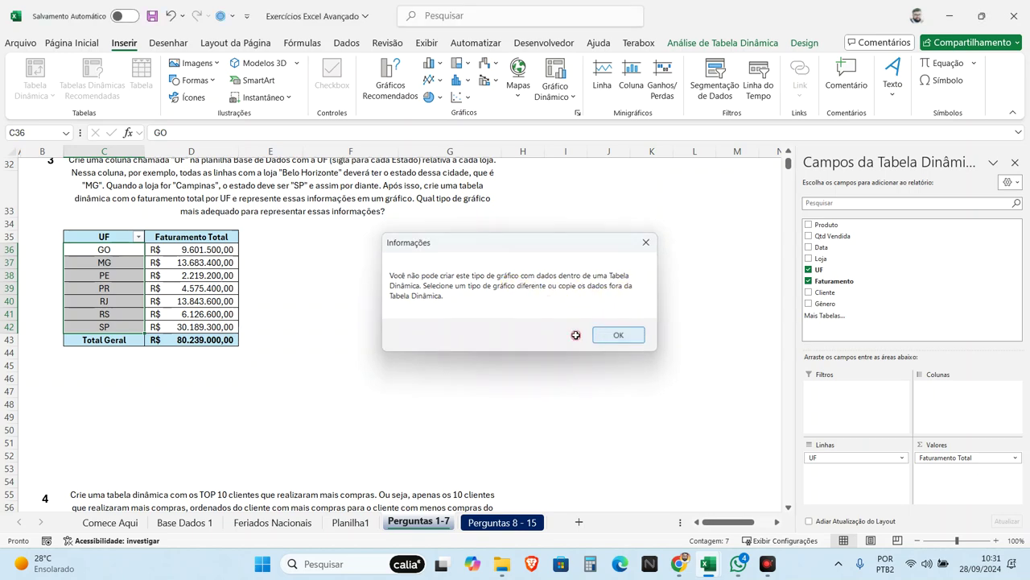
Step: Copy the GO-to-SP states and revenues C36:D42 and select F36 as destination
{"action": "left_click_drag", "start_coordinate": [104, 251], "coordinate": [197, 322]}
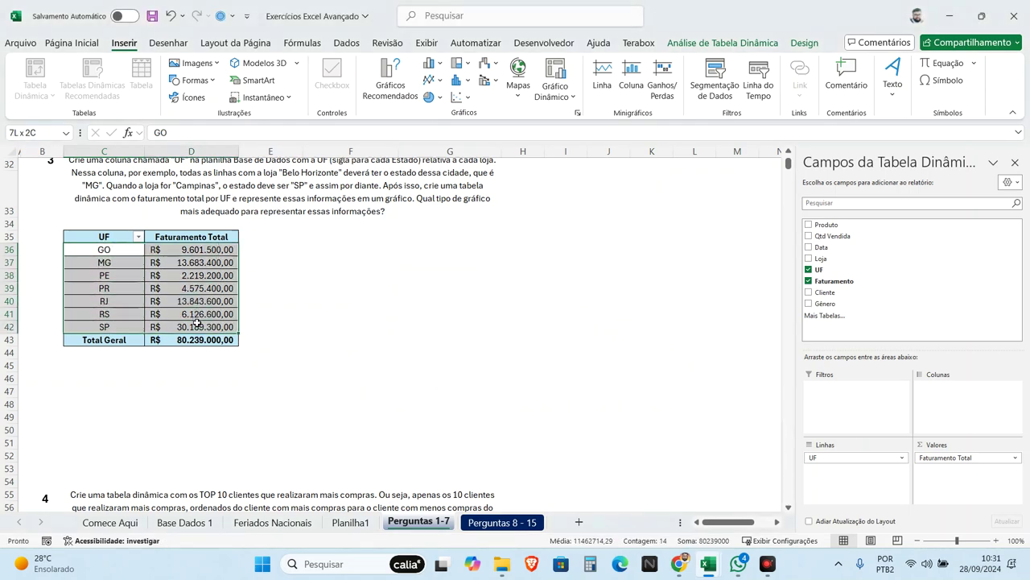
{"action": "key", "text": "ctrl+c"}
{"action": "left_click", "coordinate": [324, 251]}
Step: Paste the states and revenues as values into F36 and insert a Mapa Coroplético from them
{"action": "key", "text": "ctrl+shift+v"}
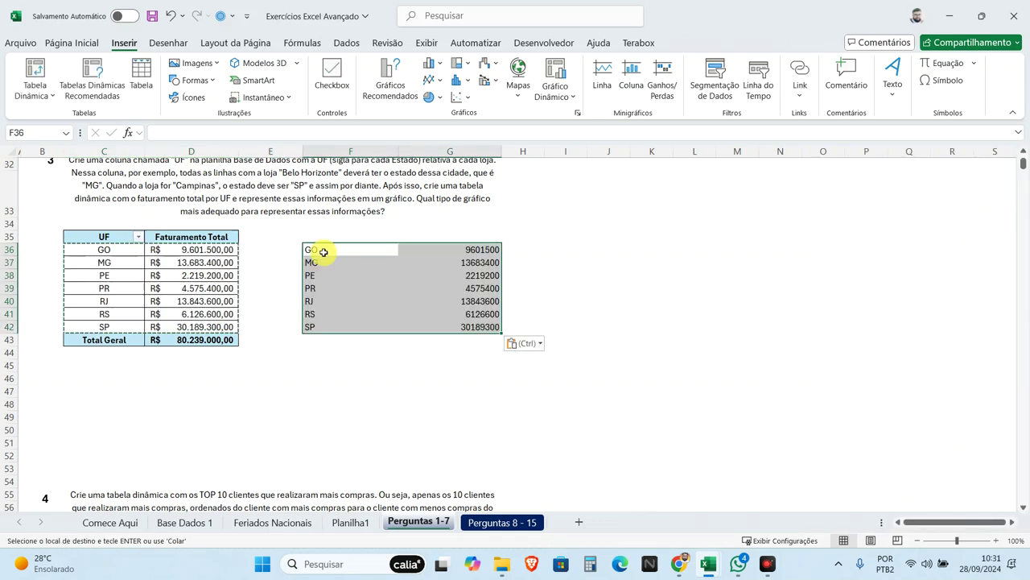
{"action": "left_click", "coordinate": [519, 81]}
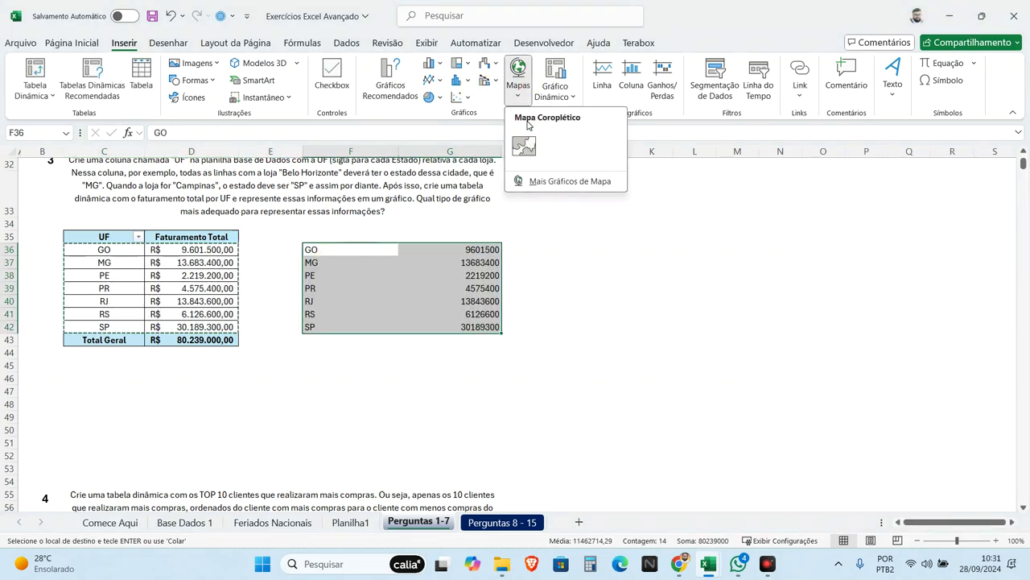
{"action": "left_click", "coordinate": [525, 149]}
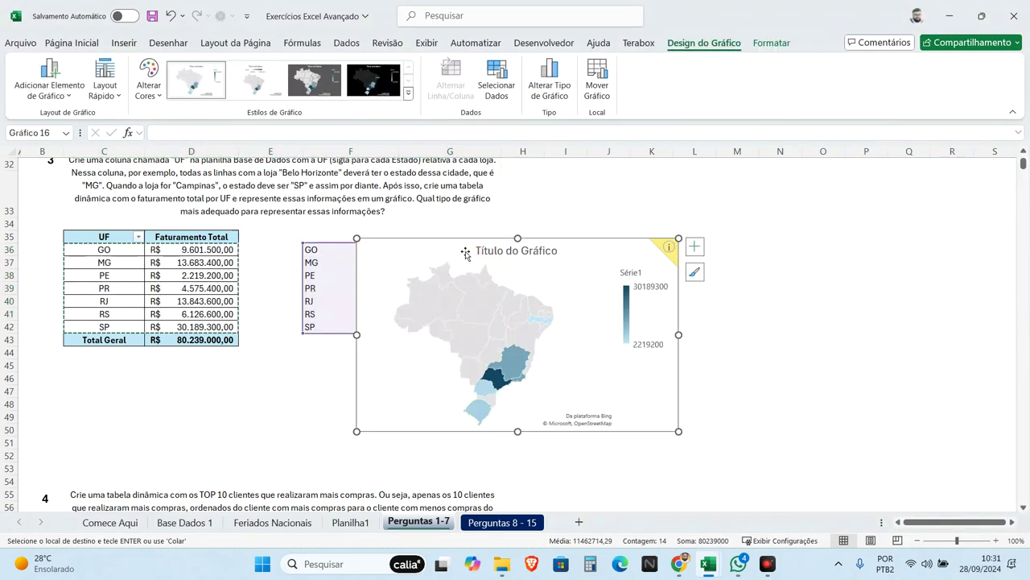
Step: Move the map beside the UF table and apply the dark grey chart style
{"action": "left_click_drag", "start_coordinate": [465, 253], "coordinate": [361, 235]}
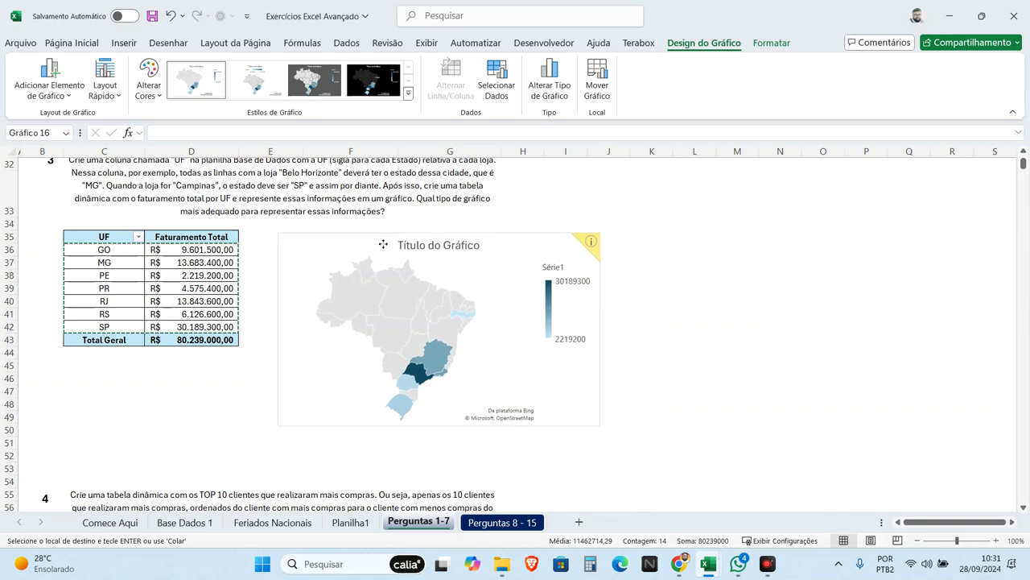
{"action": "left_click", "coordinate": [332, 86]}
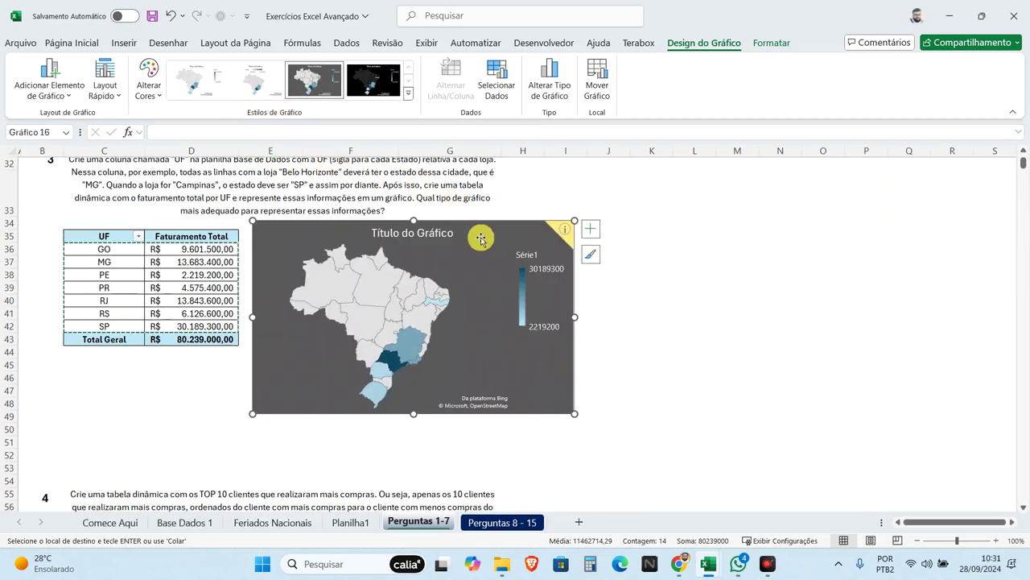
{"action": "left_click", "coordinate": [564, 233]}
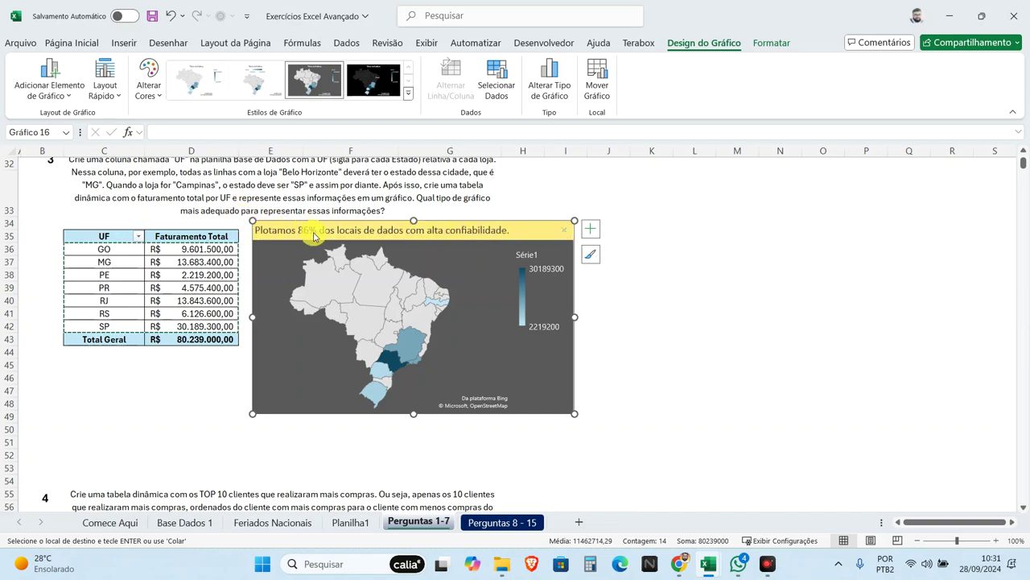
Step: Replace the map's placeholder title with 'Faturamento por UF' and make it bold
{"action": "left_click", "coordinate": [565, 231]}
{"action": "double_click", "coordinate": [422, 232]}
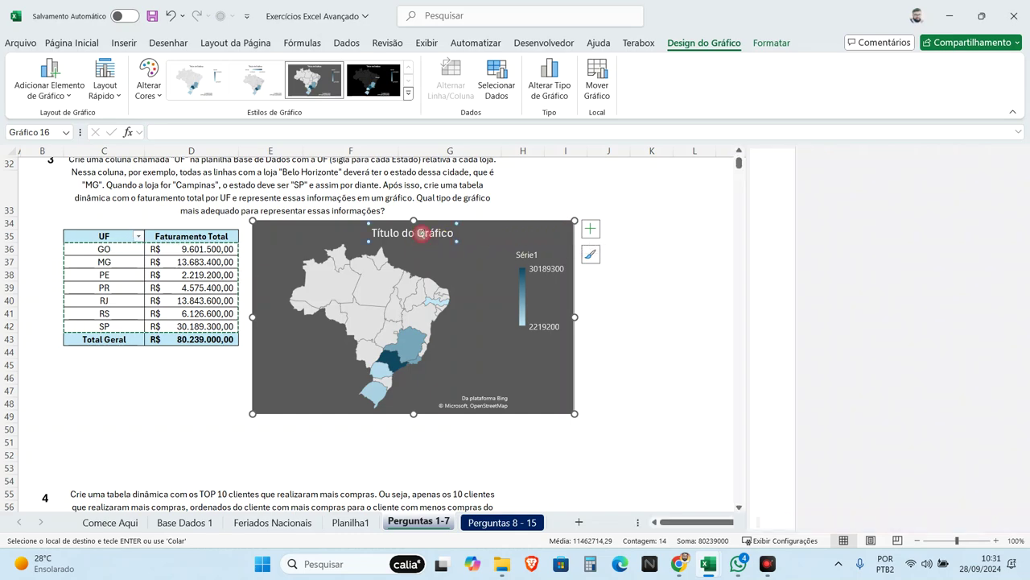
{"action": "triple_click", "coordinate": [422, 232]}
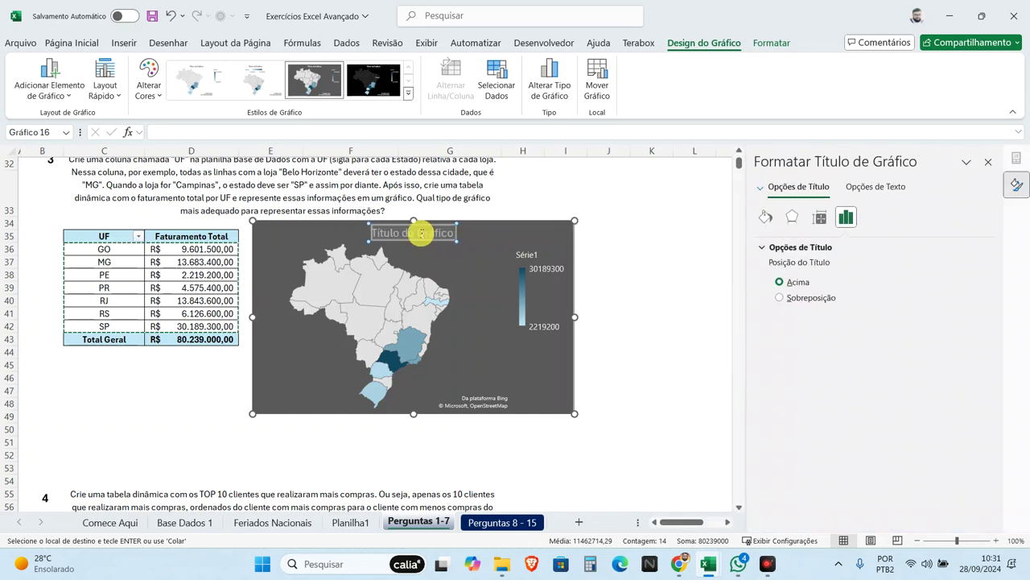
{"action": "type", "text": "Faturamento por UF"}
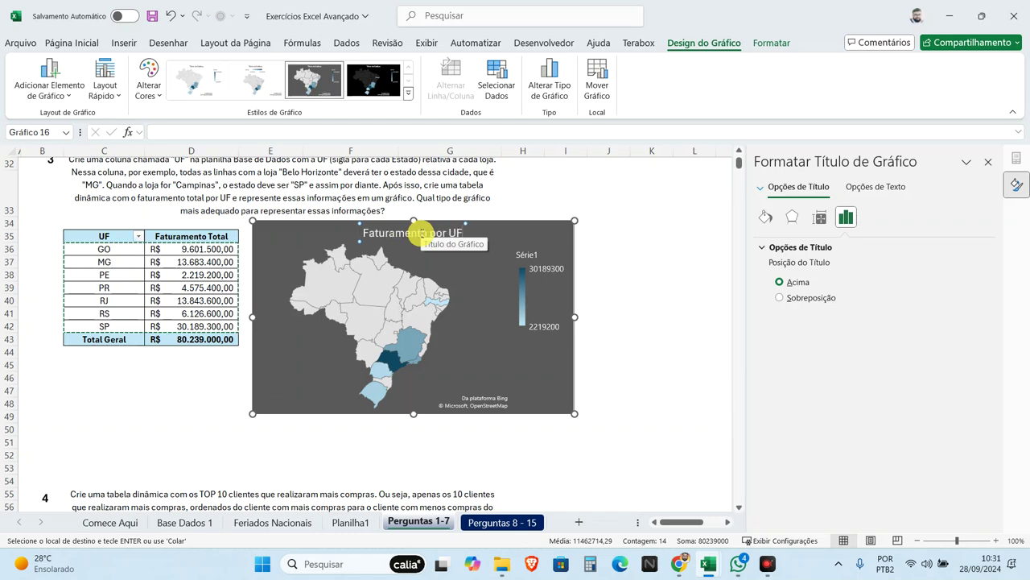
{"action": "double_click", "coordinate": [406, 232]}
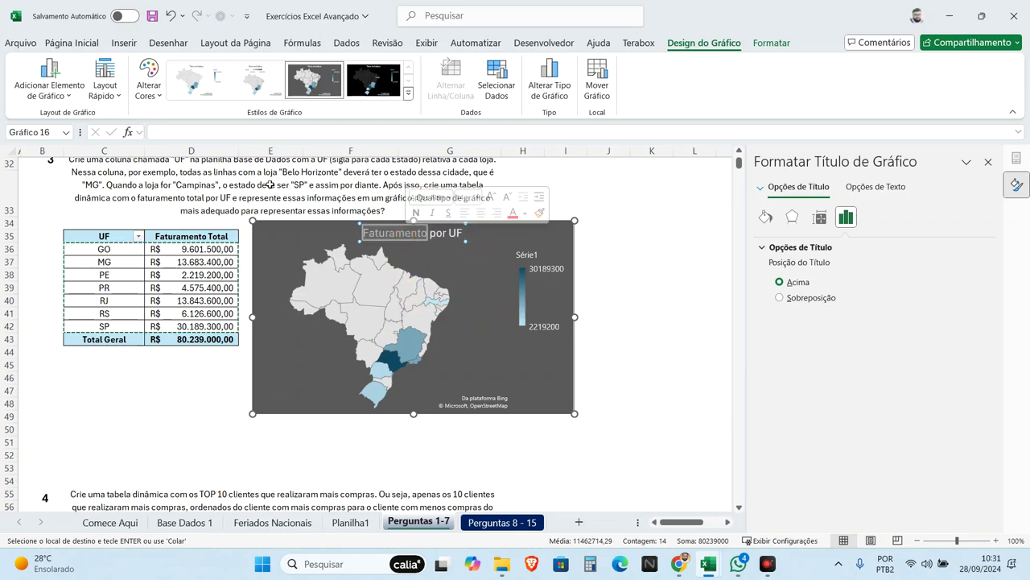
{"action": "left_click", "coordinate": [72, 43]}
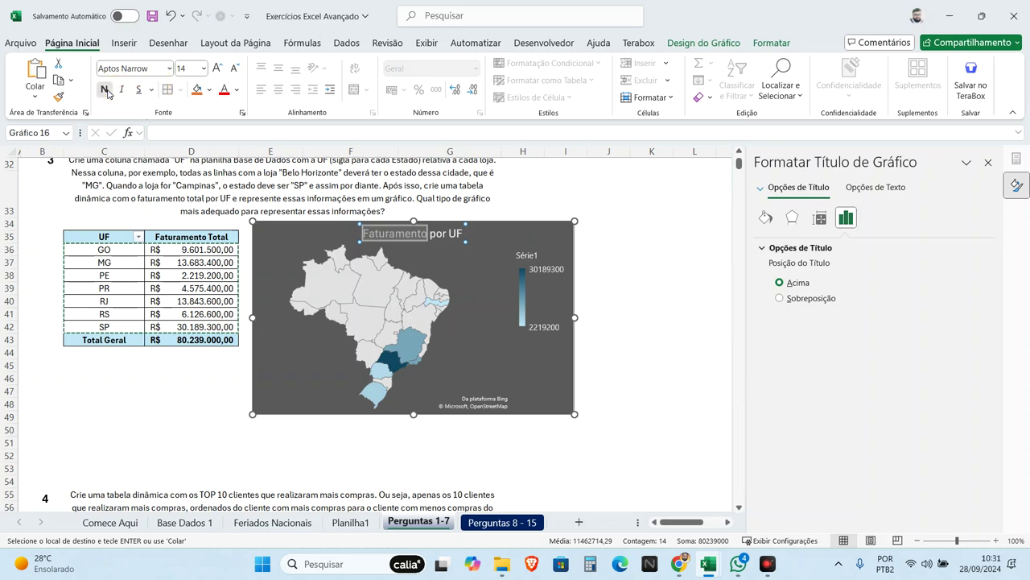
{"action": "double_click", "coordinate": [438, 233]}
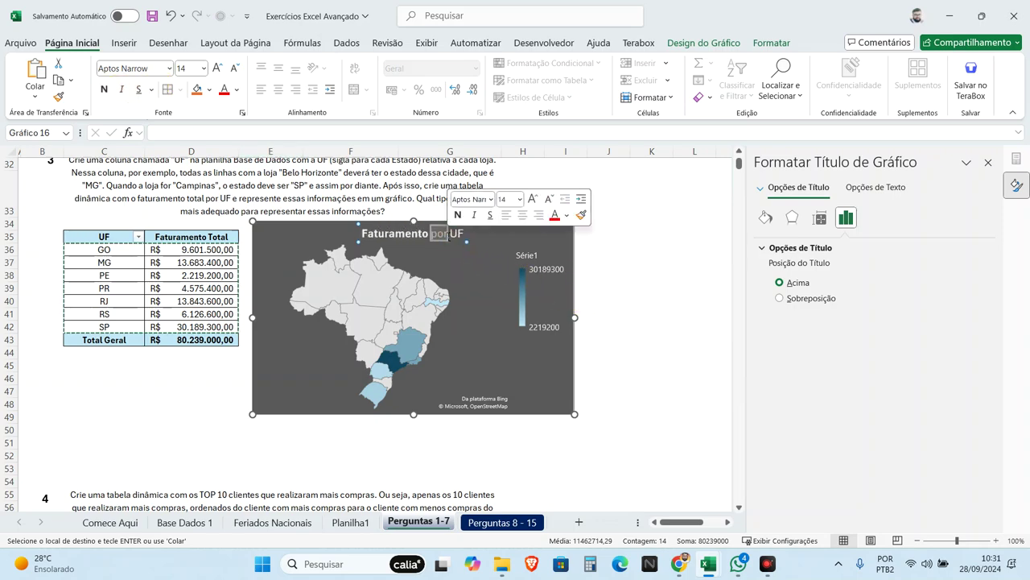
{"action": "left_click", "coordinate": [450, 234]}
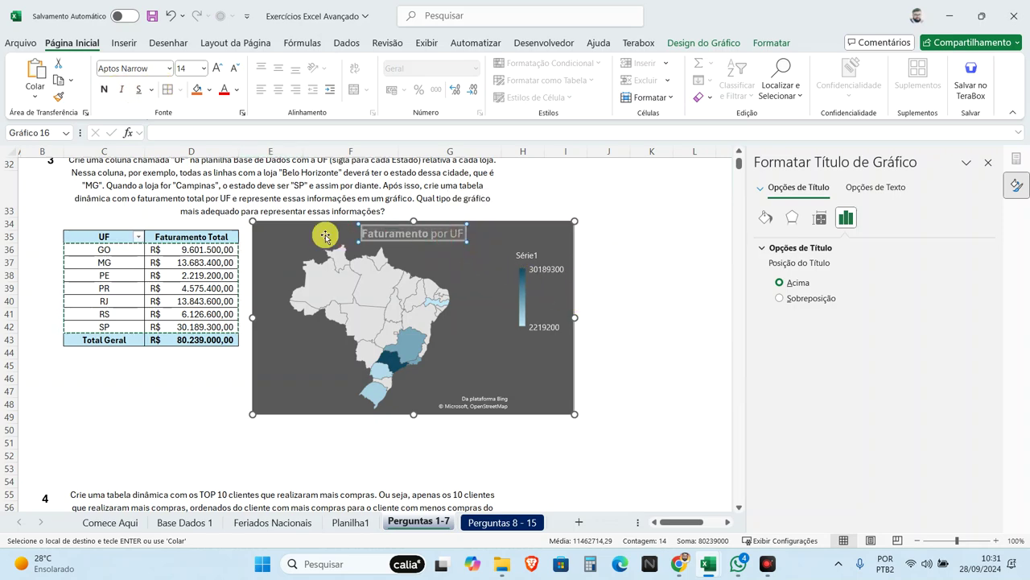
{"action": "left_click", "coordinate": [105, 95]}
Step: Delete the map chart's legend and remove the empty rows 50–54 beneath the map
{"action": "left_click", "coordinate": [532, 294]}
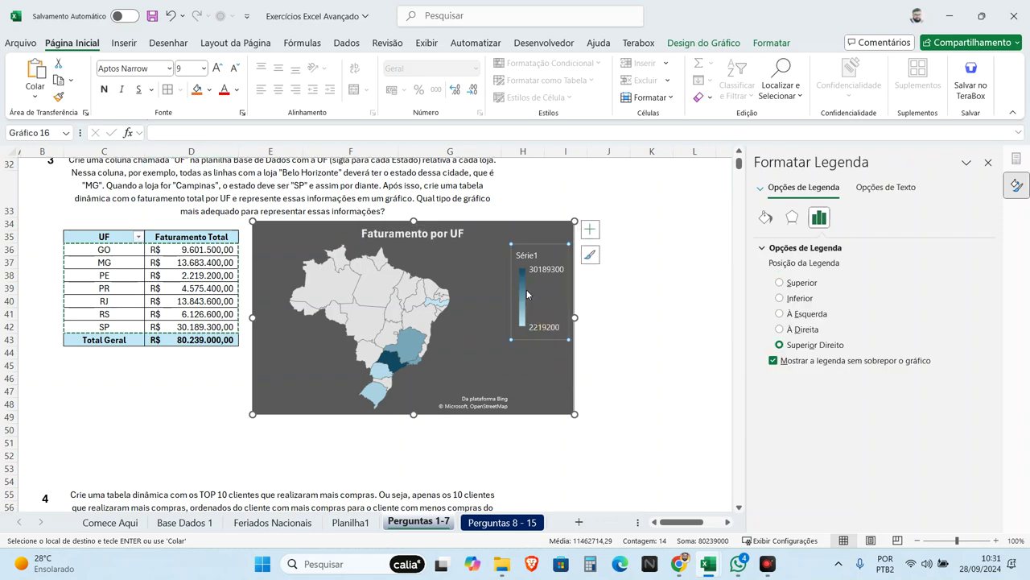
{"action": "key", "text": "Delete"}
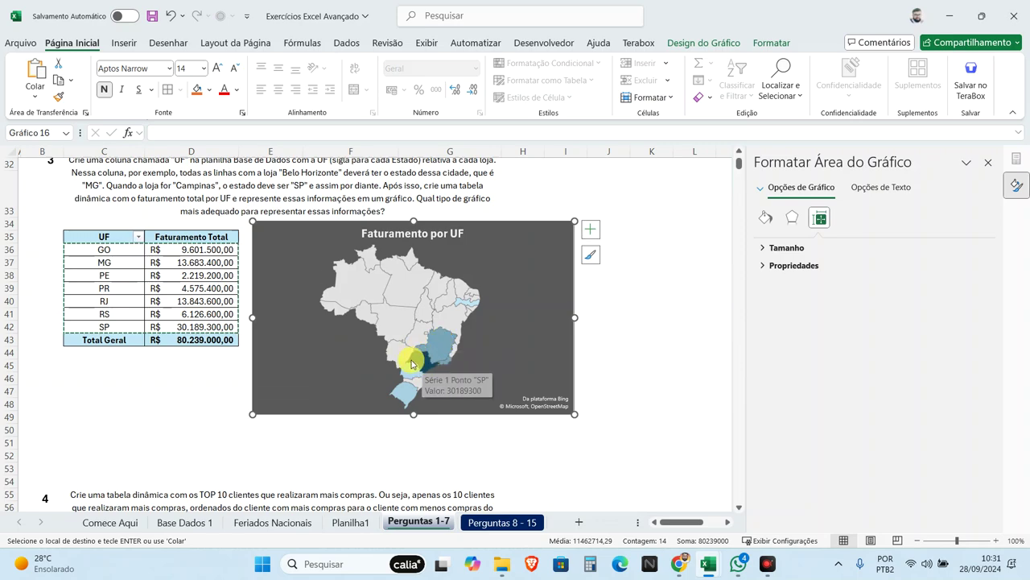
{"action": "left_click_drag", "start_coordinate": [7, 431], "coordinate": [7, 481]}
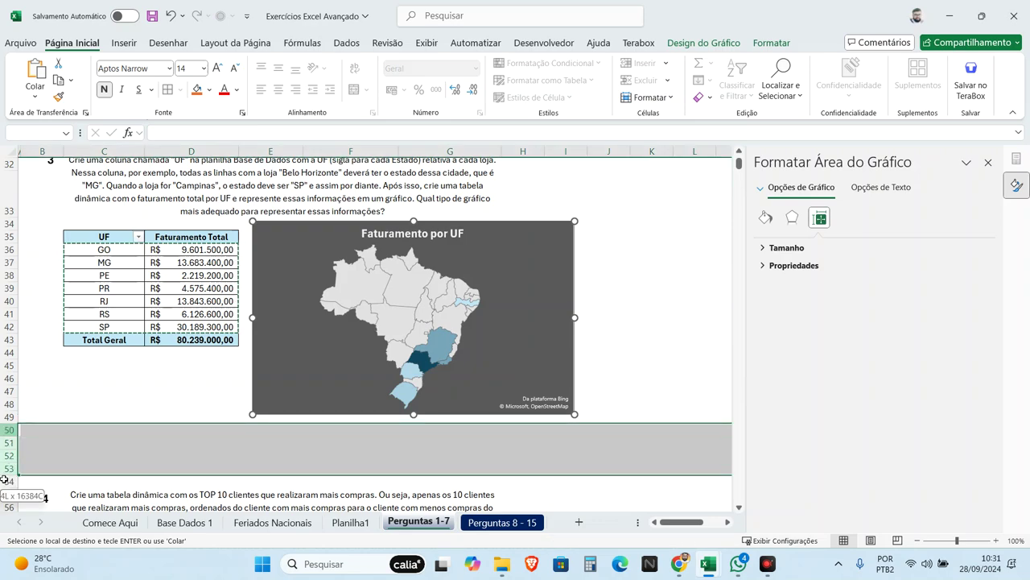
{"action": "right_click", "coordinate": [8, 471]}
{"action": "left_click", "coordinate": [56, 348]}
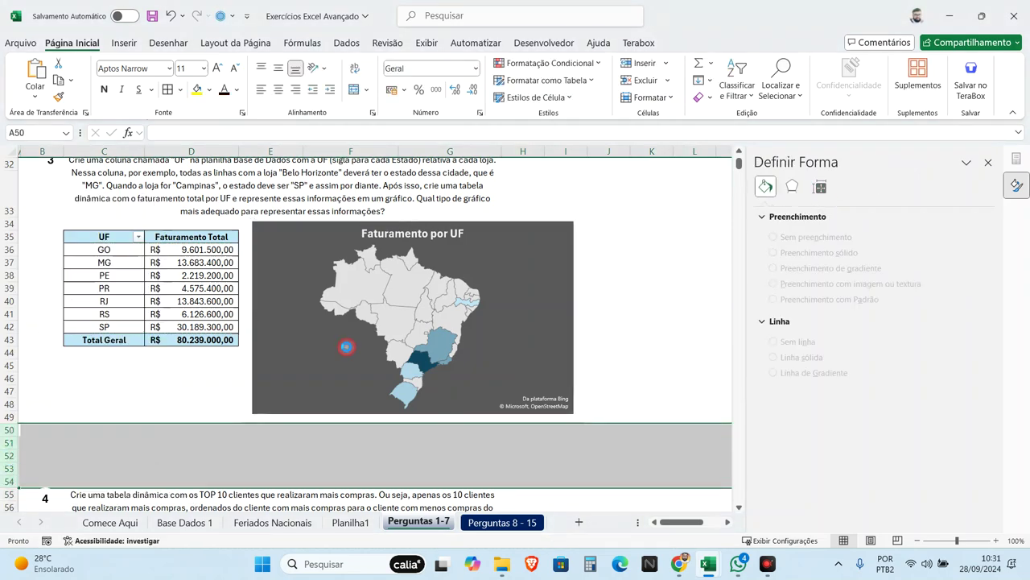
{"action": "left_click", "coordinate": [424, 364]}
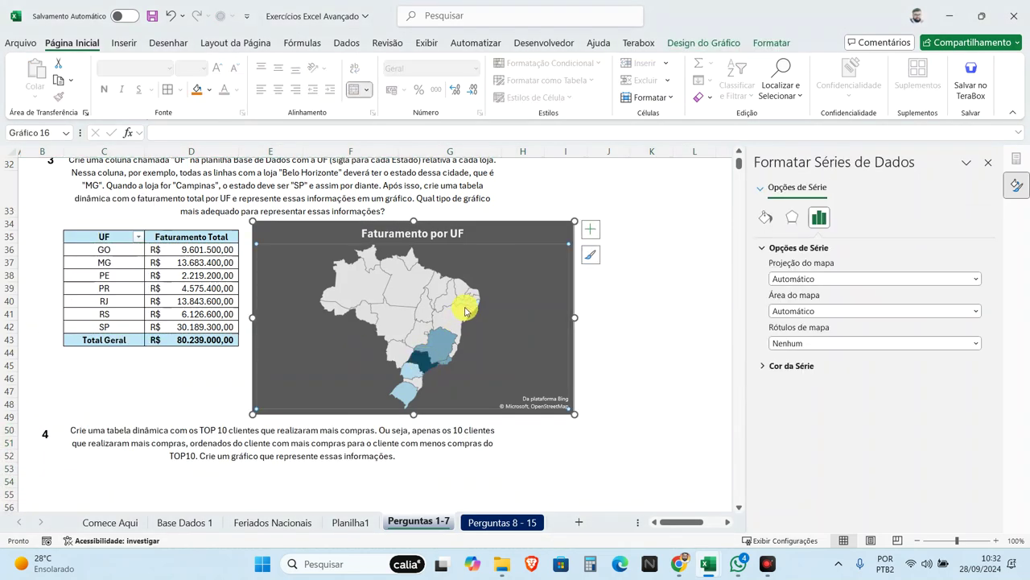
{"action": "mouse_move", "coordinate": [443, 368]}
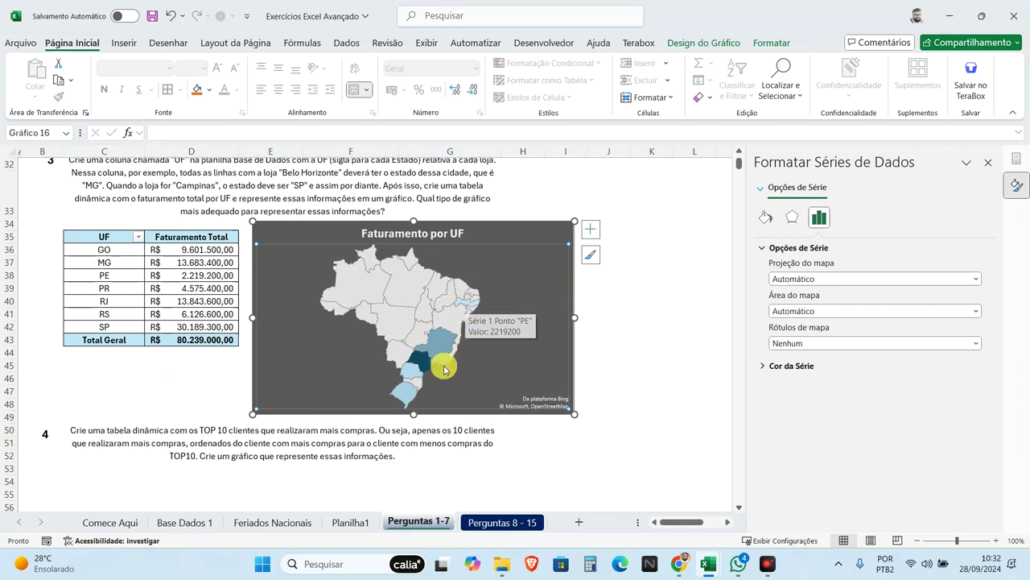
Step: Format the source values in G36:G43 as R$ accounting (Contábil), with the map chart back over them
{"action": "left_click_drag", "start_coordinate": [347, 240], "coordinate": [618, 247]}
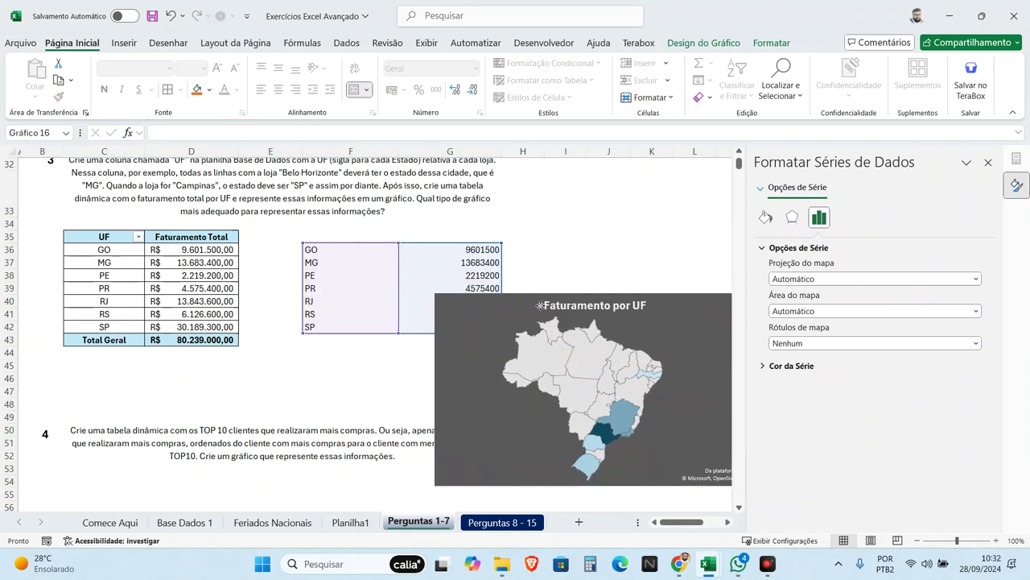
{"action": "mouse_move", "coordinate": [451, 250]}
{"action": "left_mouse_down"}
{"action": "mouse_move", "coordinate": [459, 307]}
{"action": "mouse_move", "coordinate": [451, 339]}
{"action": "left_mouse_up"}
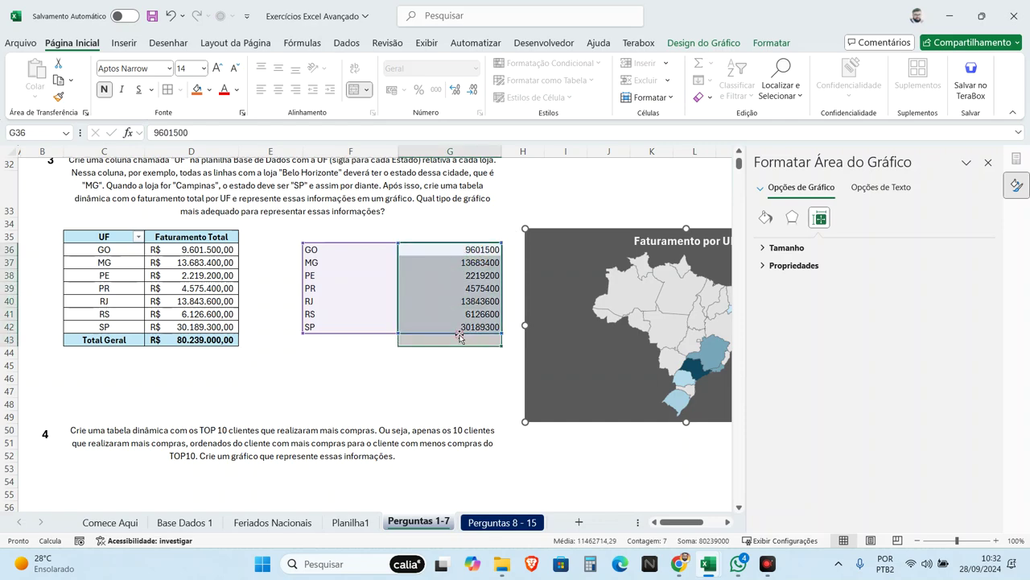
{"action": "left_click", "coordinate": [393, 90]}
{"action": "left_click_drag", "start_coordinate": [574, 236], "coordinate": [314, 227]}
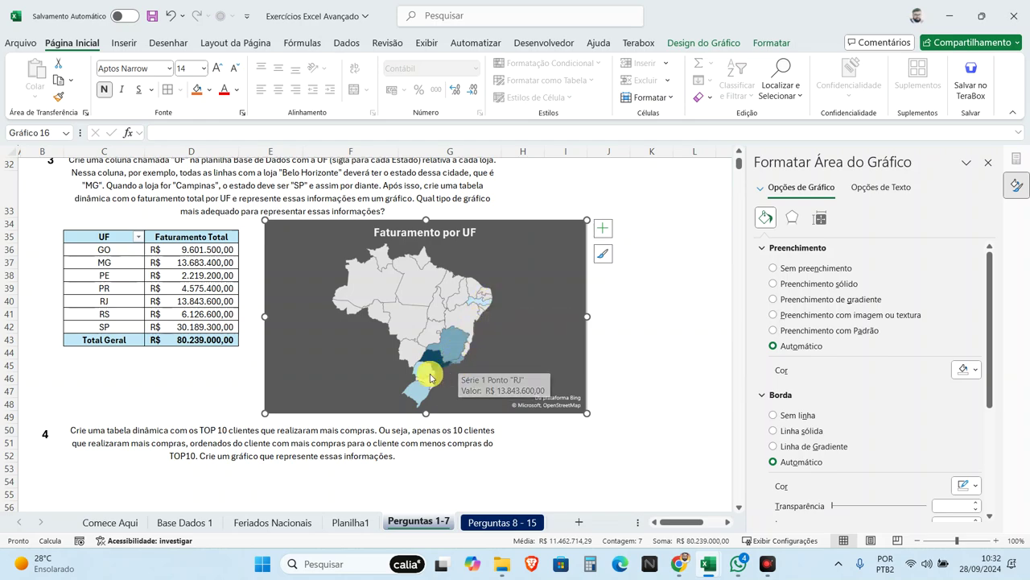
Step: Apply the dark titled style from Chart Styles to the map chart
{"action": "left_click", "coordinate": [604, 256]}
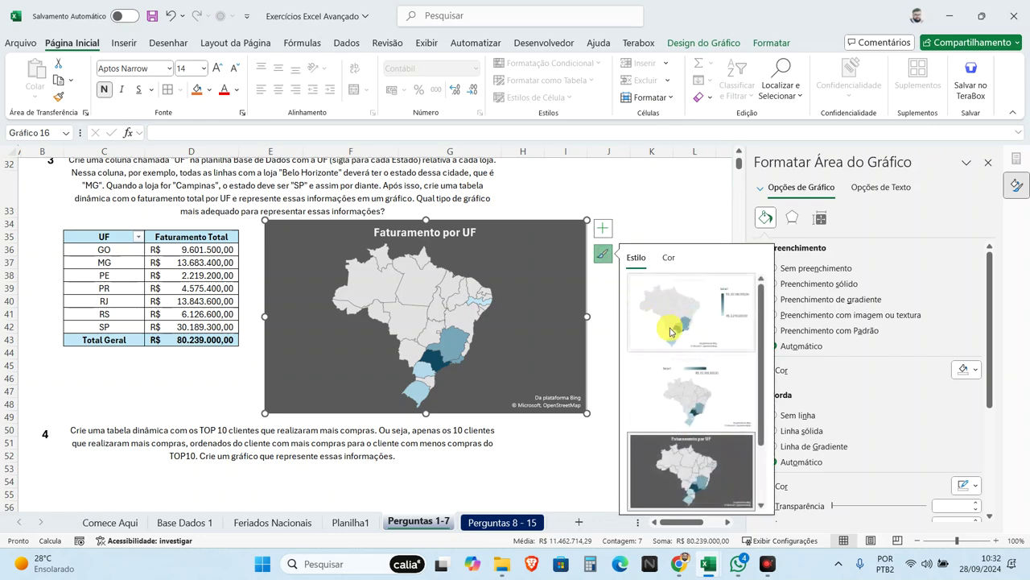
{"action": "scroll", "coordinate": [700, 434], "scroll_direction": "down", "scroll_amount": 3}
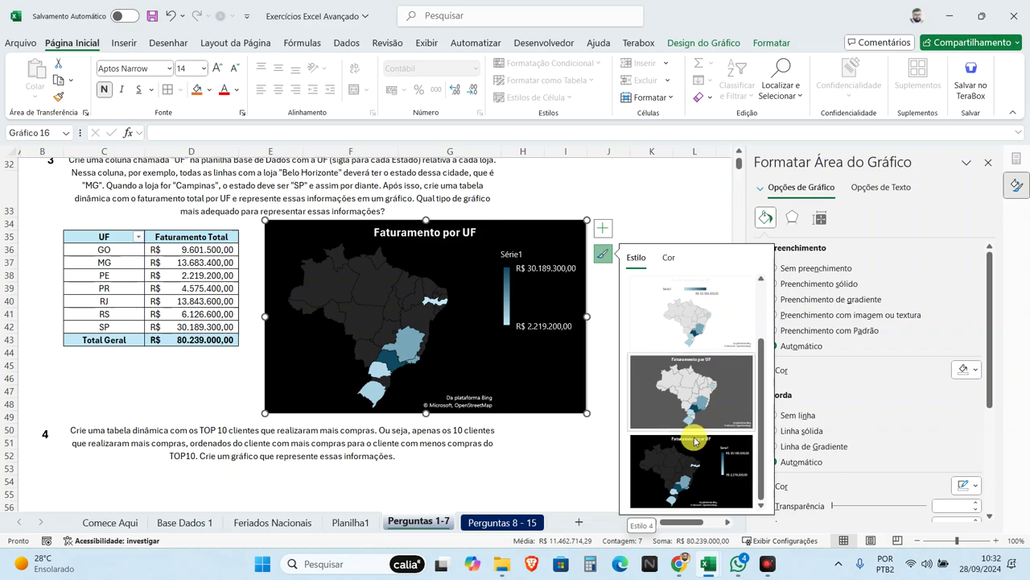
{"action": "left_click", "coordinate": [684, 390]}
{"action": "left_click", "coordinate": [523, 441]}
{"action": "scroll", "coordinate": [424, 387], "scroll_direction": "down", "scroll_amount": 1}
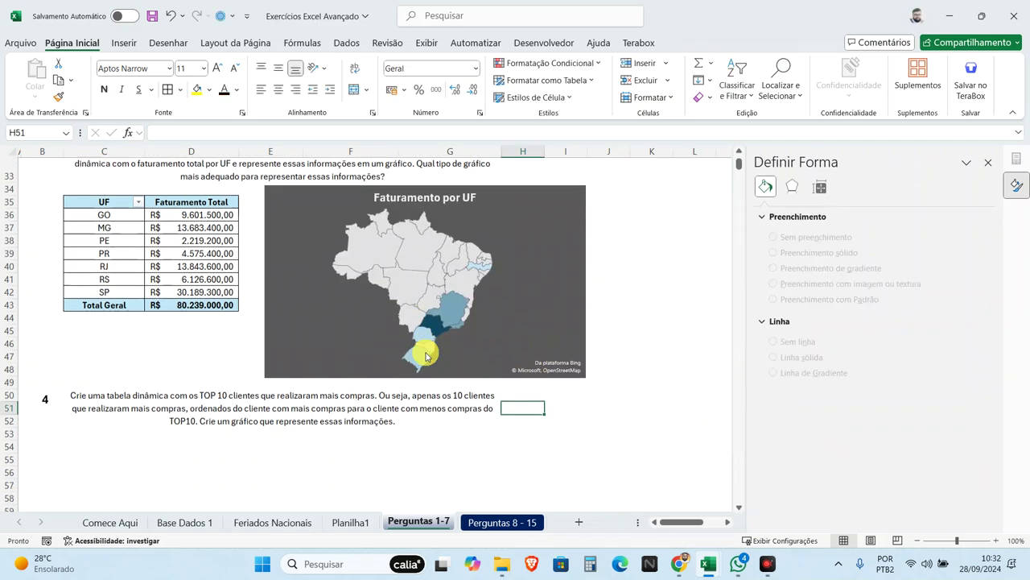
{"action": "scroll", "coordinate": [412, 378], "scroll_direction": "down", "scroll_amount": 1}
{"action": "scroll", "coordinate": [290, 344], "scroll_direction": "down", "scroll_amount": 1}
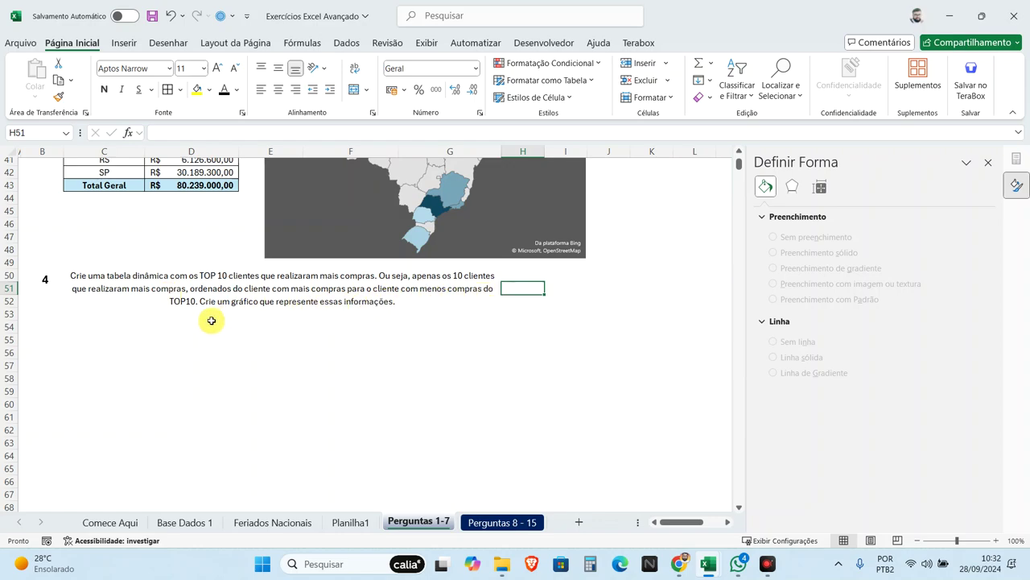
{"action": "scroll", "coordinate": [211, 321], "scroll_direction": "up", "scroll_amount": 3}
Step: Copy the UF pivot table C35:D43 and paste it at C54
{"action": "left_click_drag", "start_coordinate": [116, 237], "coordinate": [212, 338]}
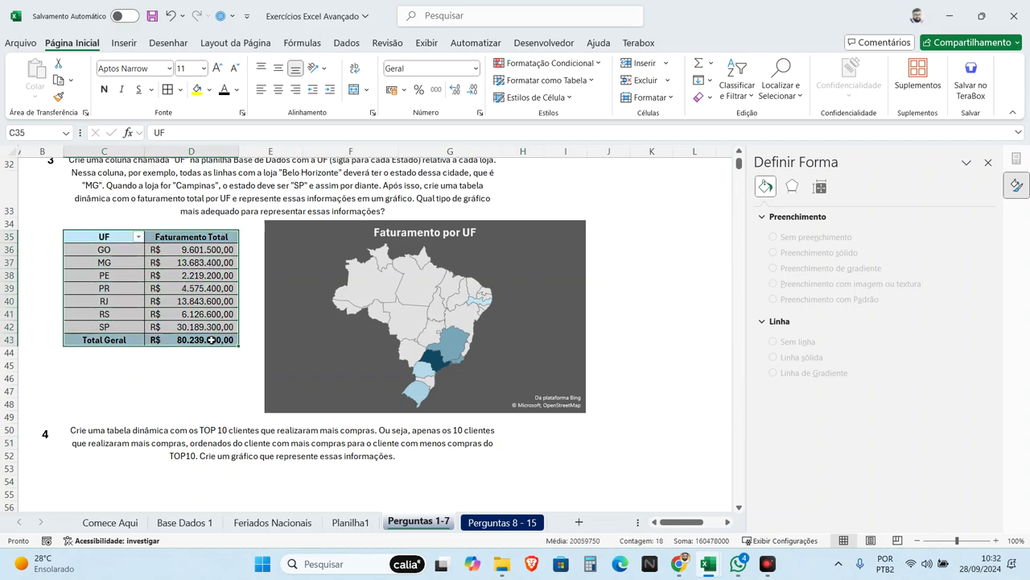
{"action": "key", "text": "ctrl+c"}
{"action": "scroll", "coordinate": [188, 268], "scroll_direction": "down", "scroll_amount": 2}
{"action": "left_click", "coordinate": [88, 366]}
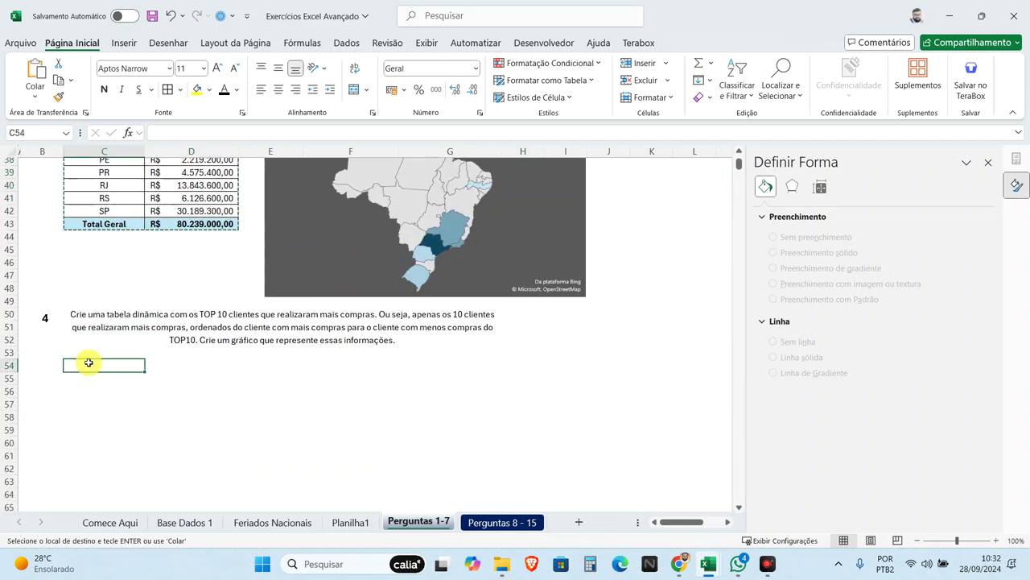
{"action": "key", "text": "ctrl+v"}
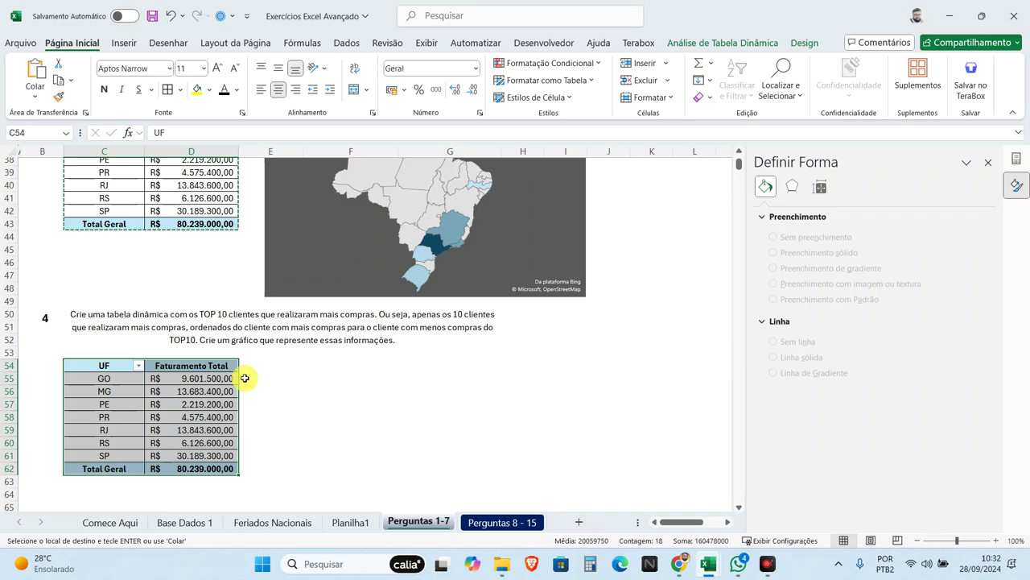
Step: Close the Definir Forma pane and uncheck UF and Faturamento in the pasted pivot
{"action": "scroll", "coordinate": [211, 334], "scroll_direction": "up", "scroll_amount": 3}
{"action": "left_click", "coordinate": [211, 316]}
{"action": "scroll", "coordinate": [211, 334], "scroll_direction": "down", "scroll_amount": 3}
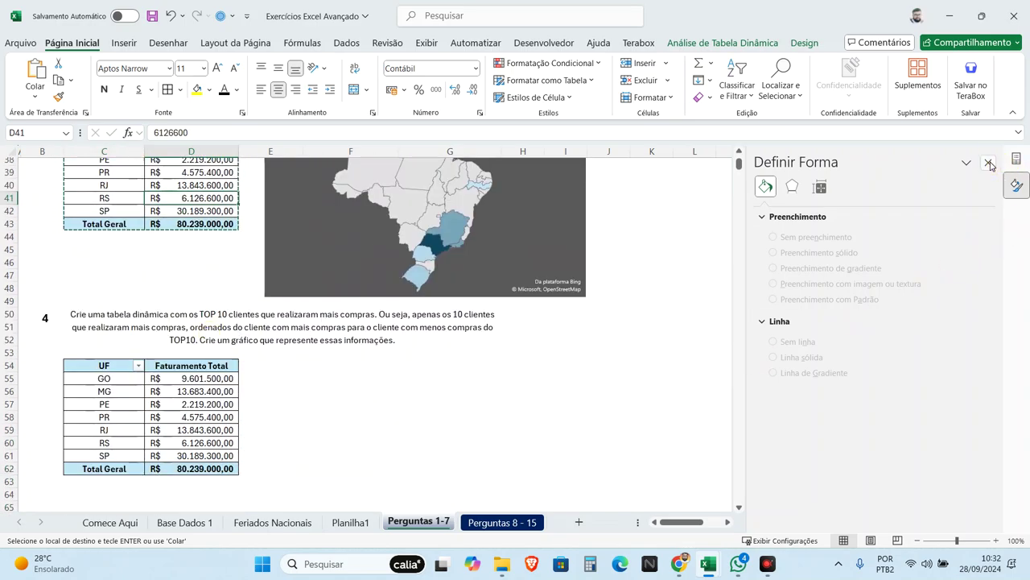
{"action": "left_click", "coordinate": [1015, 184]}
{"action": "left_click", "coordinate": [158, 467]}
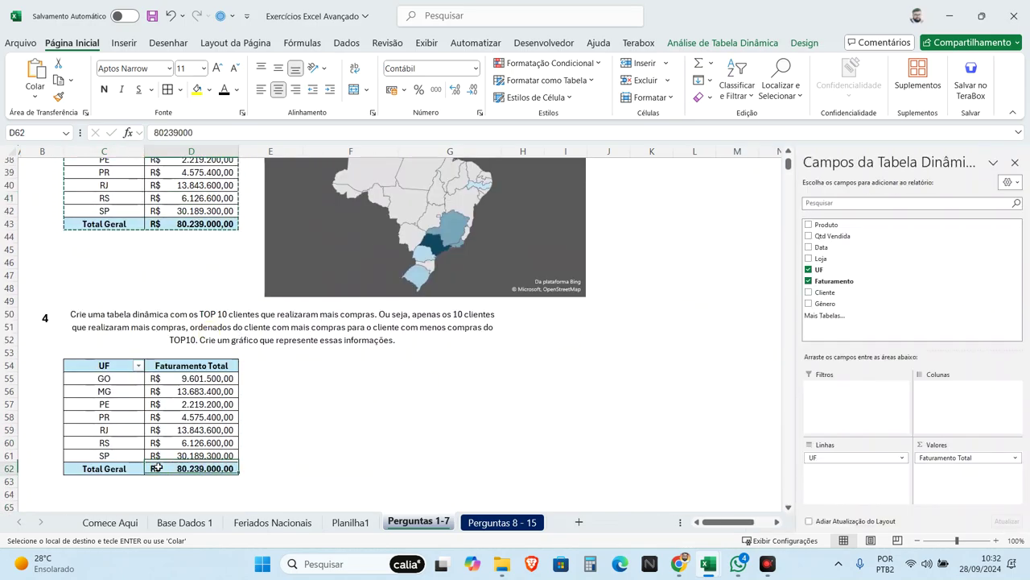
{"action": "left_click", "coordinate": [808, 269]}
{"action": "left_click", "coordinate": [808, 281]}
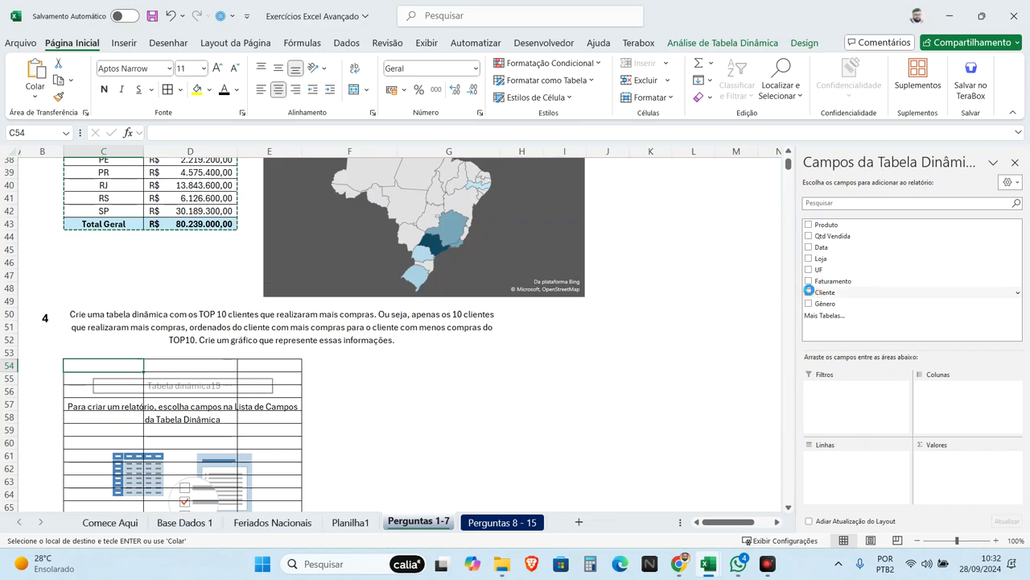
Step: Add Cliente as the copied pivot's rows and rename its header to Clientes
{"action": "left_click", "coordinate": [809, 291]}
{"action": "scroll", "coordinate": [198, 359], "scroll_direction": "down", "scroll_amount": 2}
{"action": "scroll", "coordinate": [134, 365], "scroll_direction": "down", "scroll_amount": 5}
{"action": "scroll", "coordinate": [135, 366], "scroll_direction": "down", "scroll_amount": 1}
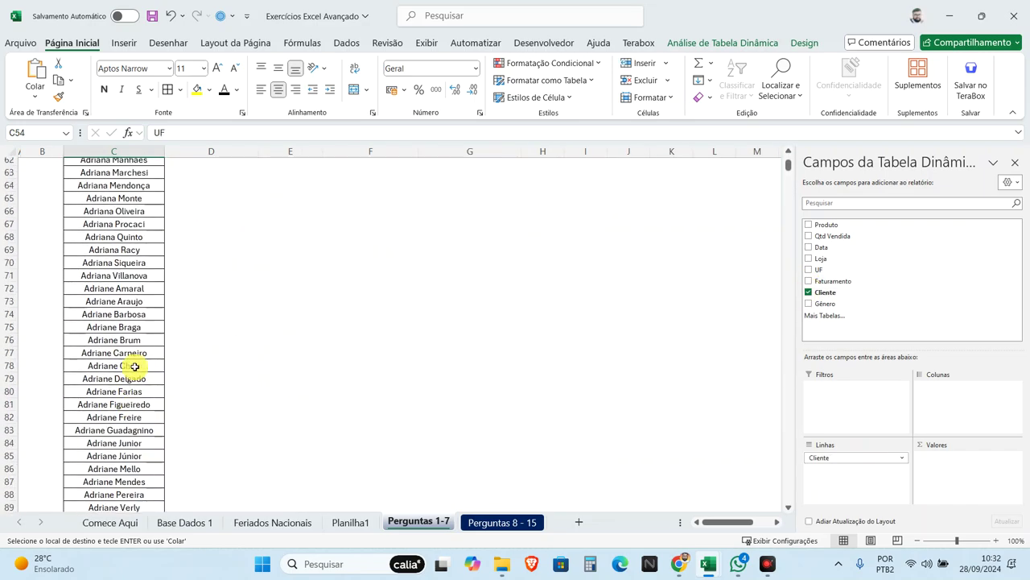
{"action": "scroll", "coordinate": [134, 366], "scroll_direction": "up", "scroll_amount": 6}
{"action": "double_click", "coordinate": [113, 286]}
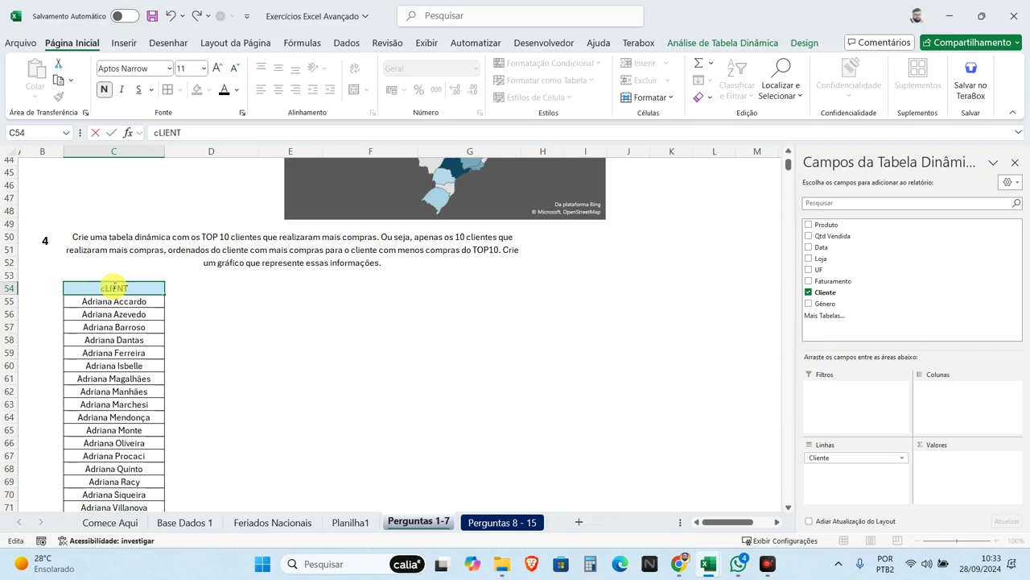
{"action": "type", "text": "Clientes"}
{"action": "key", "text": "Return"}
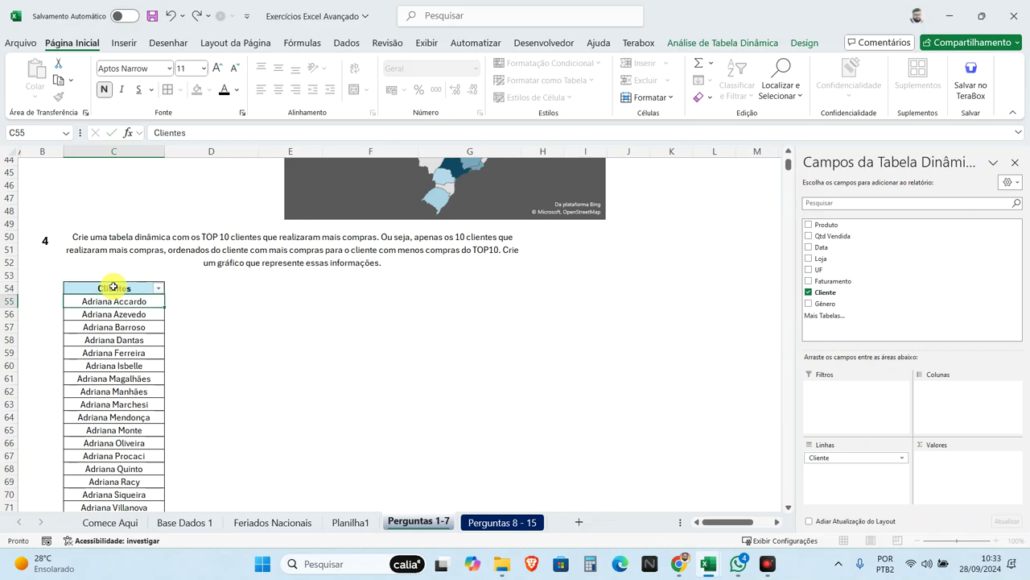
Step: Review the pivot's list of client names, glancing briefly at the Base Dados 1 sheet
{"action": "scroll", "coordinate": [121, 291], "scroll_direction": "down", "scroll_amount": 5}
{"action": "scroll", "coordinate": [121, 291], "scroll_direction": "down", "scroll_amount": 2}
{"action": "scroll", "coordinate": [121, 291], "scroll_direction": "down", "scroll_amount": 3}
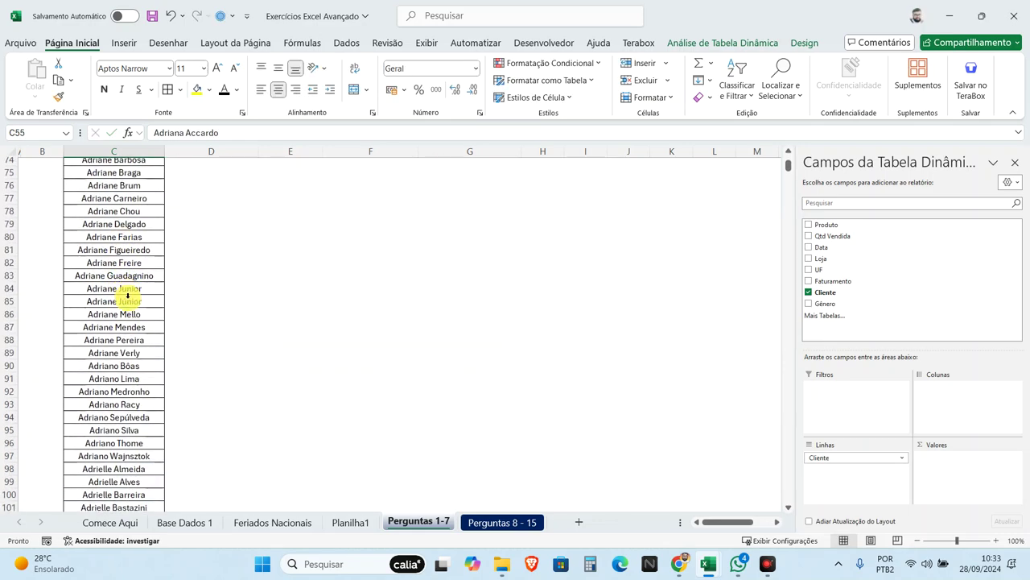
{"action": "left_click_drag", "start_coordinate": [130, 301], "coordinate": [130, 482]}
{"action": "scroll", "coordinate": [102, 289], "scroll_direction": "down", "scroll_amount": 5}
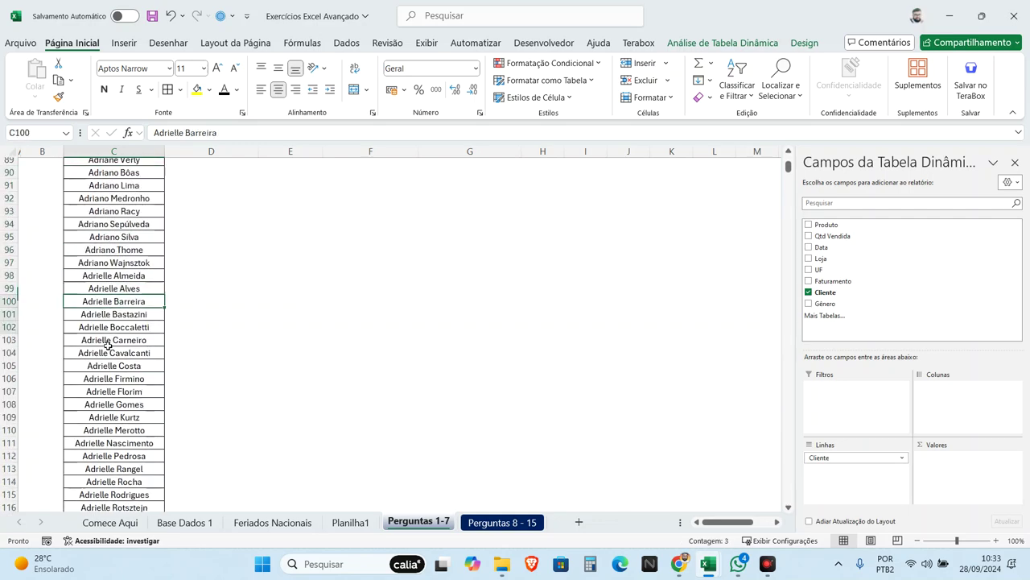
{"action": "left_click_drag", "start_coordinate": [103, 301], "coordinate": [105, 425]}
{"action": "scroll", "coordinate": [120, 322], "scroll_direction": "down", "scroll_amount": 8}
{"action": "left_click_drag", "start_coordinate": [113, 263], "coordinate": [112, 432]}
{"action": "scroll", "coordinate": [105, 322], "scroll_direction": "down", "scroll_amount": 5}
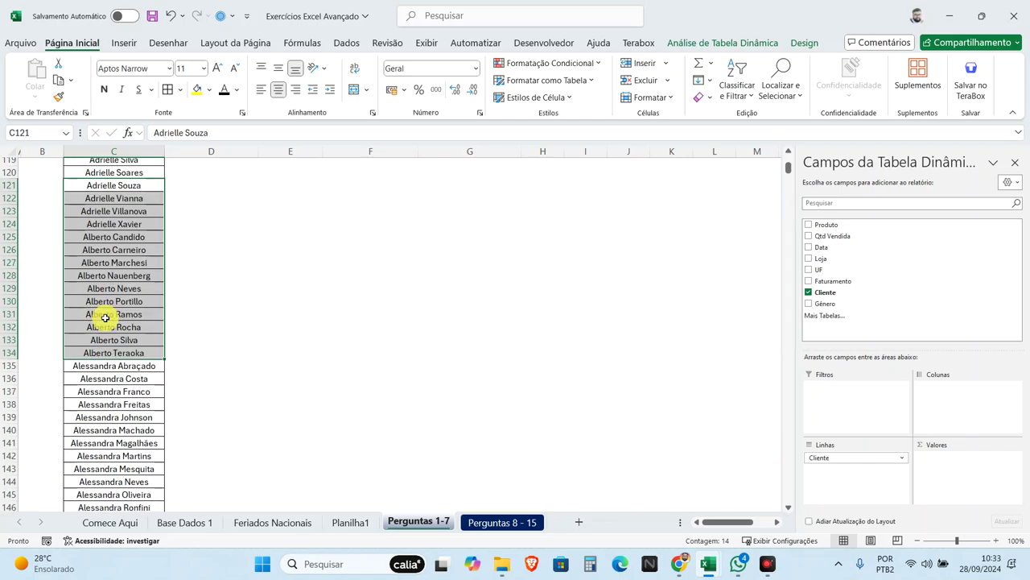
{"action": "left_click_drag", "start_coordinate": [114, 262], "coordinate": [113, 420]}
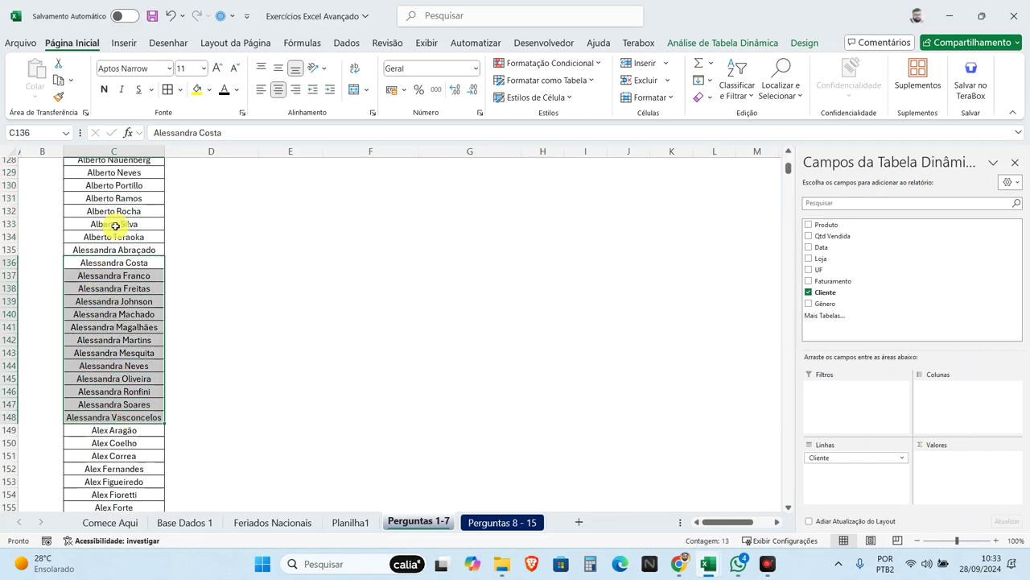
{"action": "scroll", "coordinate": [128, 298], "scroll_direction": "down", "scroll_amount": 3}
{"action": "scroll", "coordinate": [132, 301], "scroll_direction": "up", "scroll_amount": 7}
{"action": "scroll", "coordinate": [131, 301], "scroll_direction": "up", "scroll_amount": 13}
{"action": "scroll", "coordinate": [134, 307], "scroll_direction": "up", "scroll_amount": 6}
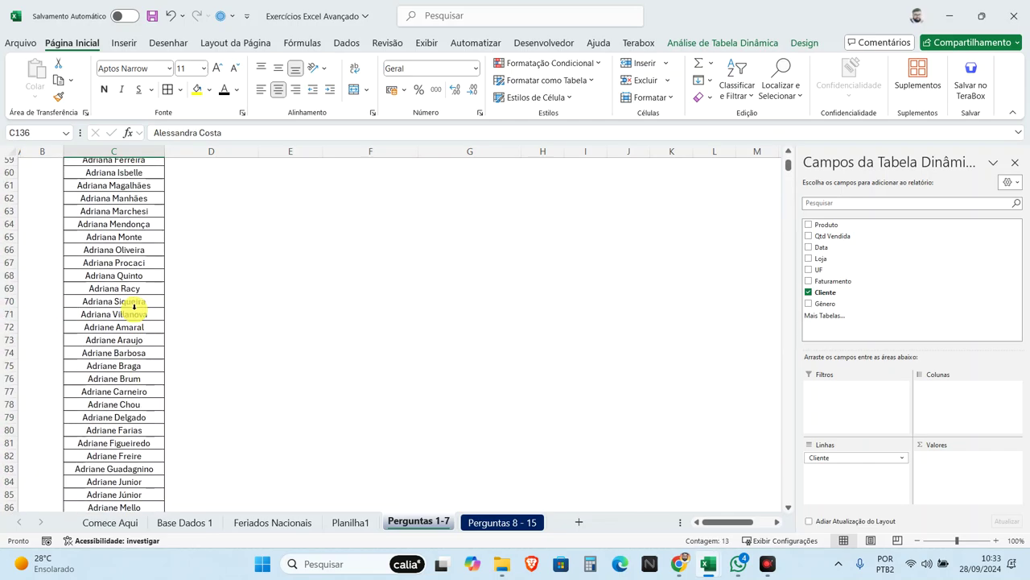
{"action": "scroll", "coordinate": [135, 307], "scroll_direction": "up", "scroll_amount": 9}
{"action": "scroll", "coordinate": [134, 306], "scroll_direction": "down", "scroll_amount": 6}
{"action": "left_click", "coordinate": [103, 211]}
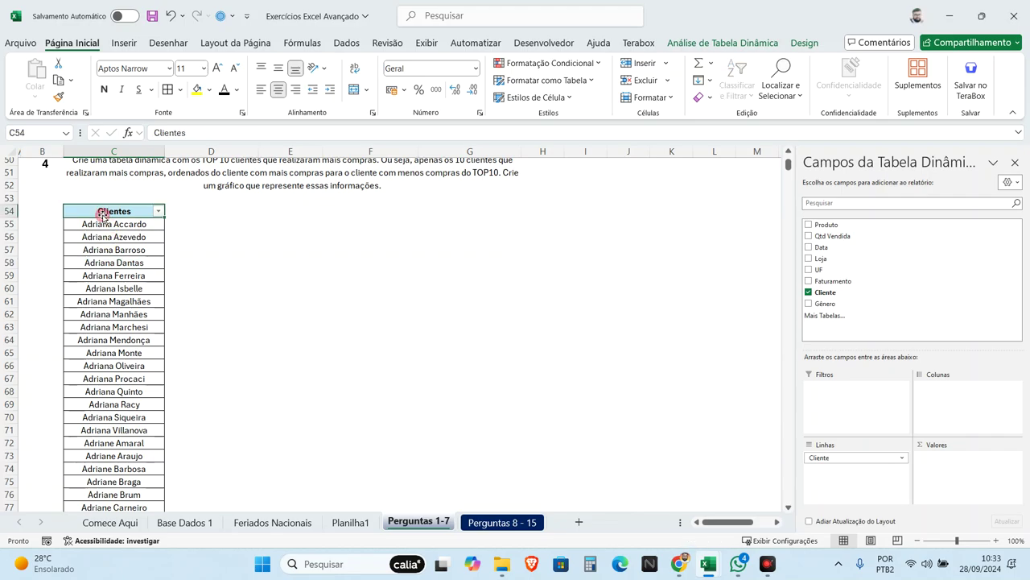
{"action": "left_click", "coordinate": [208, 526]}
{"action": "left_click", "coordinate": [425, 522]}
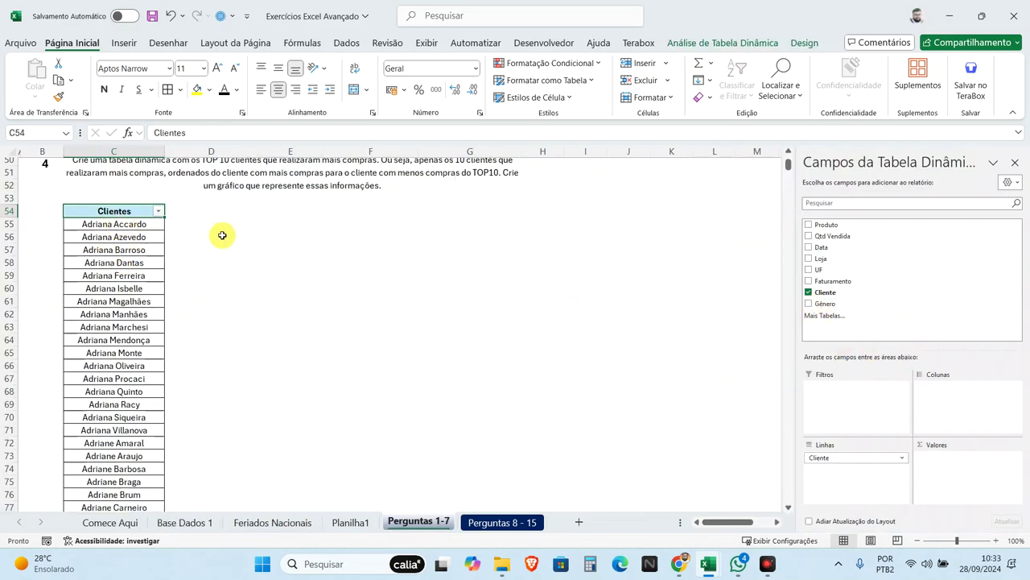
Step: Add a Contagem de Cliente count to the pivot values, then switch to Base Dados 1
{"action": "left_click", "coordinate": [159, 211]}
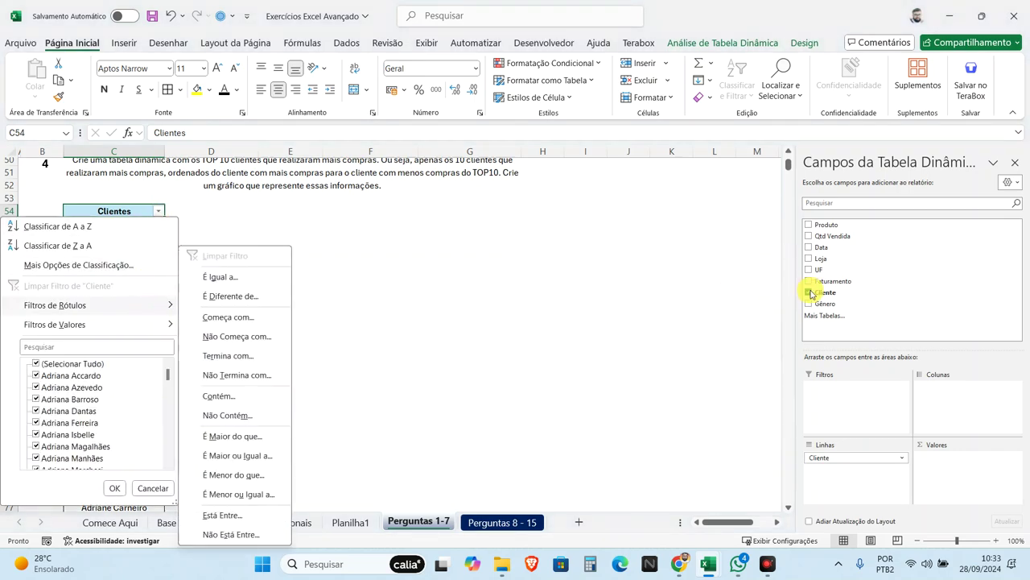
{"action": "left_click_drag", "start_coordinate": [817, 291], "coordinate": [856, 322]}
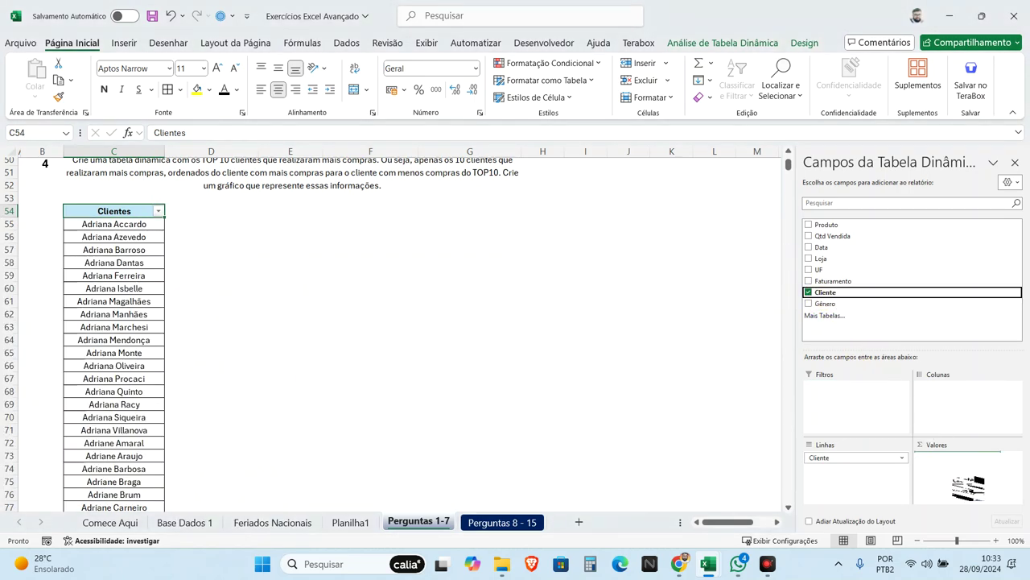
{"action": "left_click_drag", "start_coordinate": [958, 483], "coordinate": [947, 462]}
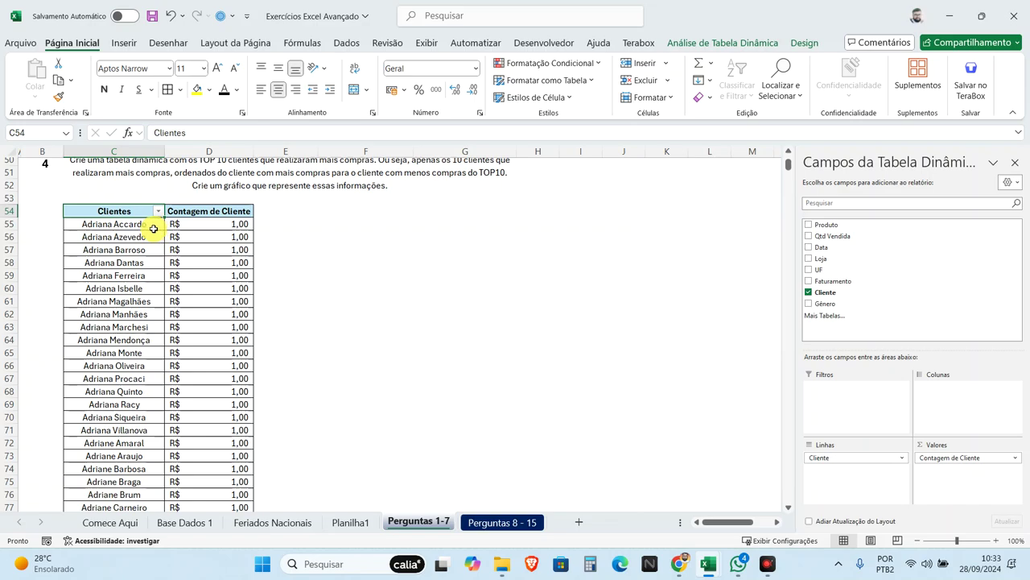
{"action": "left_click", "coordinate": [185, 522]}
Step: Browse the Base Dados 1 sales rows, client names in column G and the PROCV UF formula
{"action": "left_click", "coordinate": [14, 318]}
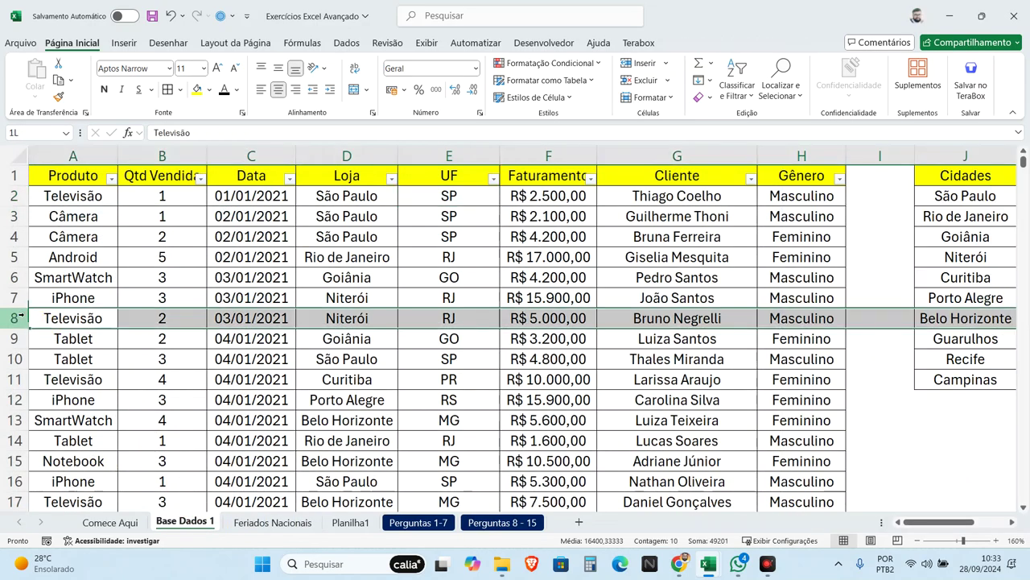
{"action": "left_click_drag", "start_coordinate": [21, 321], "coordinate": [21, 259]}
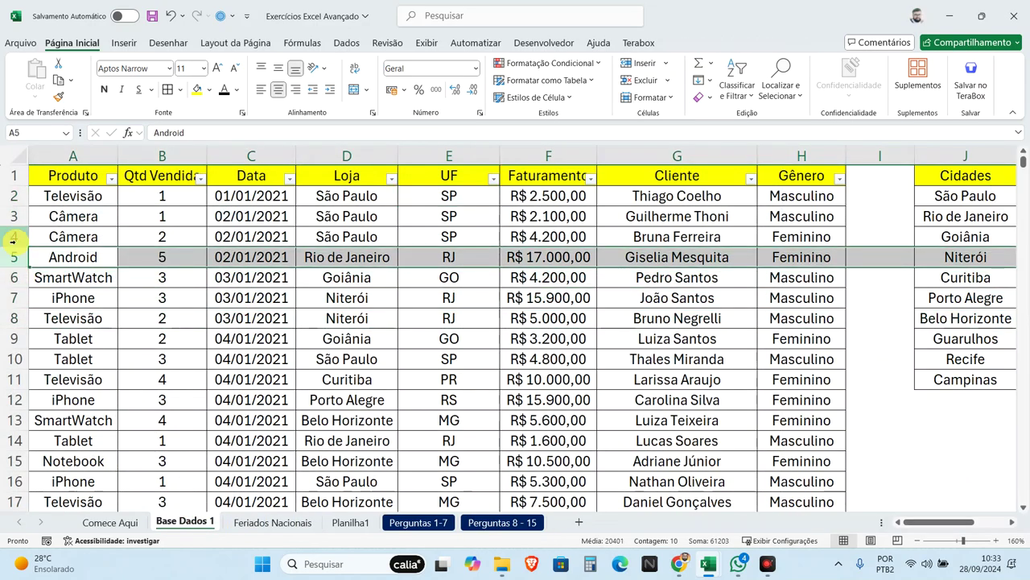
{"action": "key", "text": "Up"}
{"action": "key", "text": "Up"}
{"action": "key", "text": "Up"}
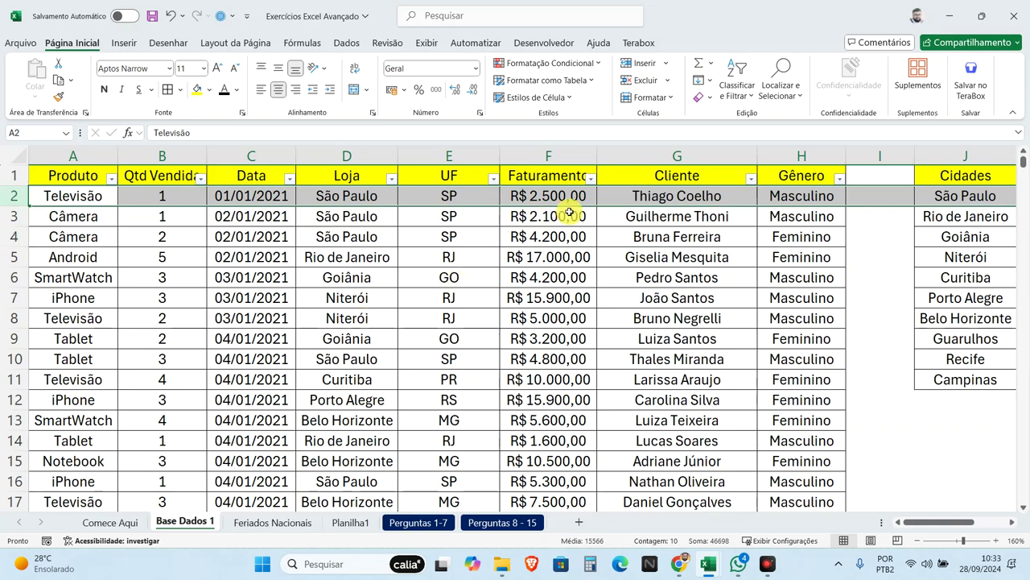
{"action": "left_click", "coordinate": [653, 212]}
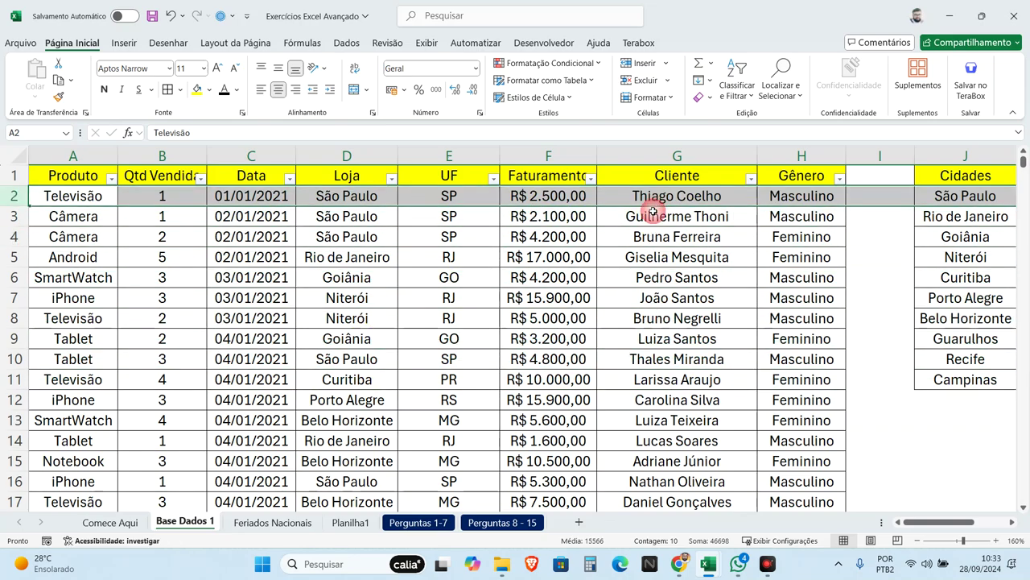
{"action": "scroll", "coordinate": [677, 322], "scroll_direction": "down", "scroll_amount": 1}
{"action": "left_click", "coordinate": [628, 322]}
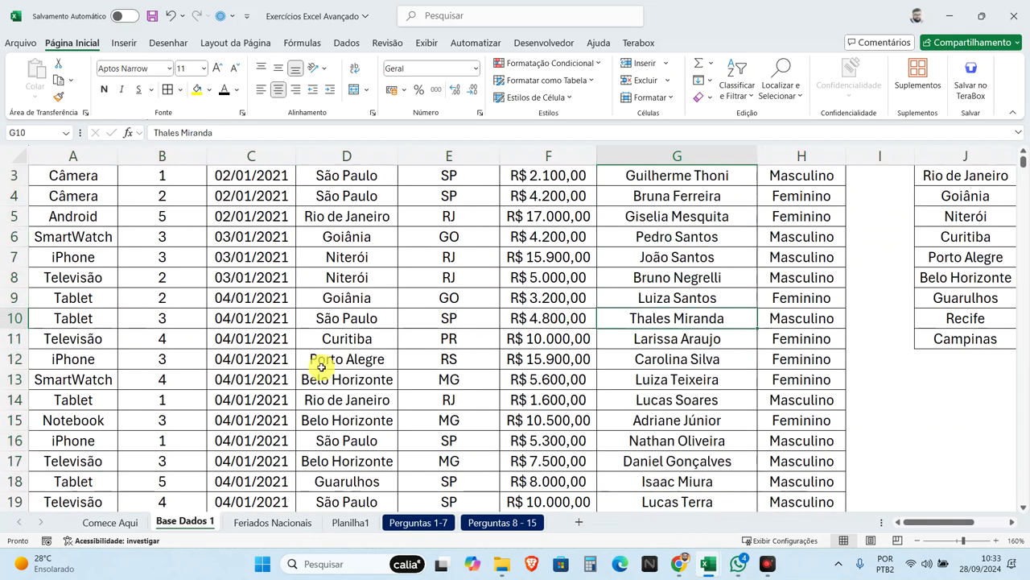
{"action": "scroll", "coordinate": [322, 367], "scroll_direction": "up", "scroll_amount": 1}
{"action": "left_click_drag", "start_coordinate": [341, 298], "coordinate": [350, 322]}
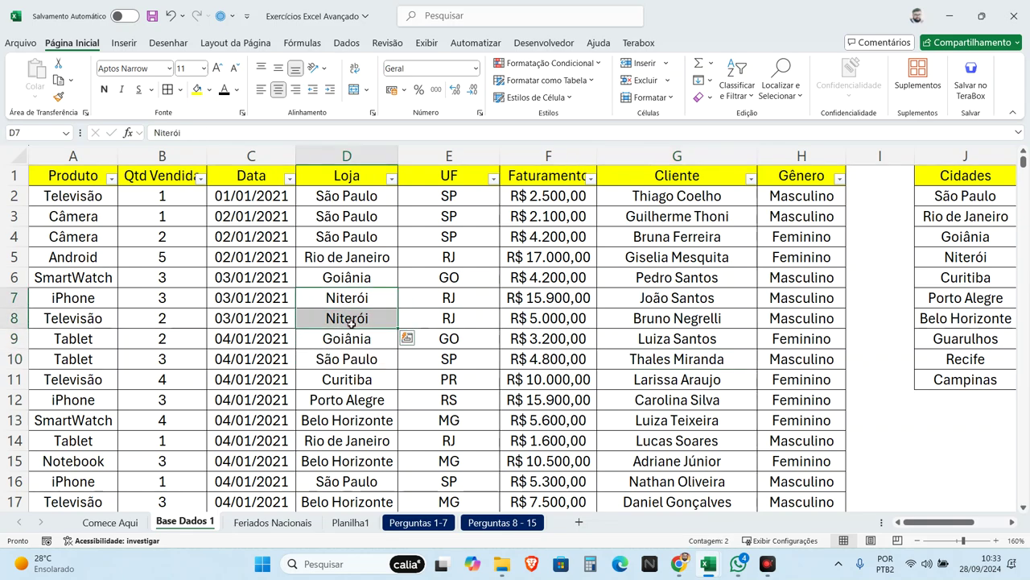
{"action": "left_click_drag", "start_coordinate": [471, 297], "coordinate": [472, 319]}
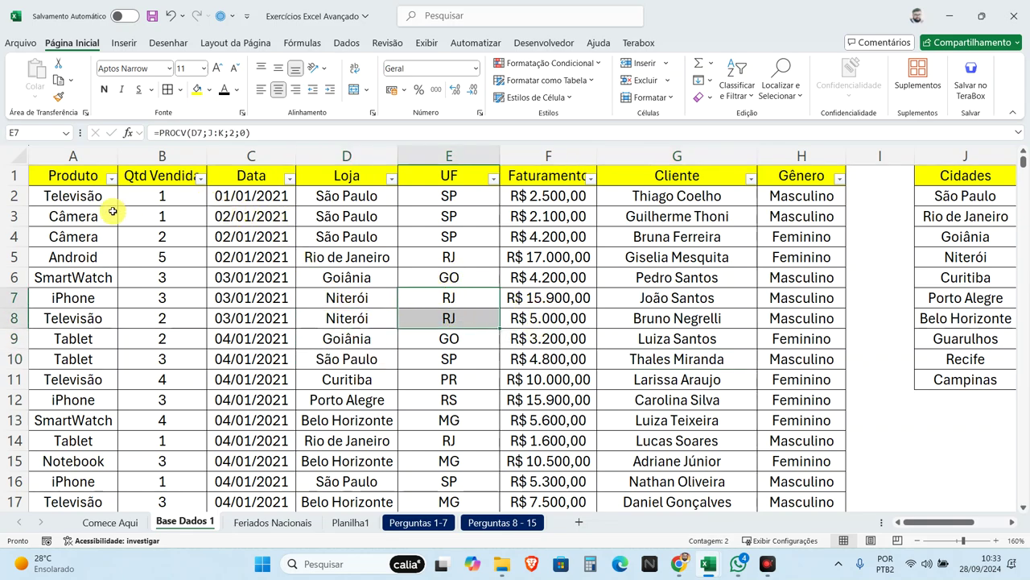
Step: Filter the Clientes pivot to the 10 Primeiros clients by Contagem de Cliente
{"action": "left_click", "coordinate": [398, 522]}
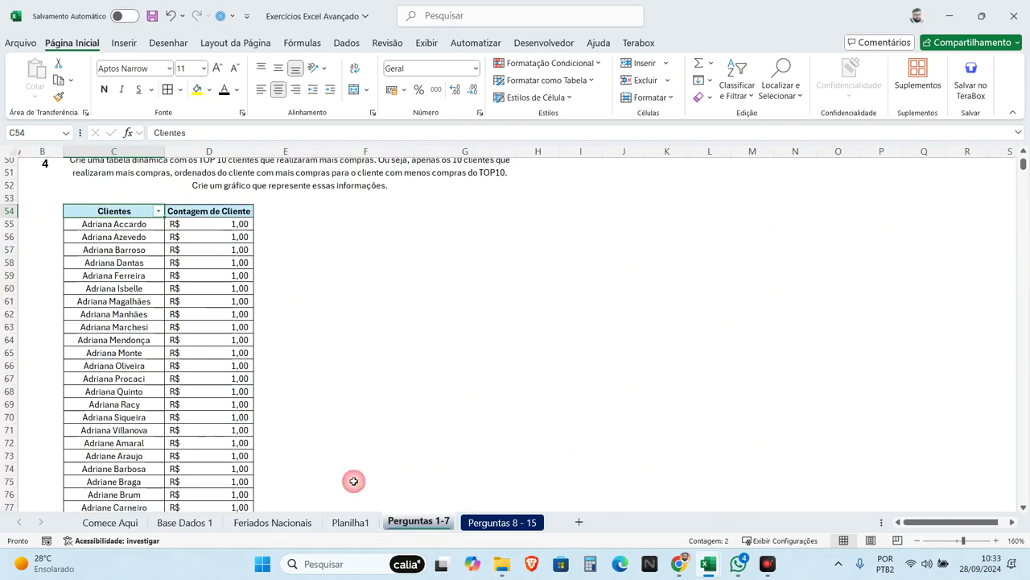
{"action": "left_click", "coordinate": [157, 207]}
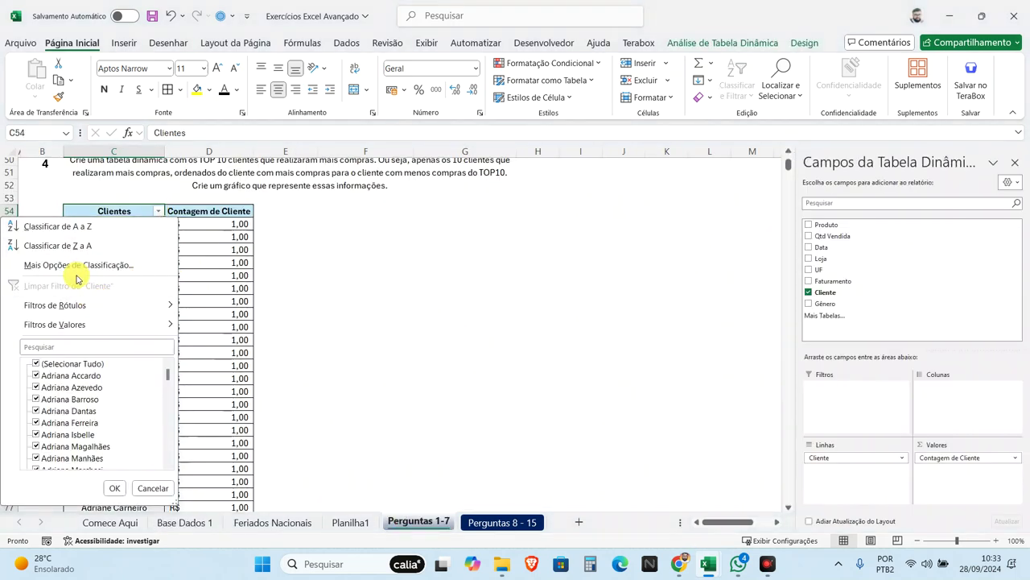
{"action": "left_click", "coordinate": [77, 264]}
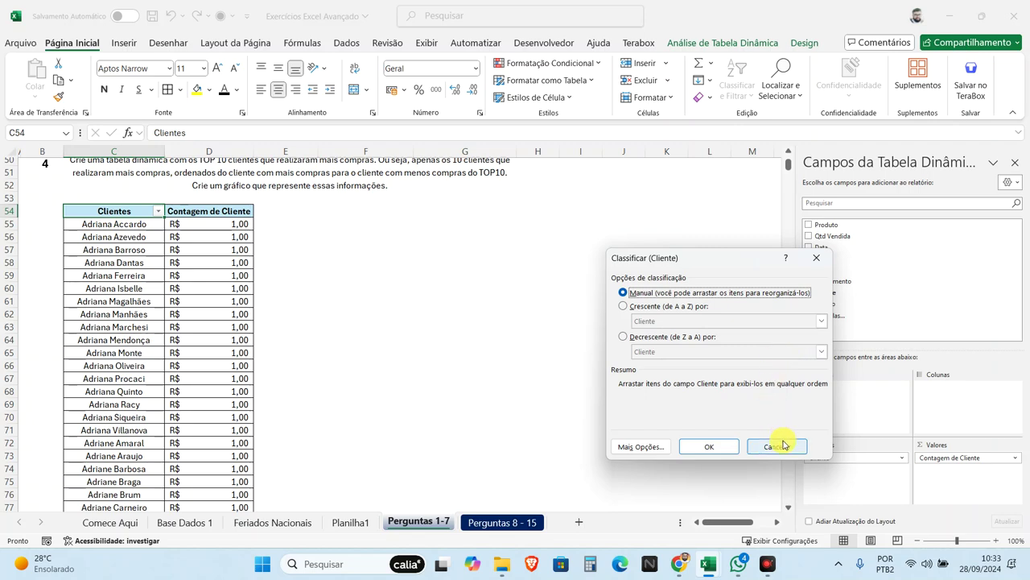
{"action": "left_click", "coordinate": [776, 442]}
{"action": "left_click", "coordinate": [159, 212]}
{"action": "mouse_move", "coordinate": [55, 324]}
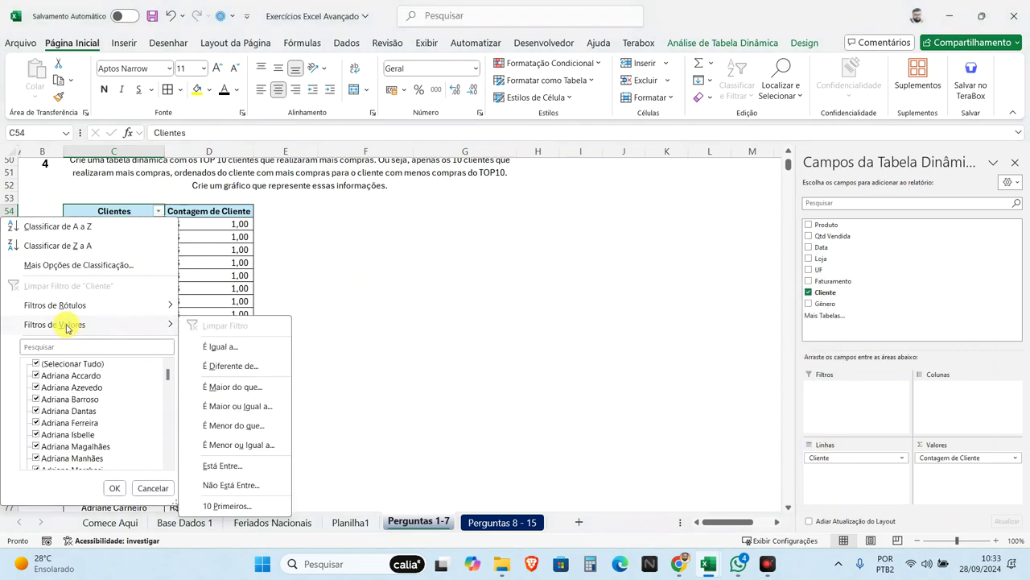
{"action": "left_click", "coordinate": [227, 504]}
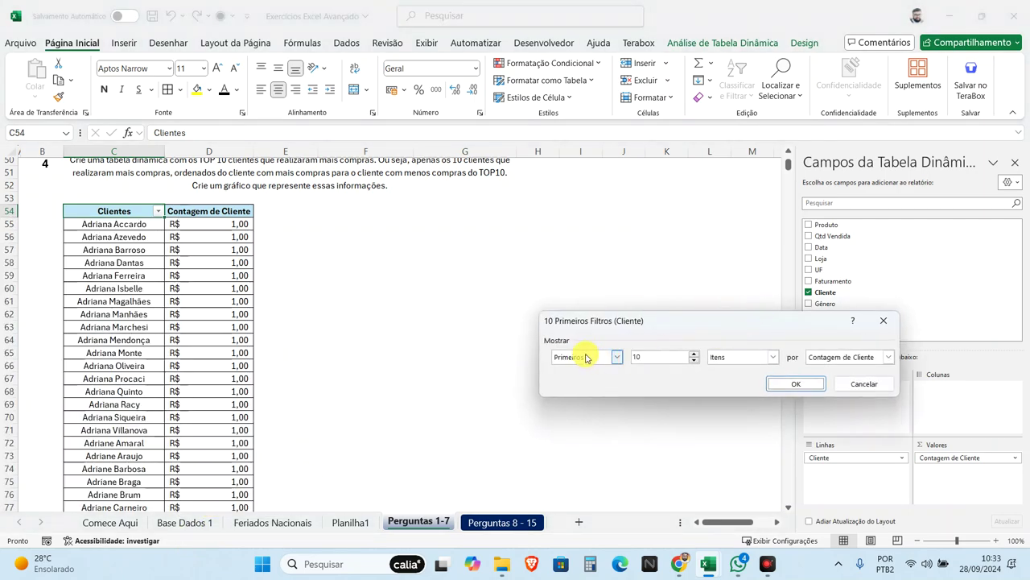
{"action": "left_click", "coordinate": [853, 359]}
{"action": "left_click", "coordinate": [851, 405]}
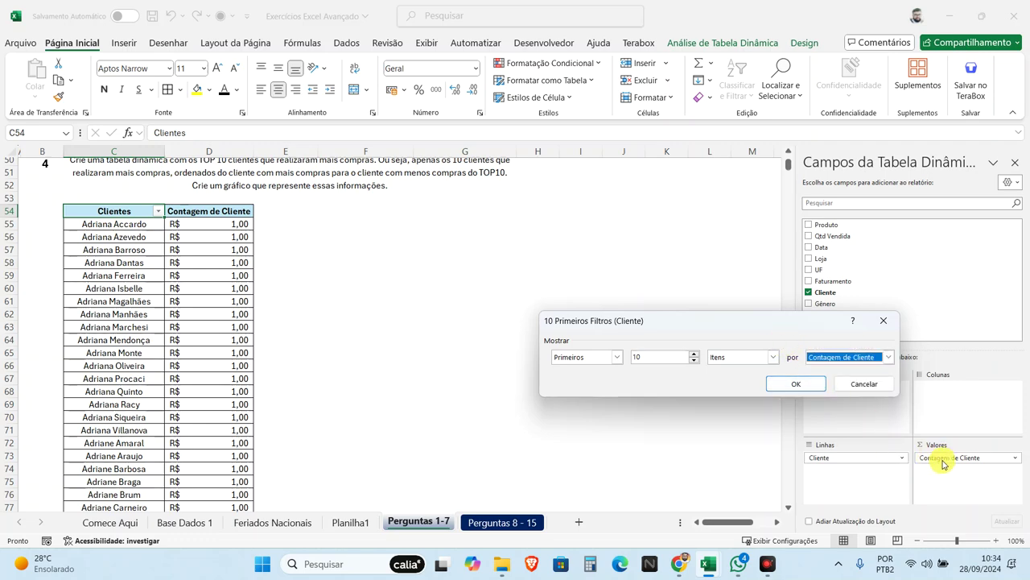
{"action": "left_click", "coordinate": [813, 383]}
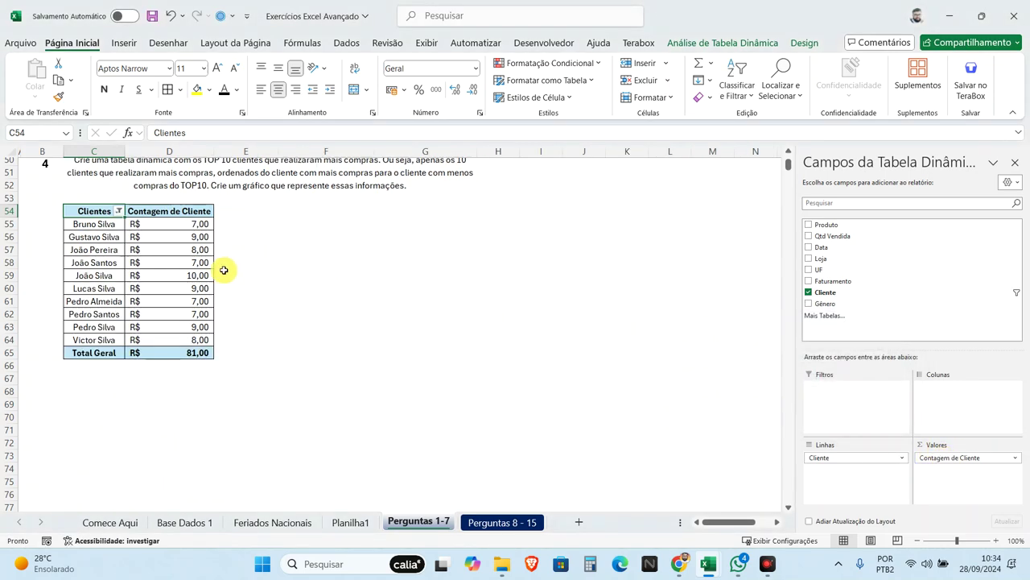
Step: Disable the pivot's grand totals (Totais Gerais) for rows and columns
{"action": "left_click_drag", "start_coordinate": [102, 223], "coordinate": [202, 341]}
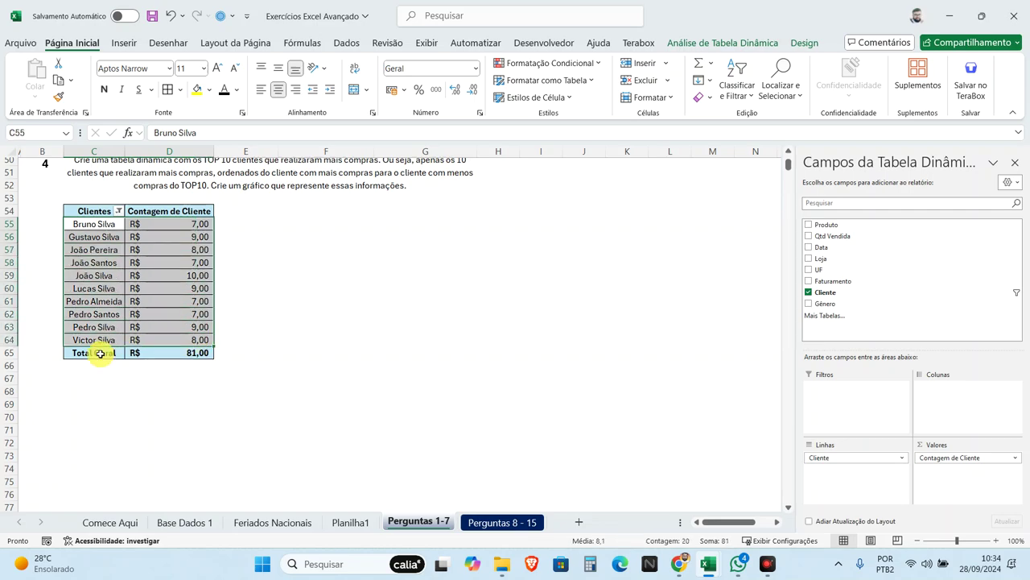
{"action": "left_click", "coordinate": [737, 47]}
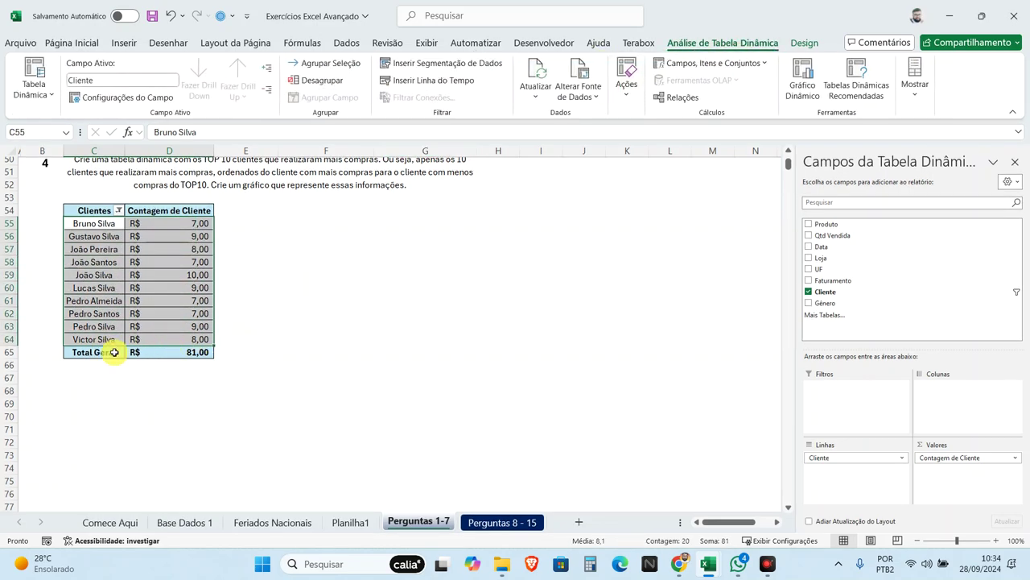
{"action": "left_click", "coordinate": [804, 42]}
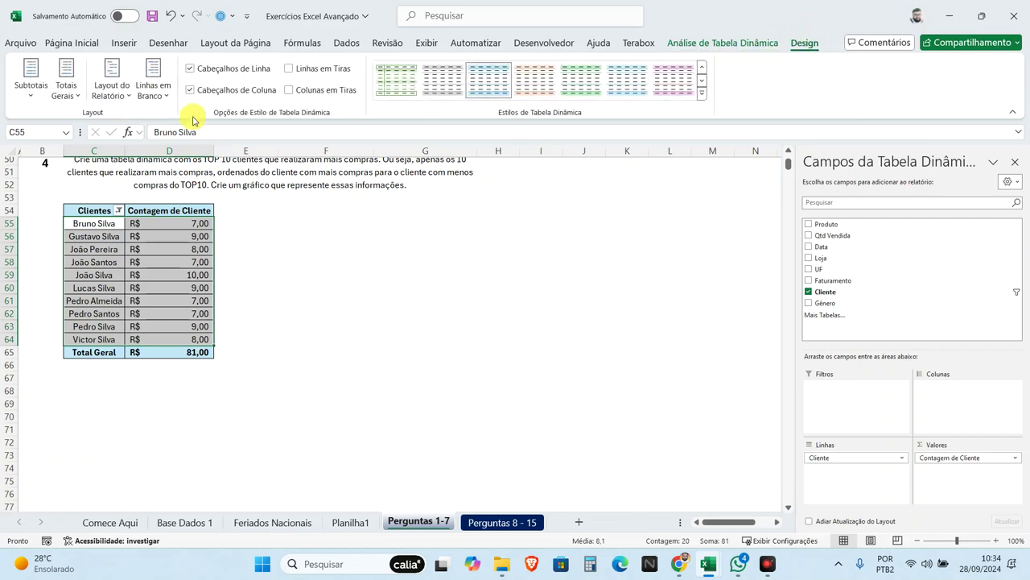
{"action": "left_click", "coordinate": [67, 85]}
{"action": "left_click", "coordinate": [101, 125]}
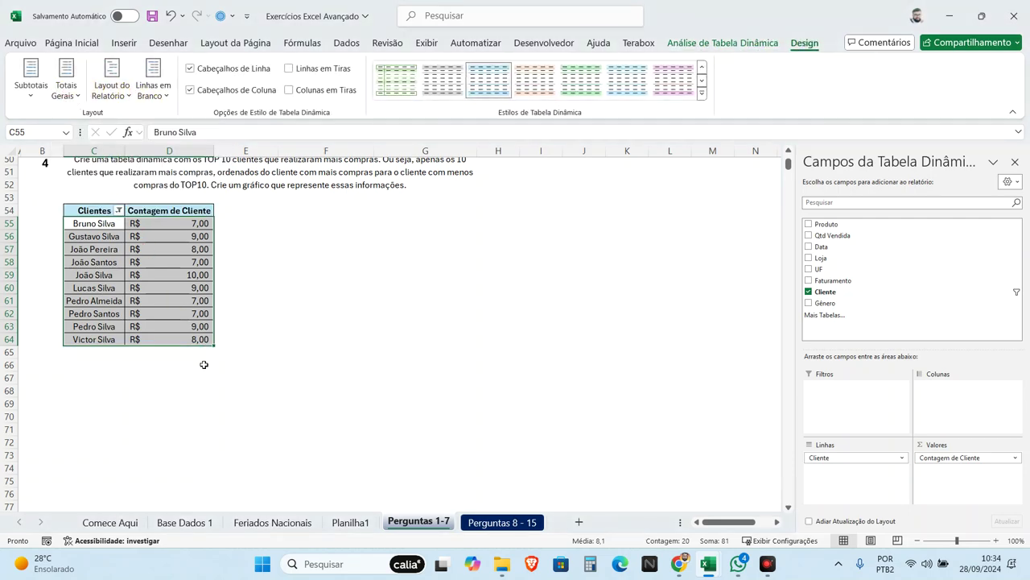
Step: Sort the Clientes pivot descending by Contagem de Cliente
{"action": "left_click", "coordinate": [114, 211]}
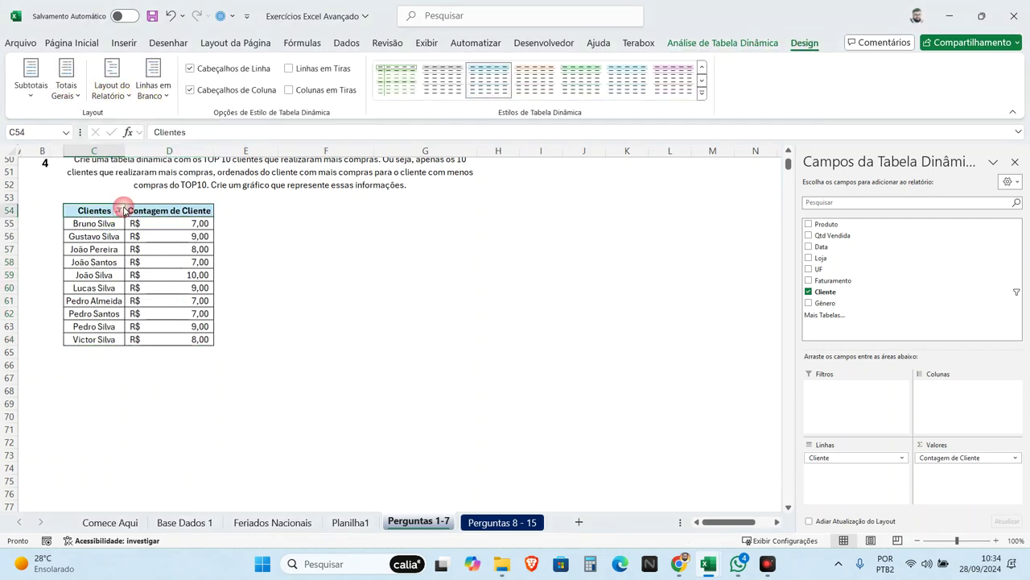
{"action": "left_click", "coordinate": [118, 210]}
{"action": "left_click", "coordinate": [165, 220]}
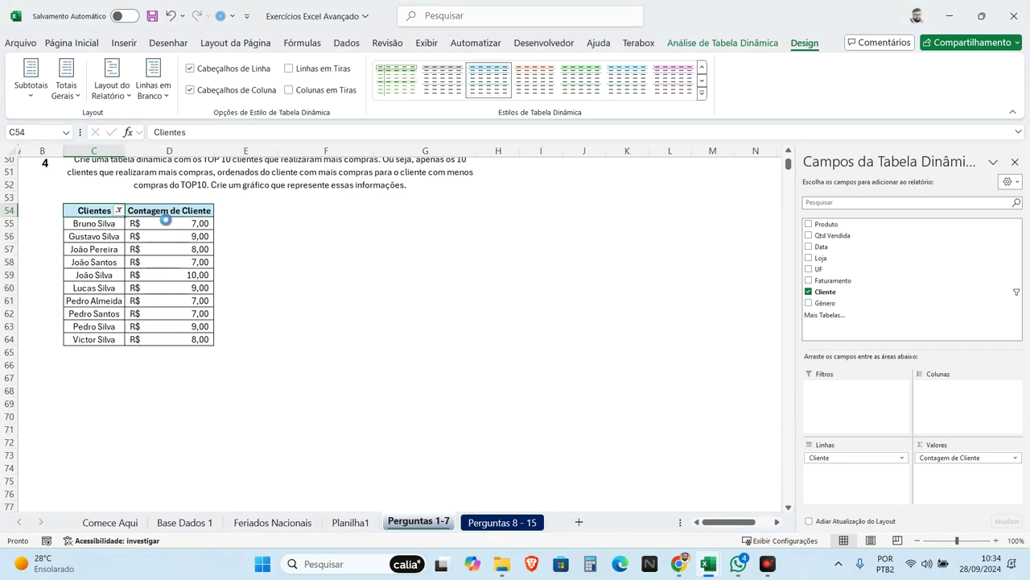
{"action": "left_click", "coordinate": [118, 211]}
{"action": "mouse_move", "coordinate": [55, 324]}
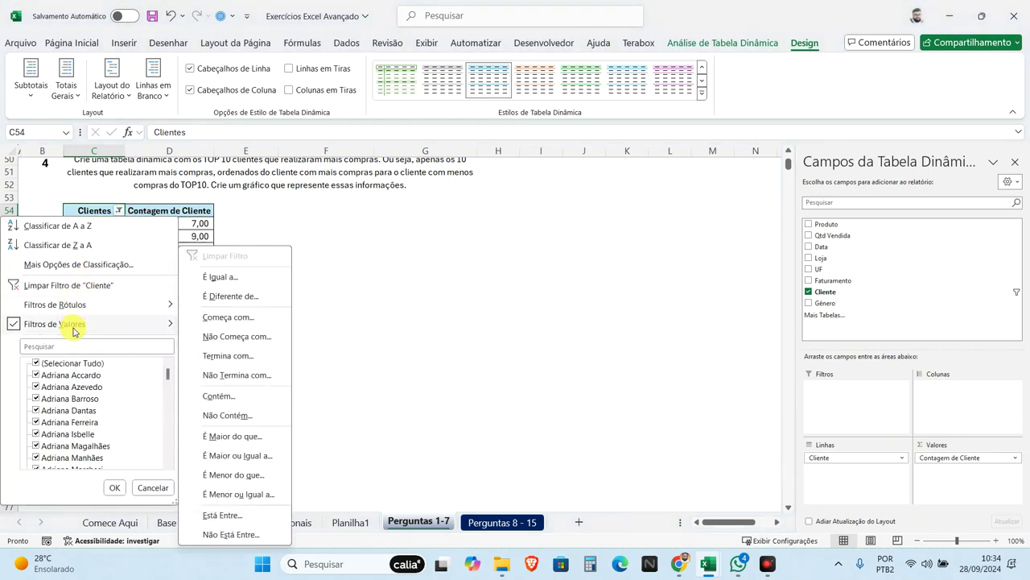
{"action": "left_click", "coordinate": [77, 265]}
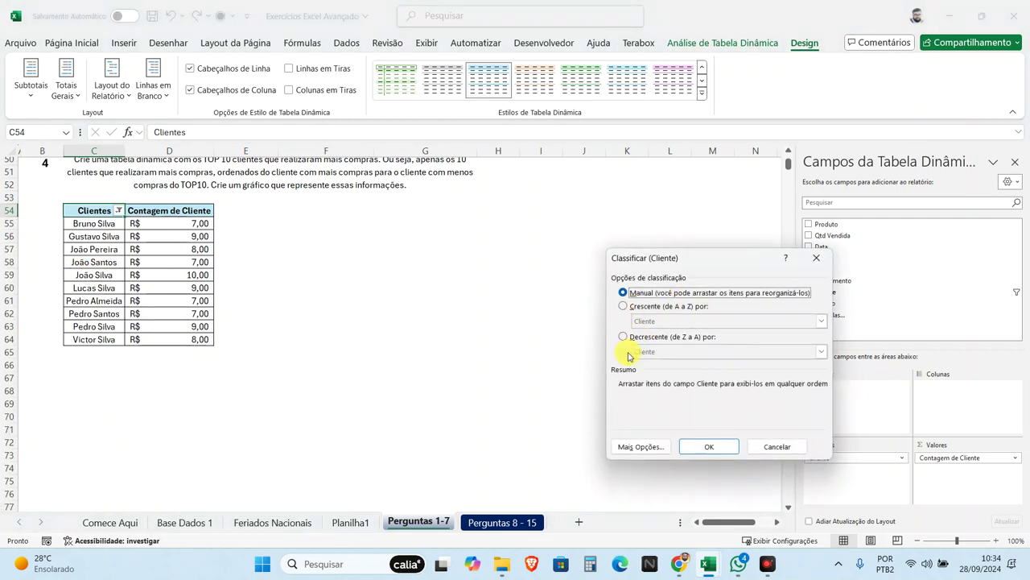
{"action": "left_click", "coordinate": [632, 336]}
{"action": "left_click", "coordinate": [821, 351]}
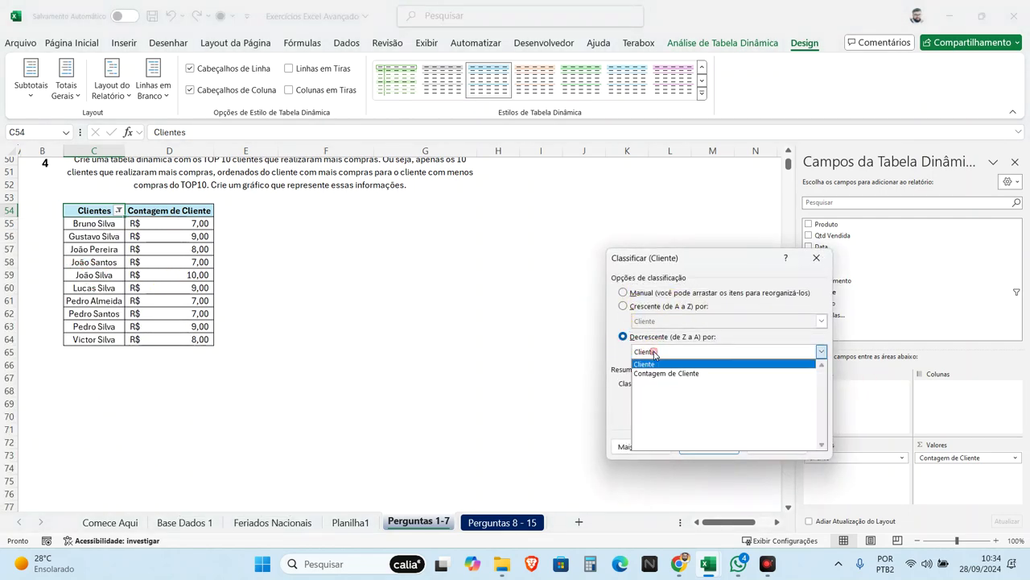
{"action": "left_click", "coordinate": [680, 371]}
{"action": "left_click", "coordinate": [709, 446]}
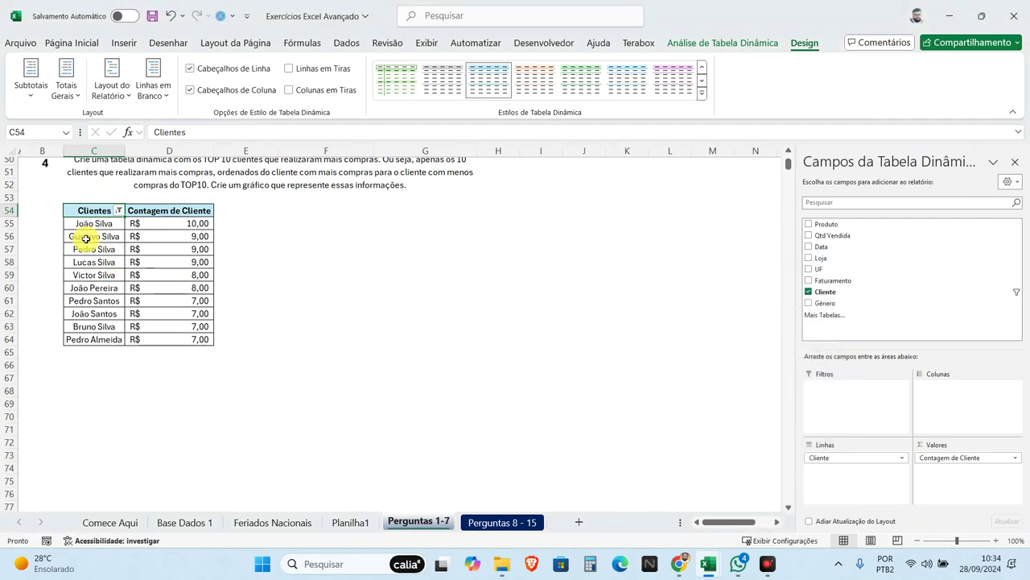
Step: Format the counts as Número with no decimal places and select the table C54:D64
{"action": "mouse_move", "coordinate": [91, 211]}
{"action": "left_mouse_down"}
{"action": "mouse_move", "coordinate": [148, 243]}
{"action": "mouse_move", "coordinate": [153, 336]}
{"action": "left_mouse_up"}
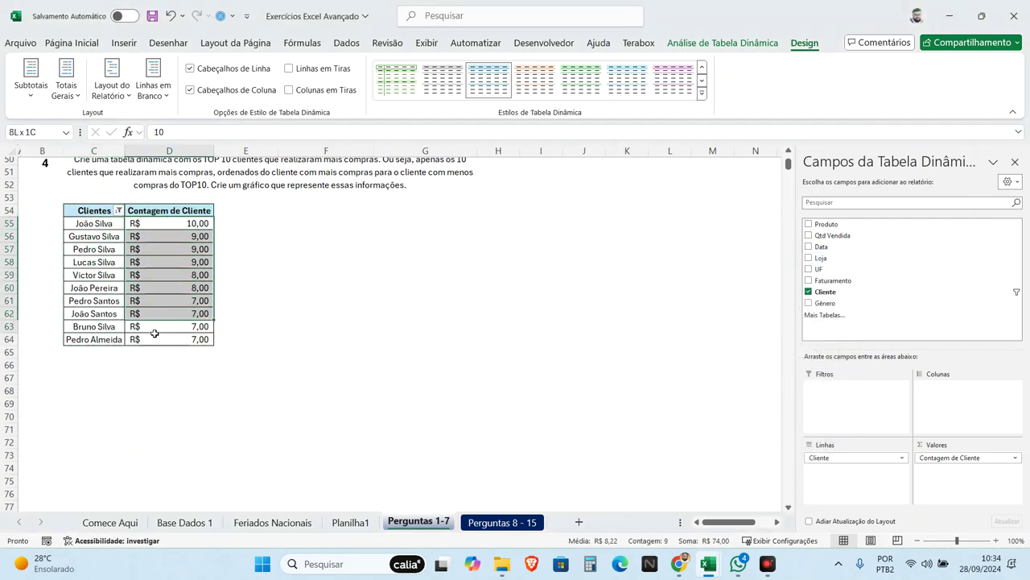
{"action": "left_click", "coordinate": [80, 42]}
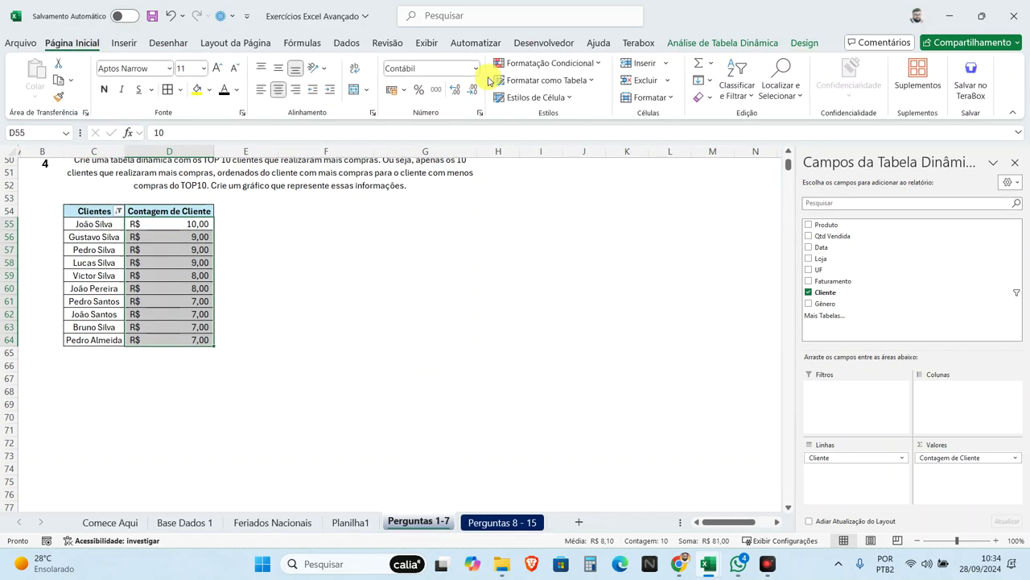
{"action": "left_click", "coordinate": [475, 74]}
{"action": "left_click", "coordinate": [459, 133]}
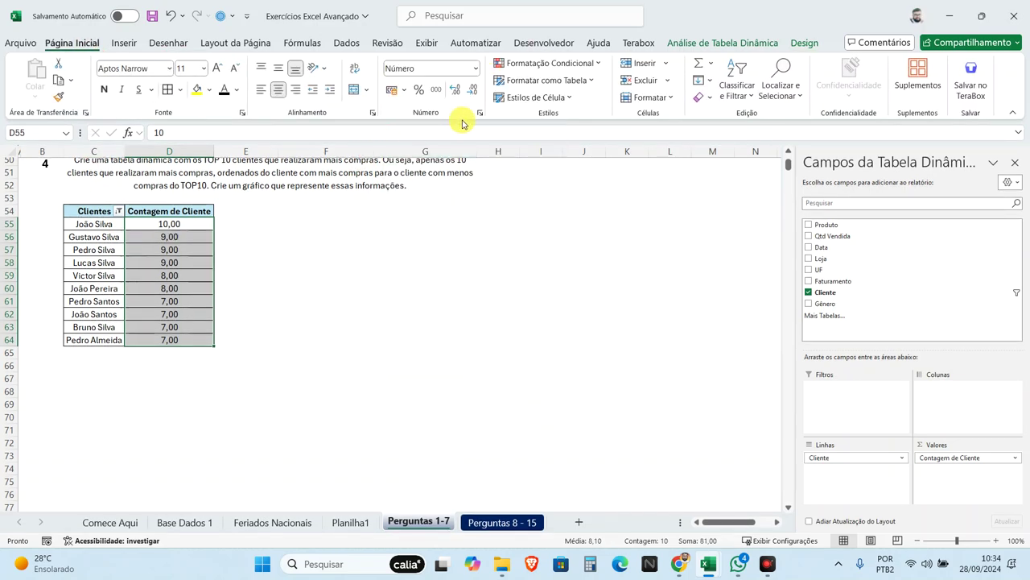
{"action": "left_click", "coordinate": [472, 92]}
{"action": "left_click", "coordinate": [472, 92]}
{"action": "left_click", "coordinate": [203, 256]}
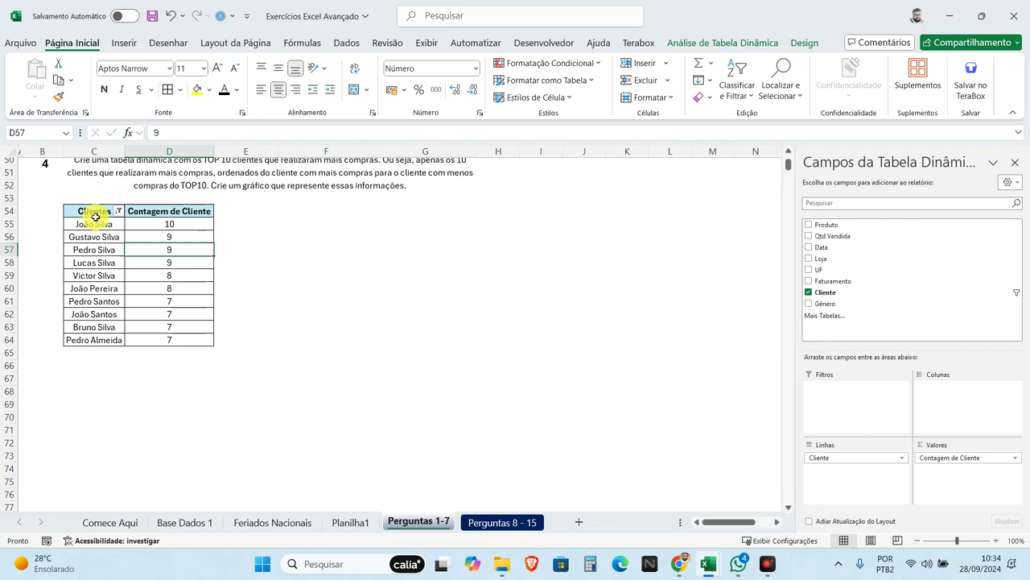
{"action": "left_click_drag", "start_coordinate": [95, 217], "coordinate": [189, 348]}
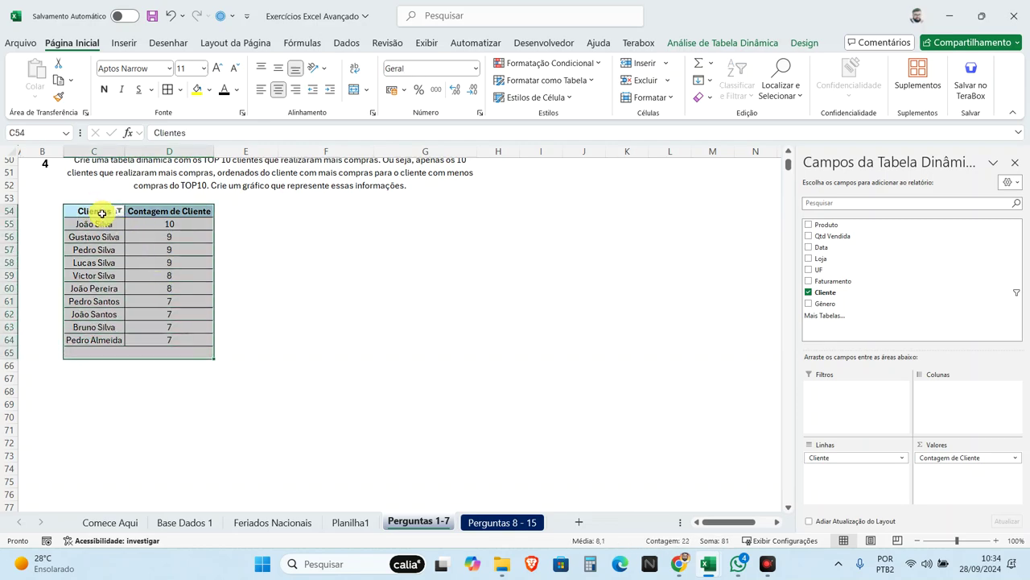
{"action": "left_click_drag", "start_coordinate": [102, 213], "coordinate": [170, 338]}
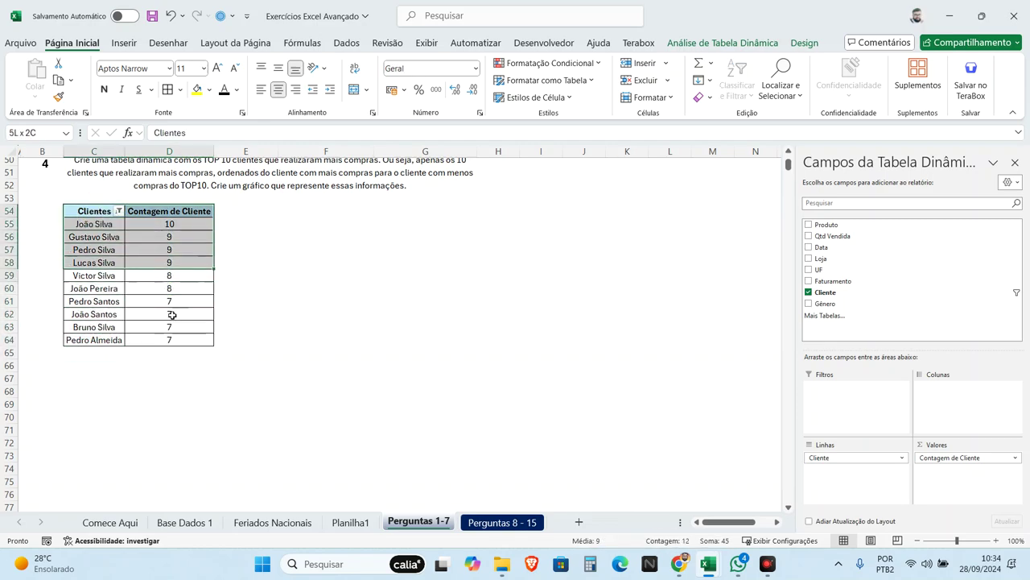
Step: Insert a Barras Agrupadas pivot chart and move it up beside the client table
{"action": "left_click", "coordinate": [124, 43]}
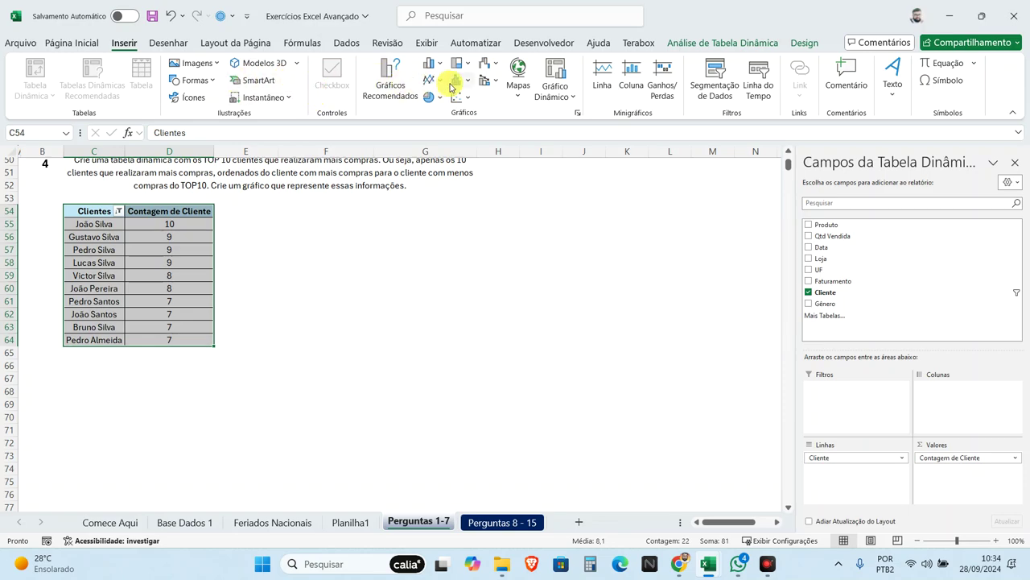
{"action": "left_click", "coordinate": [392, 77]}
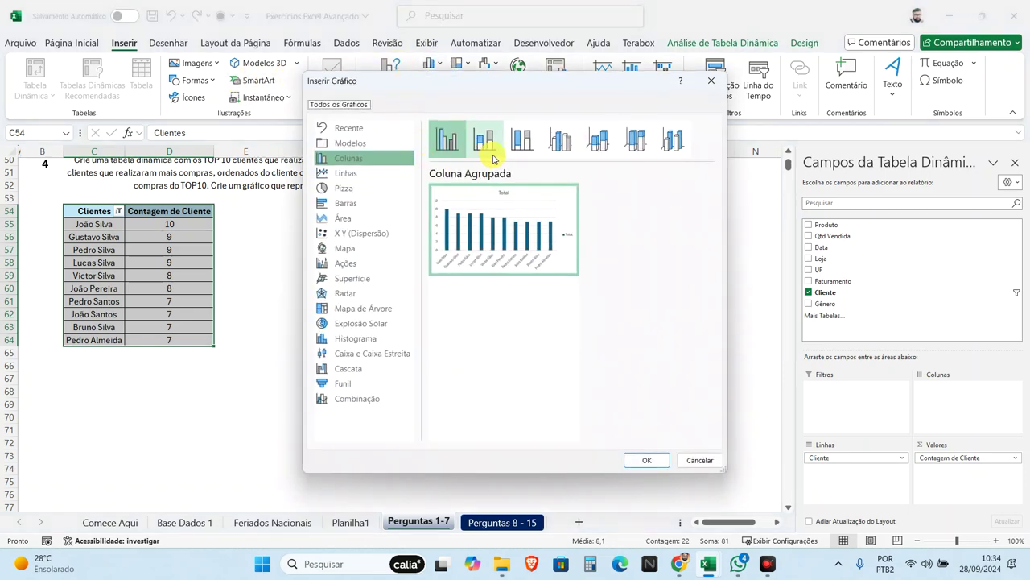
{"action": "left_click", "coordinate": [350, 203]}
{"action": "mouse_move", "coordinate": [504, 230]}
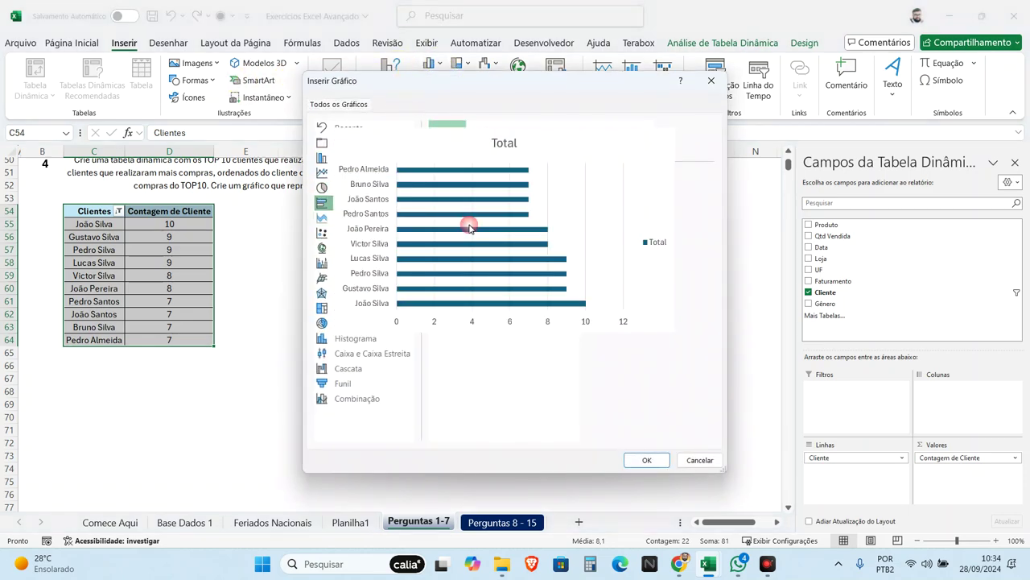
{"action": "left_click", "coordinate": [641, 462]}
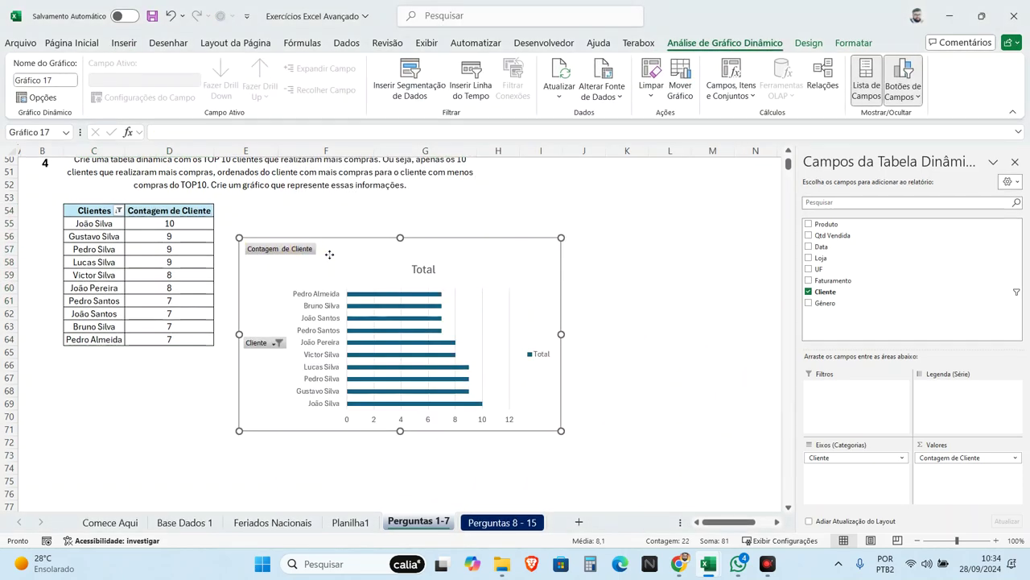
{"action": "left_click_drag", "start_coordinate": [330, 254], "coordinate": [322, 219]}
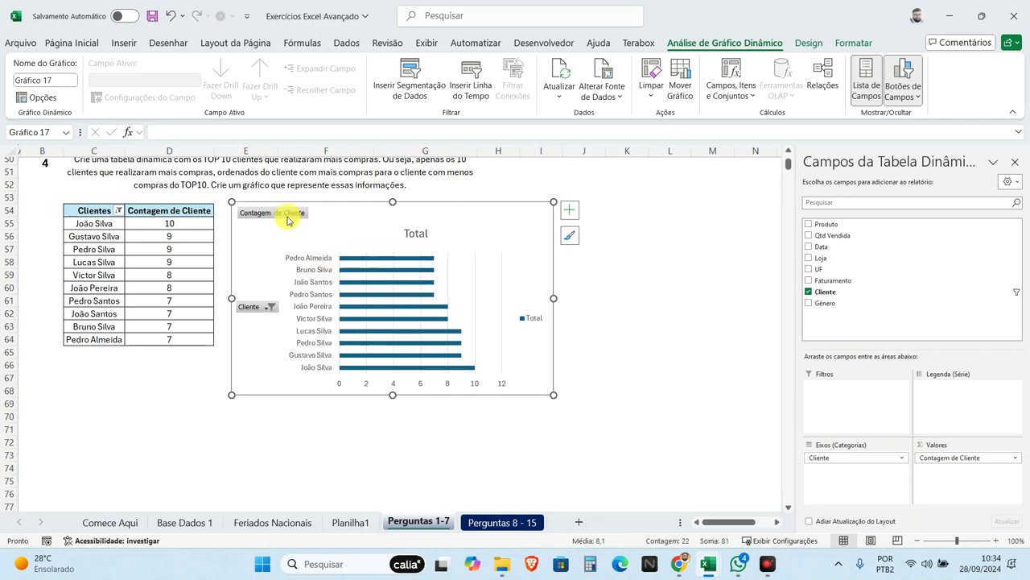
Step: Hide all field buttons on the chart and delete its legend and horizontal value axis
{"action": "right_click", "coordinate": [287, 220]}
{"action": "left_click", "coordinate": [347, 371]}
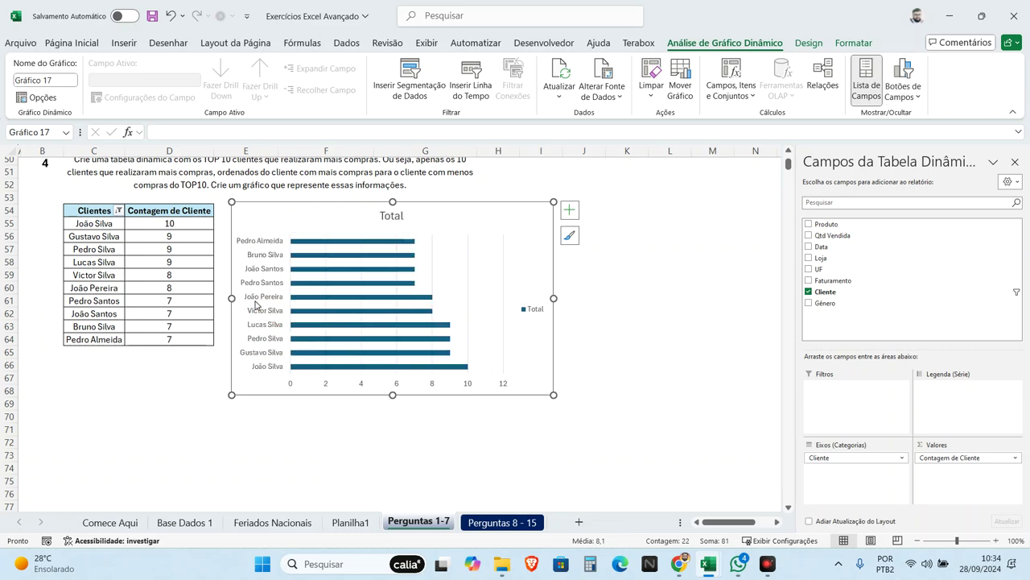
{"action": "right_click", "coordinate": [530, 309]}
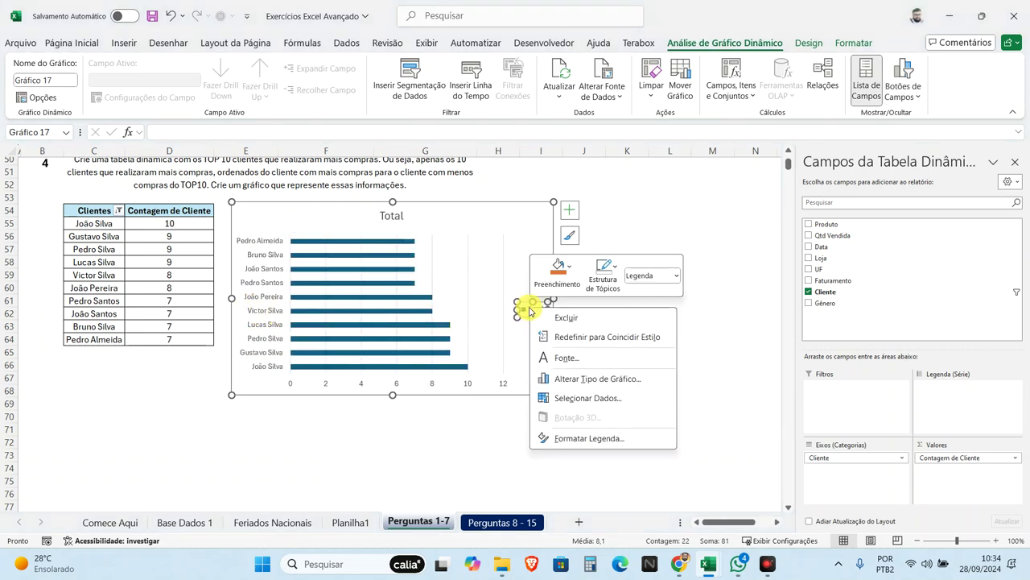
{"action": "left_click", "coordinate": [555, 317]}
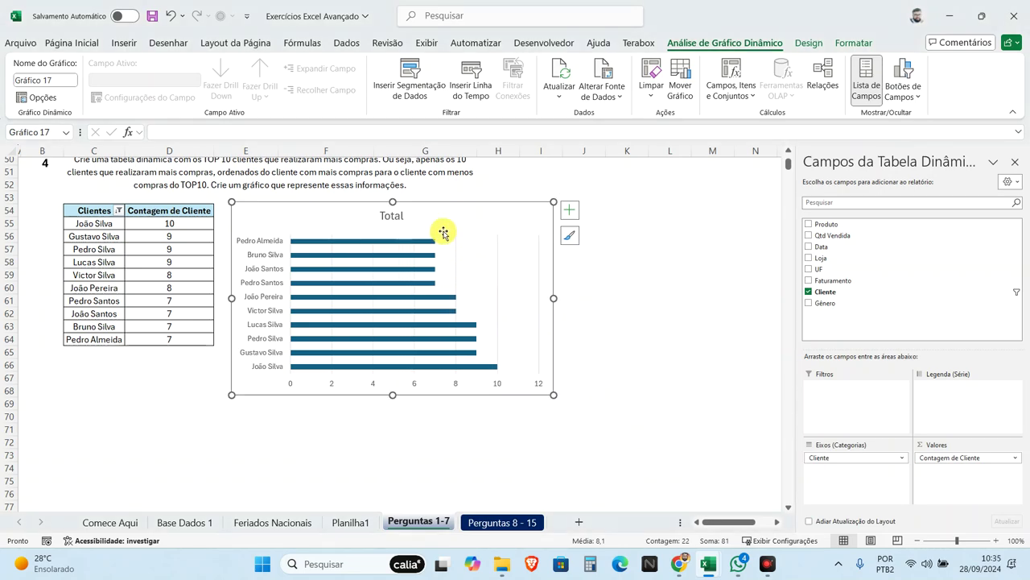
{"action": "left_click", "coordinate": [412, 385]}
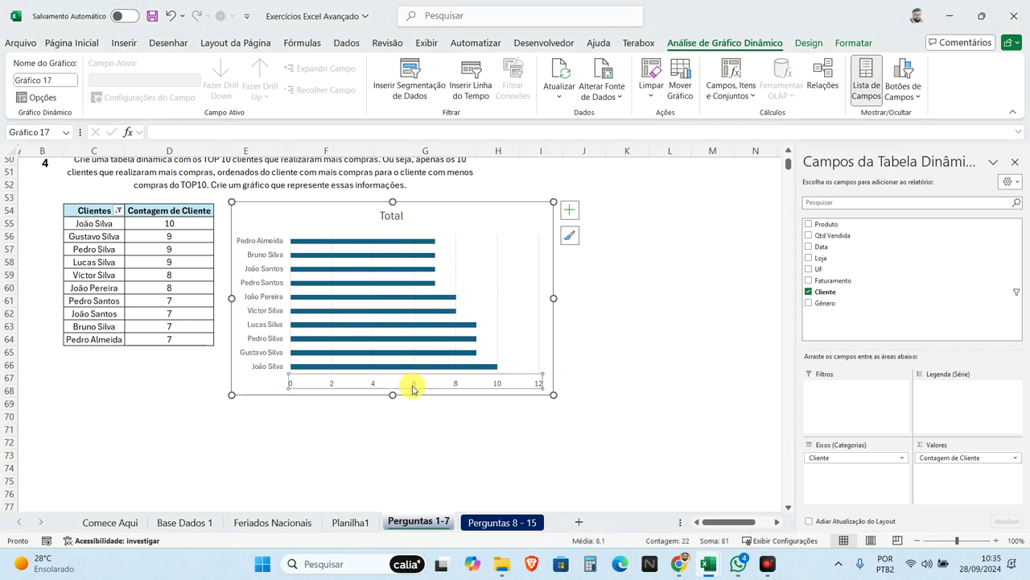
{"action": "key", "text": "Delete"}
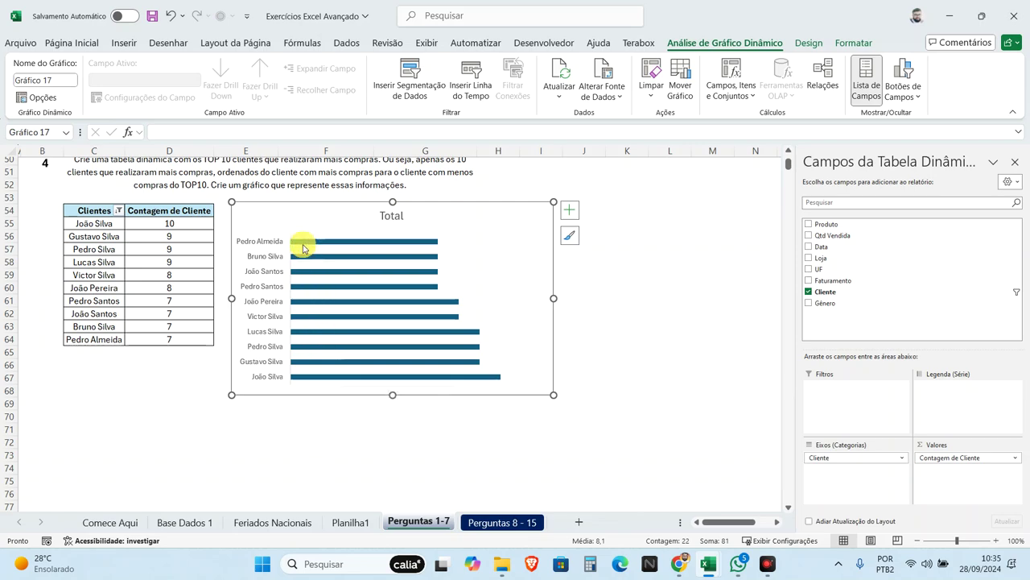
Step: Sort the client pivot Crescente by Contagem de Cliente, counts running from 7 up to 10
{"action": "left_click", "coordinate": [118, 211]}
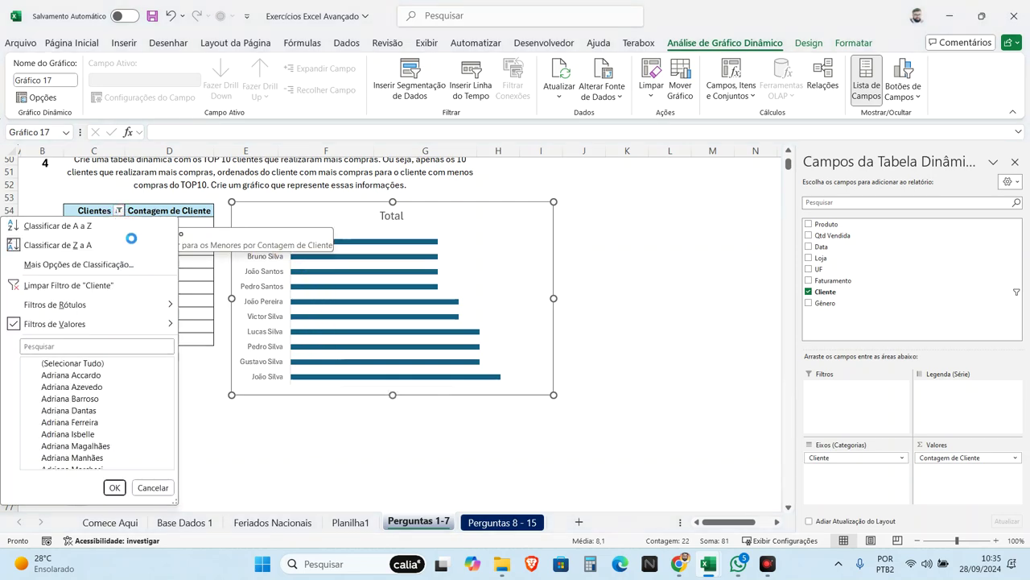
{"action": "left_click", "coordinate": [98, 265]}
{"action": "left_click", "coordinate": [668, 306]}
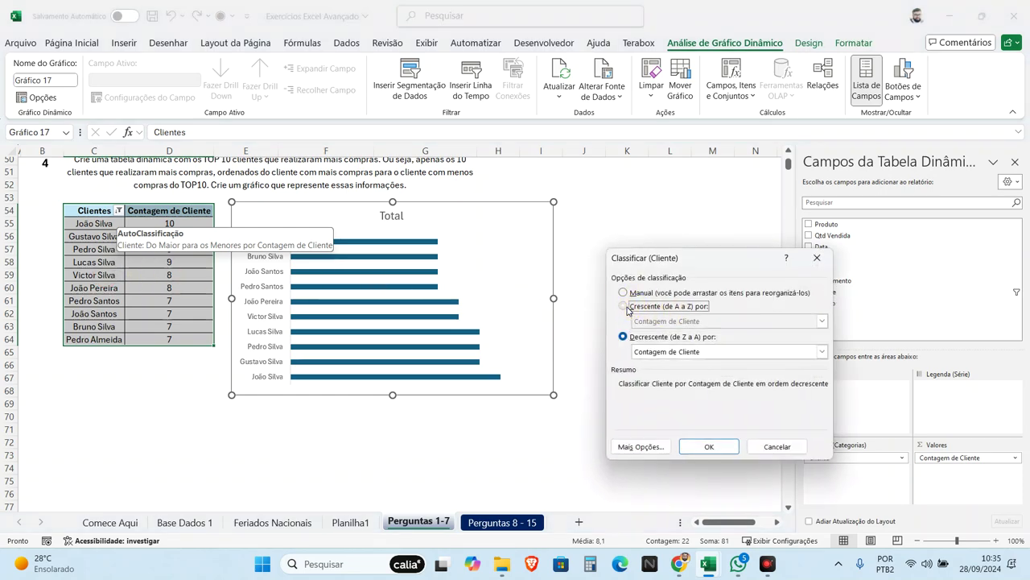
{"action": "left_click", "coordinate": [646, 321]}
{"action": "left_click", "coordinate": [652, 344]}
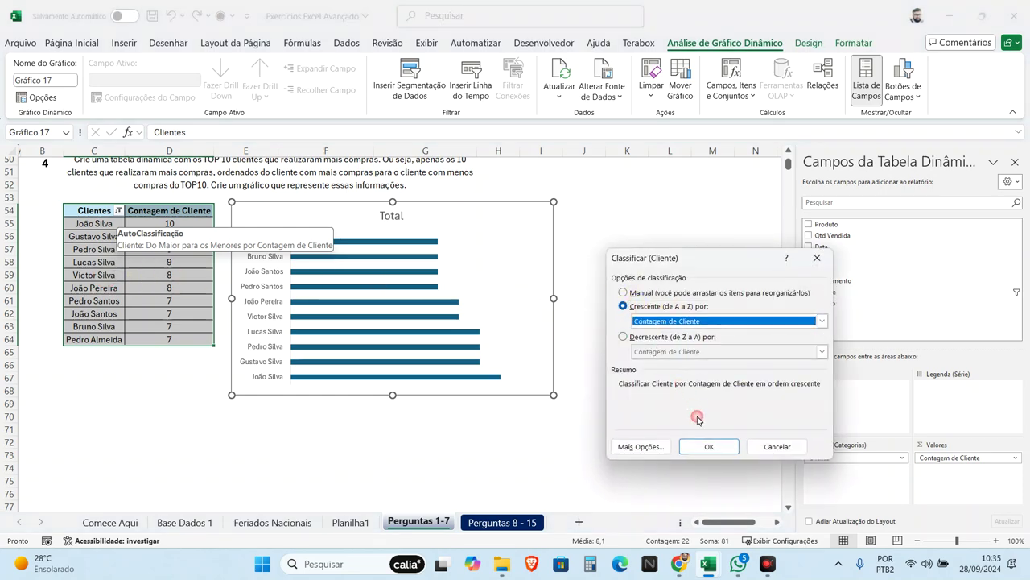
{"action": "left_click", "coordinate": [707, 445]}
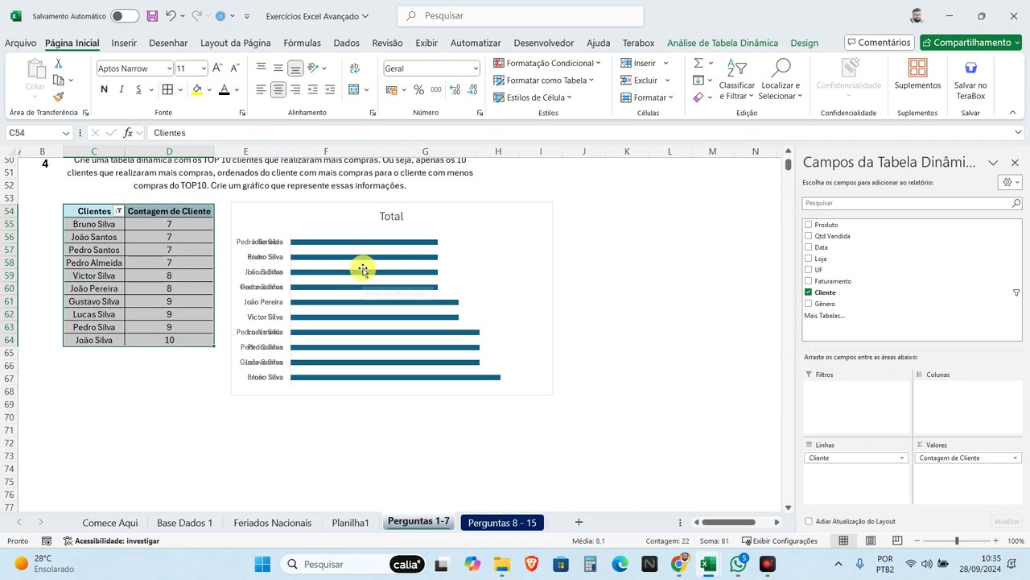
Step: Change the chart title from 'Total' to 'Top 10 Clientes' and make it bold
{"action": "double_click", "coordinate": [390, 218]}
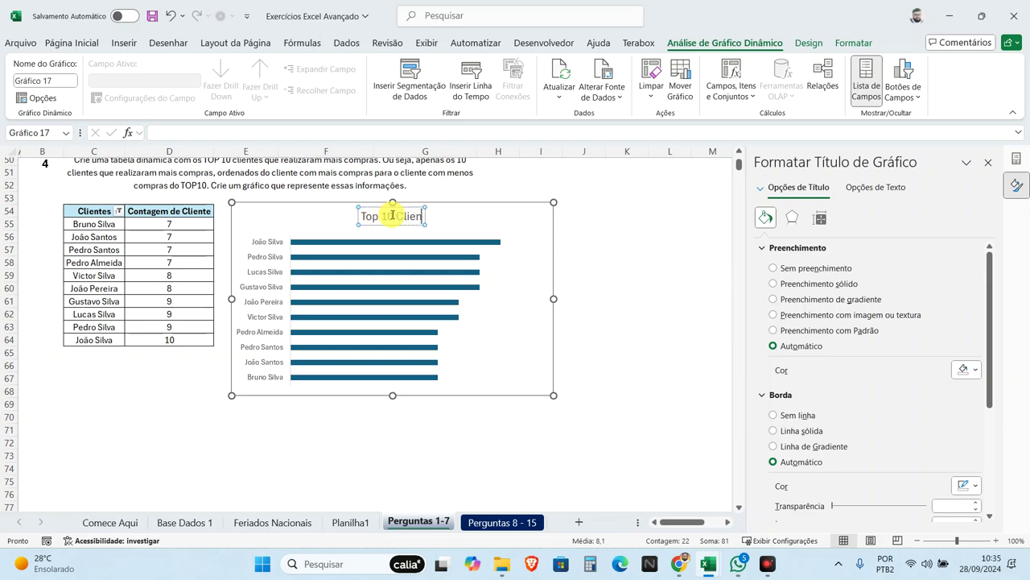
{"action": "key", "text": "Return"}
{"action": "key", "text": "BackSpace"}
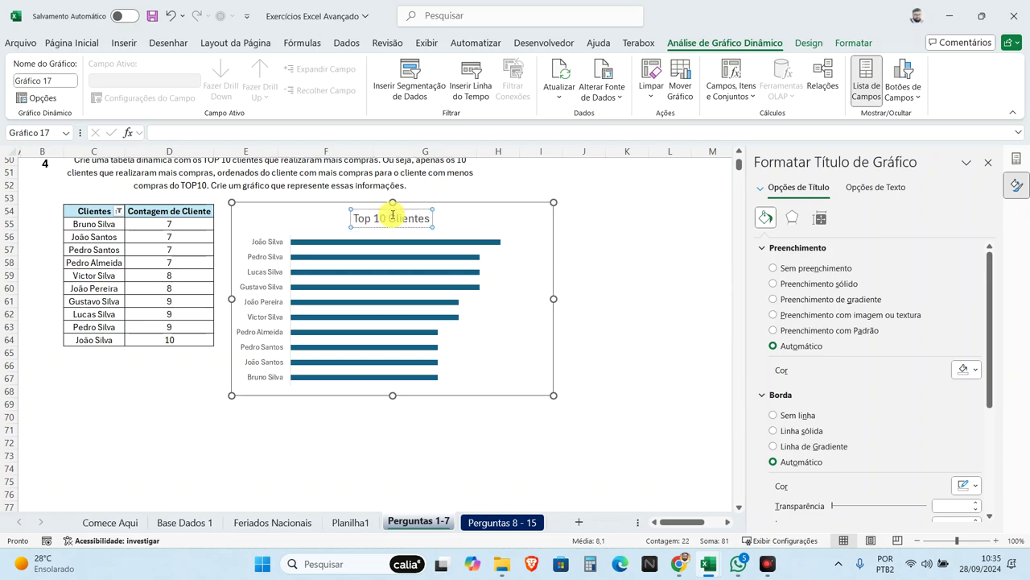
{"action": "left_click", "coordinate": [78, 43]}
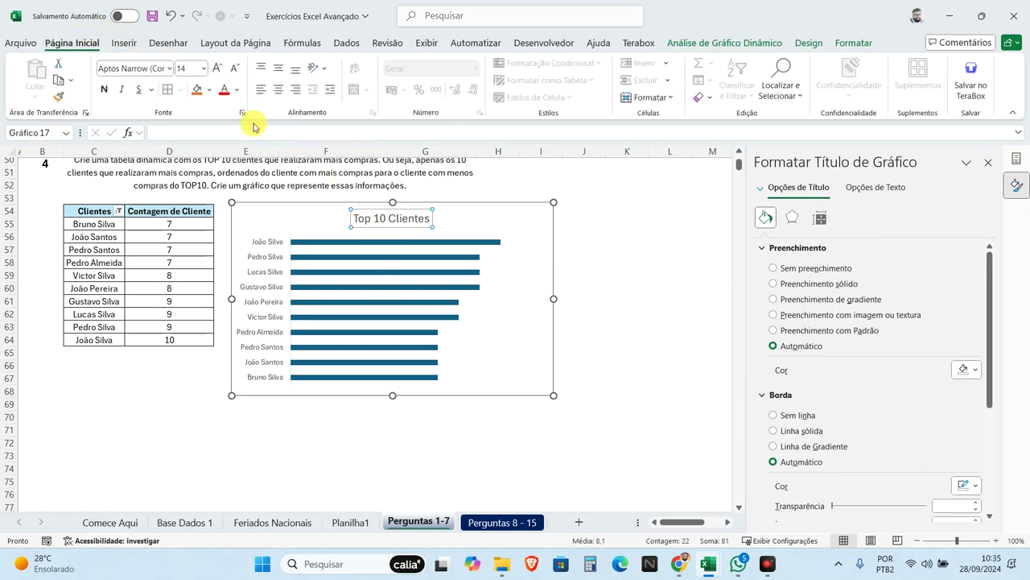
{"action": "key", "text": "ctrl+a"}
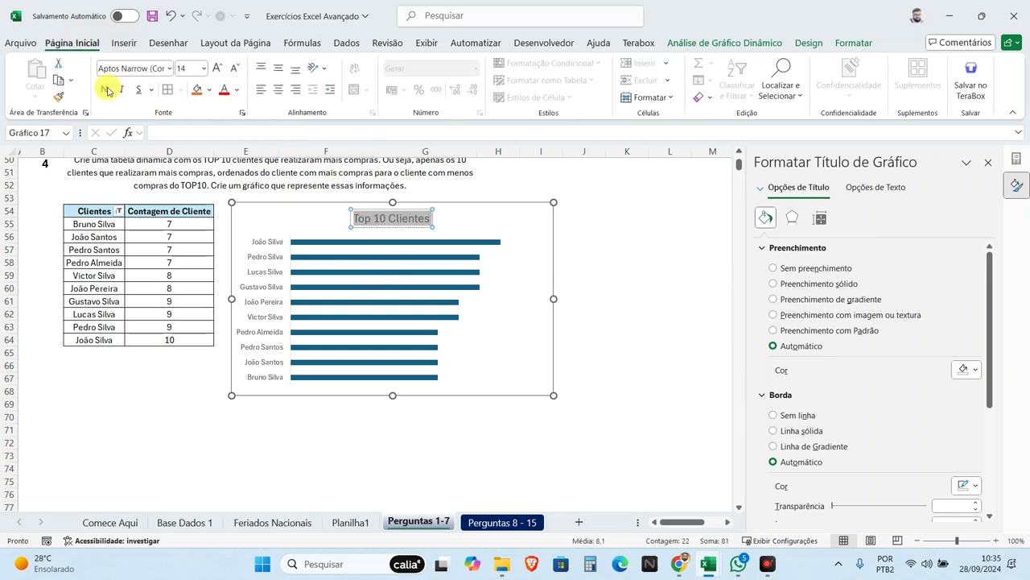
{"action": "left_click", "coordinate": [107, 91]}
{"action": "left_click", "coordinate": [282, 219]}
Step: Enlarge the client name axis labels to 12 pt
{"action": "left_click", "coordinate": [272, 251]}
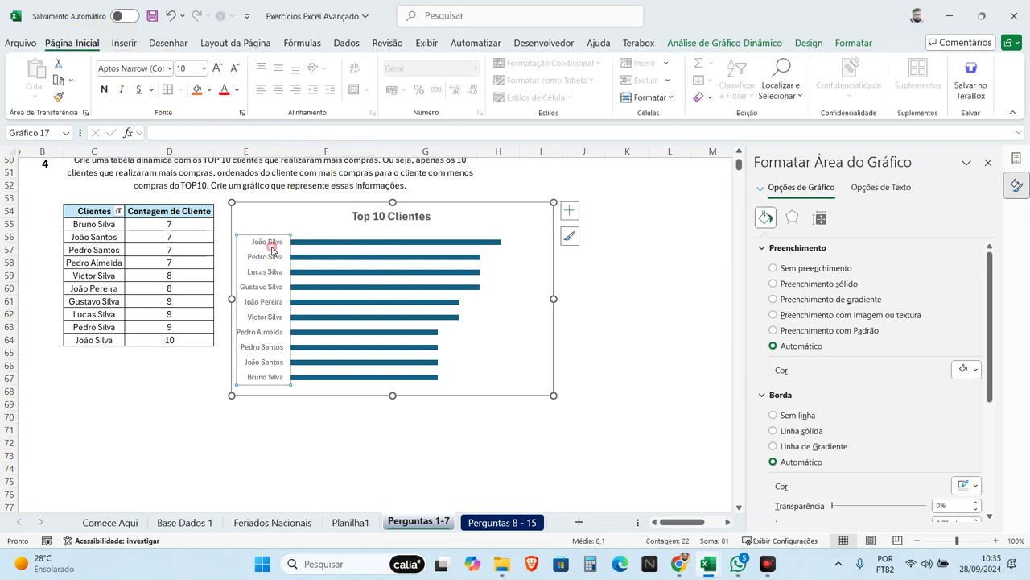
{"action": "left_click", "coordinate": [219, 69]}
{"action": "left_click", "coordinate": [219, 69]}
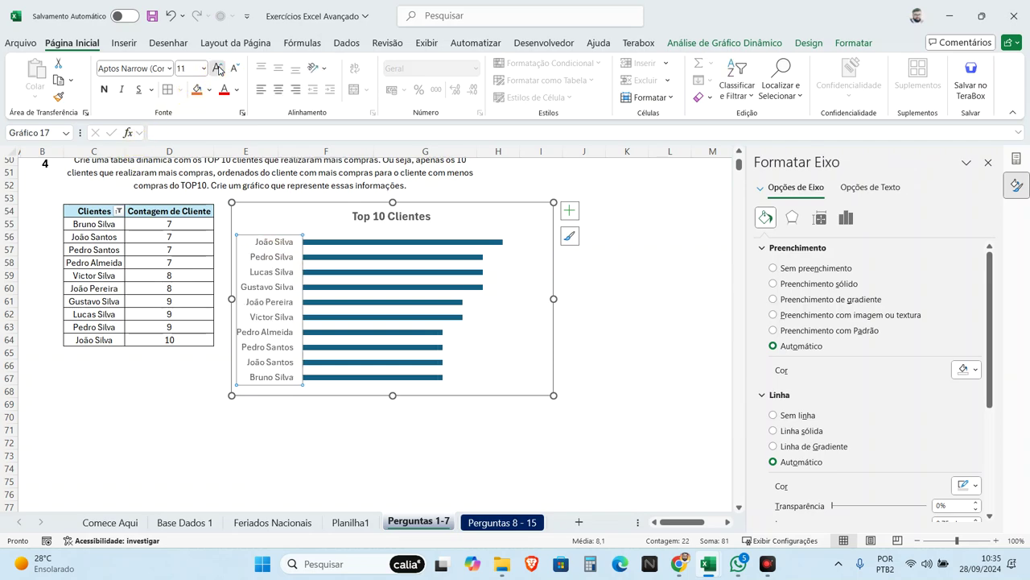
{"action": "left_click", "coordinate": [218, 68]}
Step: Add data labels to the bars and enlarge them to about 11 pt
{"action": "left_click", "coordinate": [493, 278]}
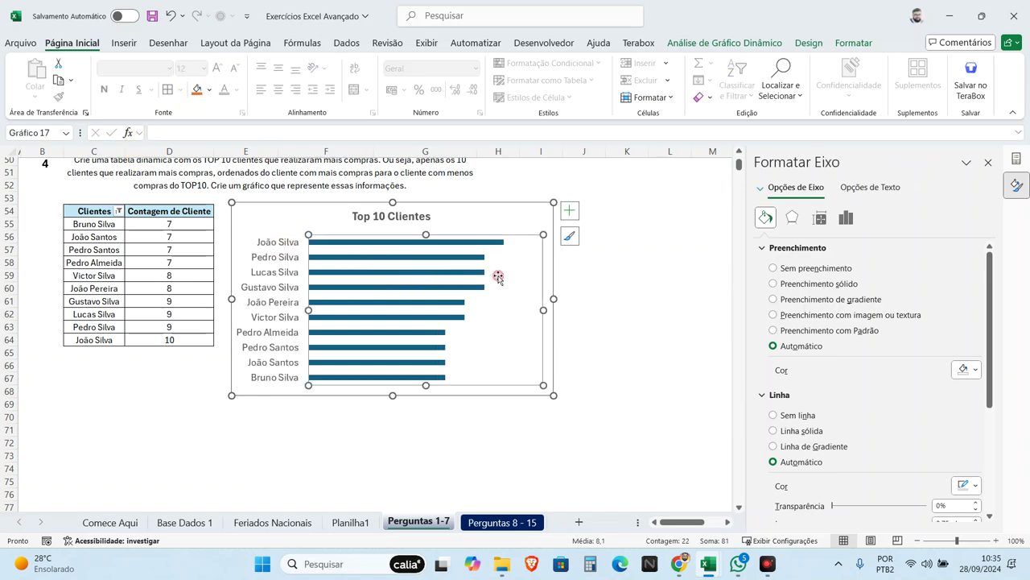
{"action": "left_click", "coordinate": [569, 210]}
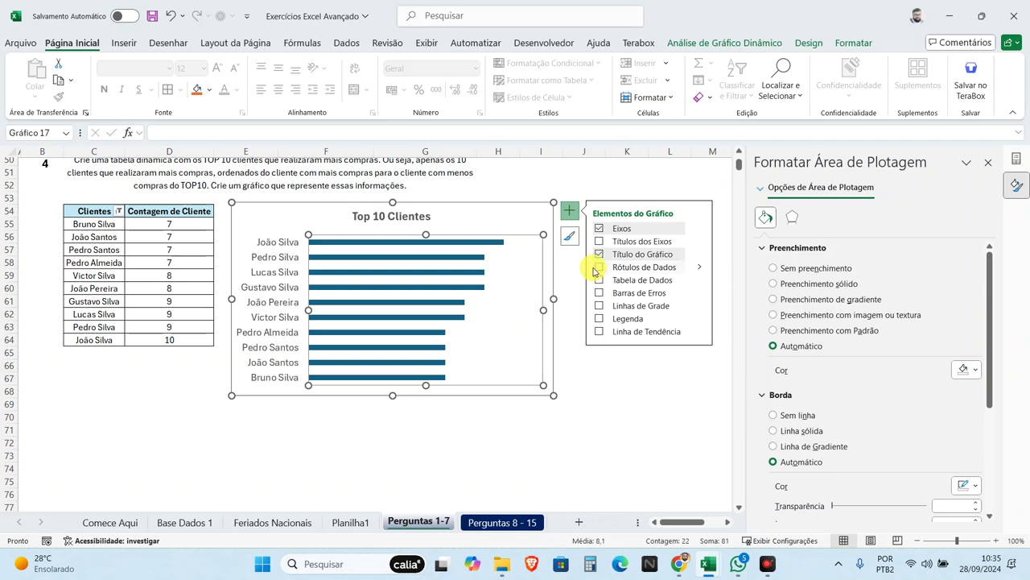
{"action": "left_click", "coordinate": [598, 270]}
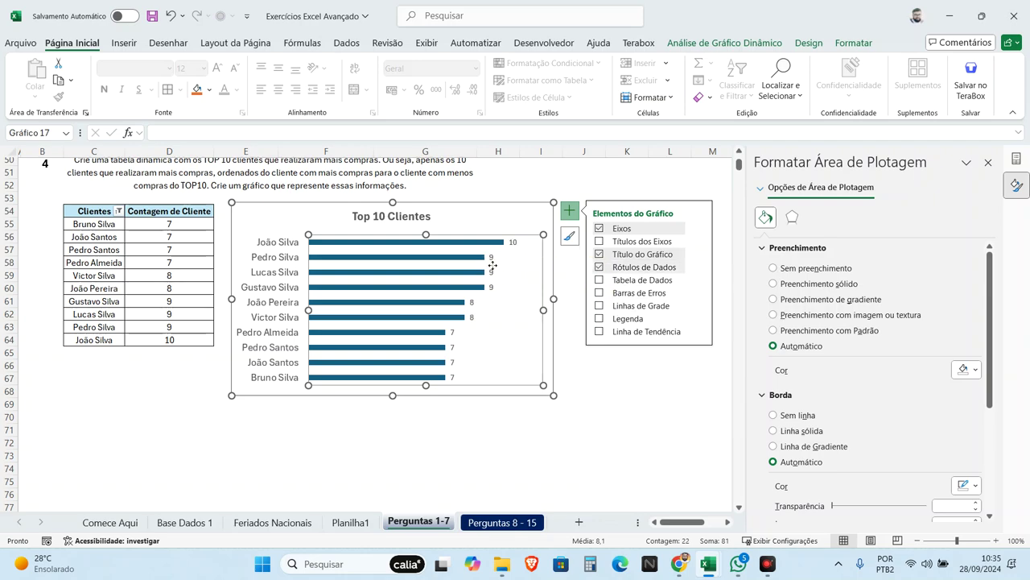
{"action": "left_click", "coordinate": [493, 266]}
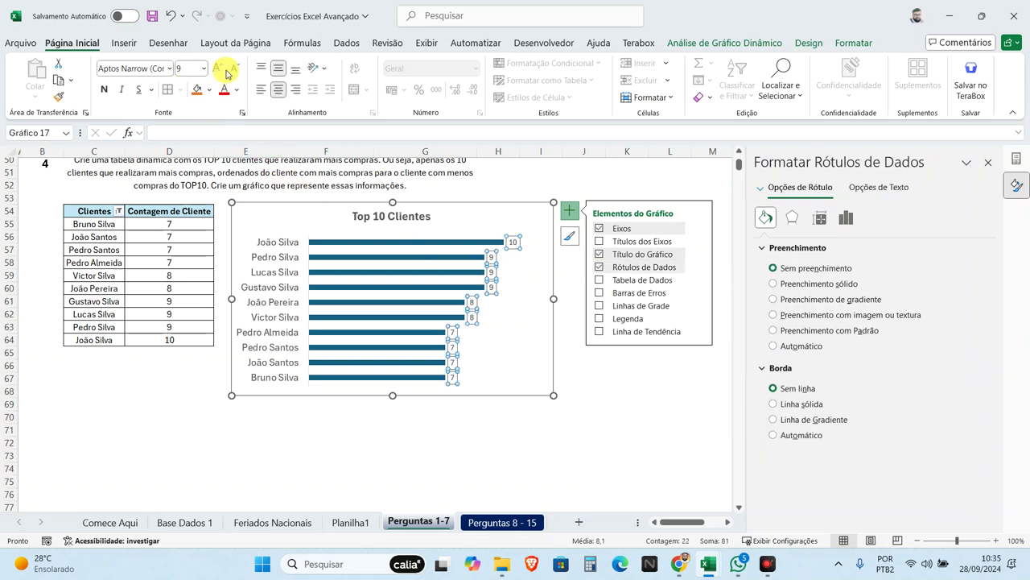
{"action": "left_click", "coordinate": [218, 69]}
{"action": "left_click", "coordinate": [218, 68]}
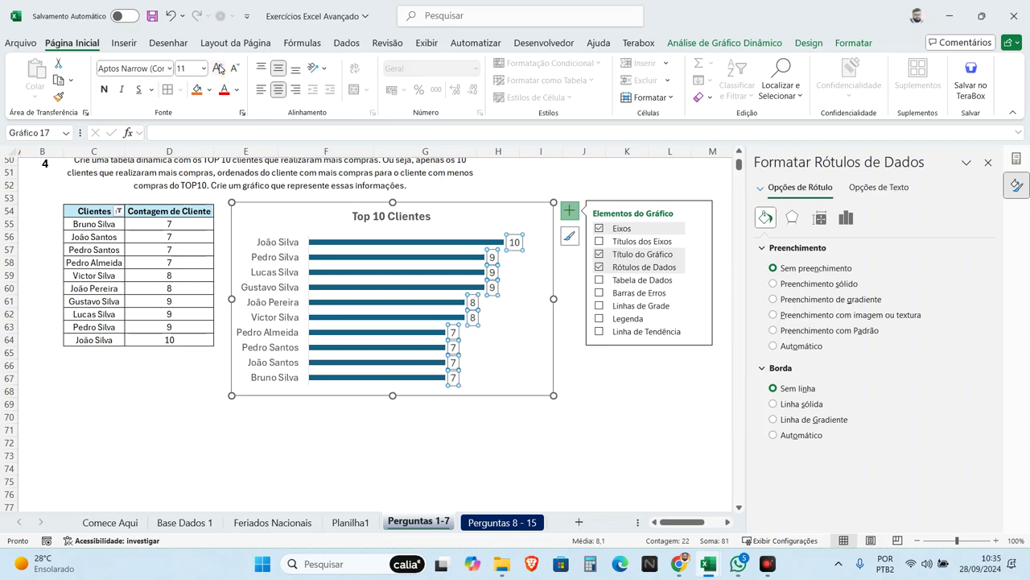
{"action": "left_click", "coordinate": [219, 69]}
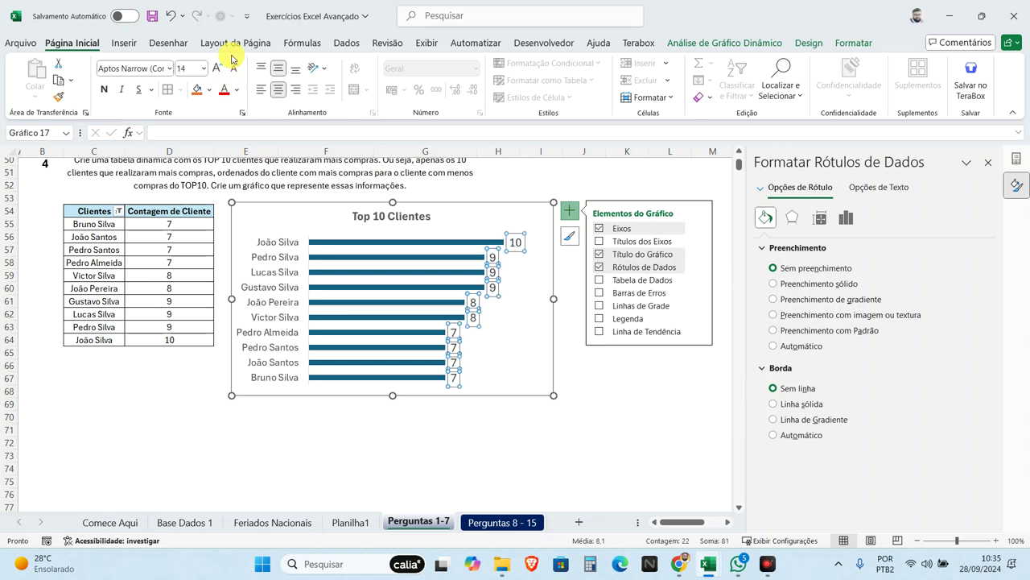
Step: Give the data bars a solid 5 pt outline
{"action": "left_click", "coordinate": [415, 242]}
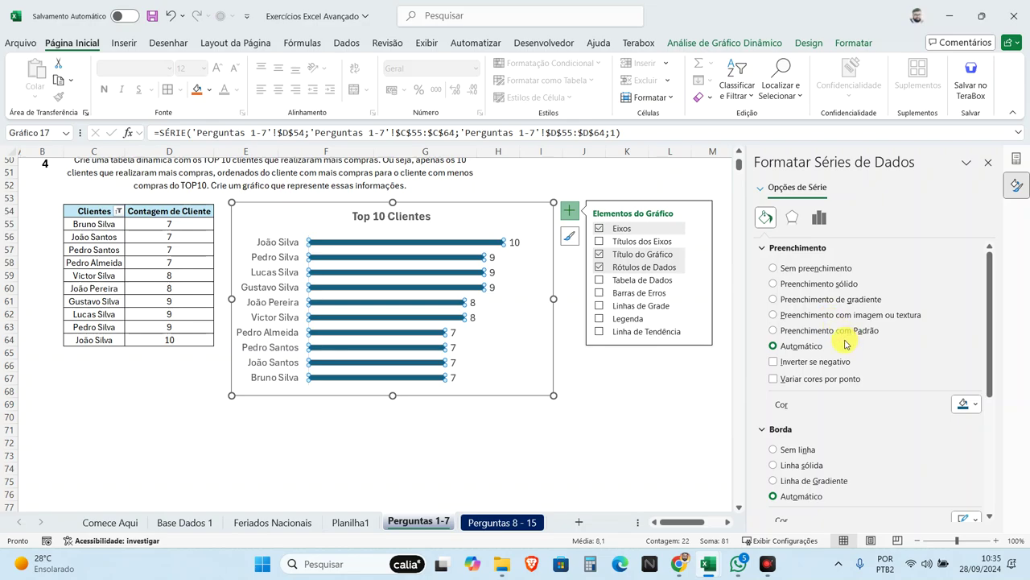
{"action": "scroll", "coordinate": [845, 344], "scroll_direction": "down", "scroll_amount": 3}
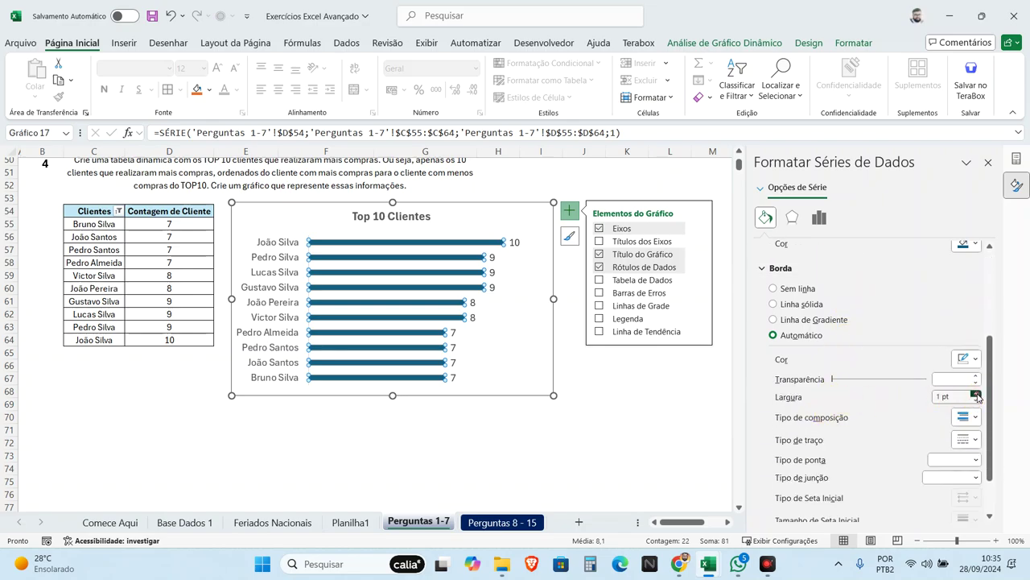
{"action": "left_click", "coordinate": [977, 393]}
{"action": "left_click", "coordinate": [976, 393]}
{"action": "left_click", "coordinate": [977, 394]}
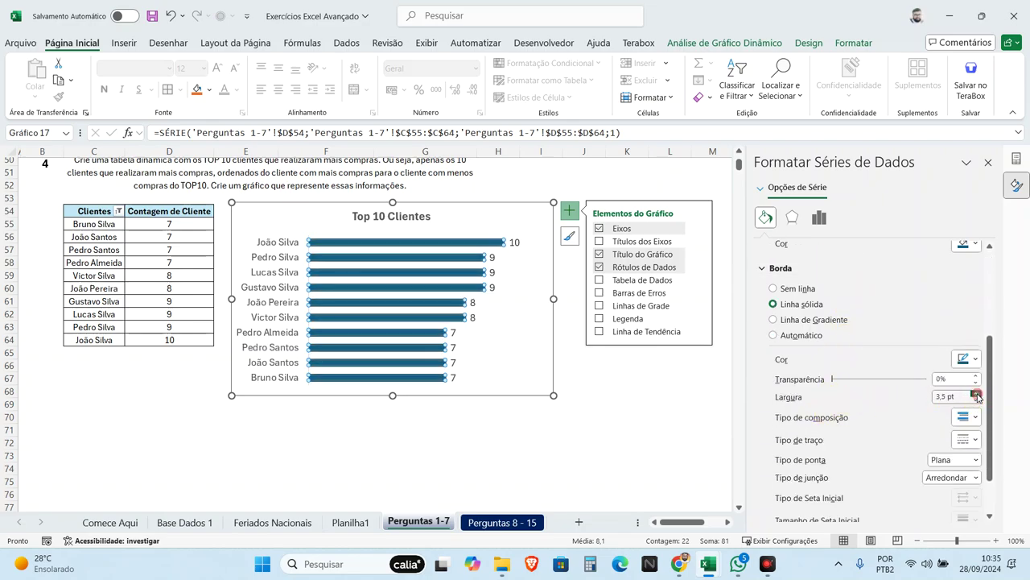
{"action": "left_click", "coordinate": [976, 393]}
{"action": "left_click", "coordinate": [976, 394]}
{"action": "left_click", "coordinate": [976, 394]}
{"action": "left_click", "coordinate": [976, 393]}
{"action": "left_click", "coordinate": [976, 393]}
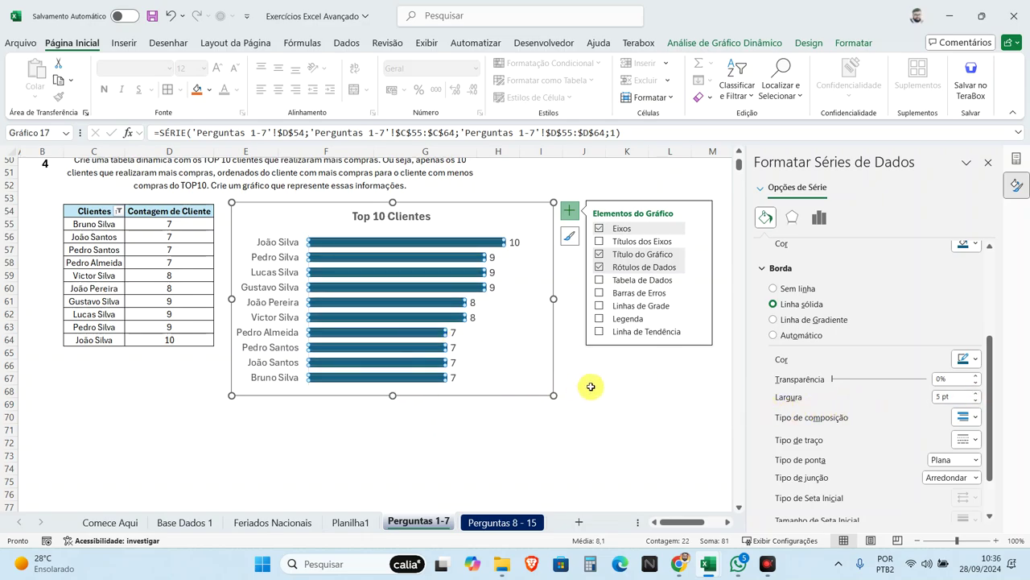
{"action": "left_click", "coordinate": [462, 210]}
Step: Set the Top 10 Clientes chart's shape outline to No Outline
{"action": "left_click", "coordinate": [627, 403]}
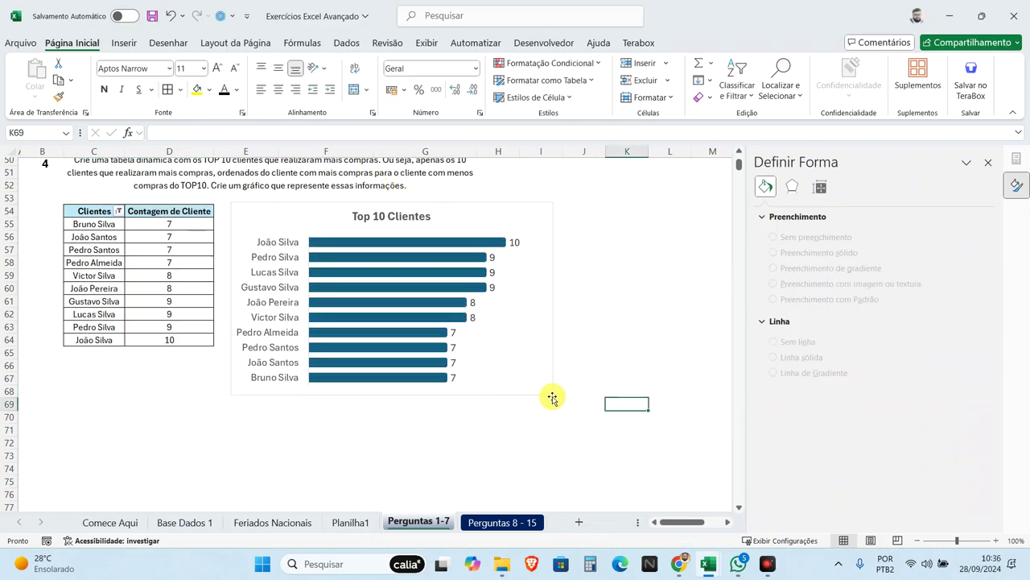
{"action": "left_click", "coordinate": [524, 390]}
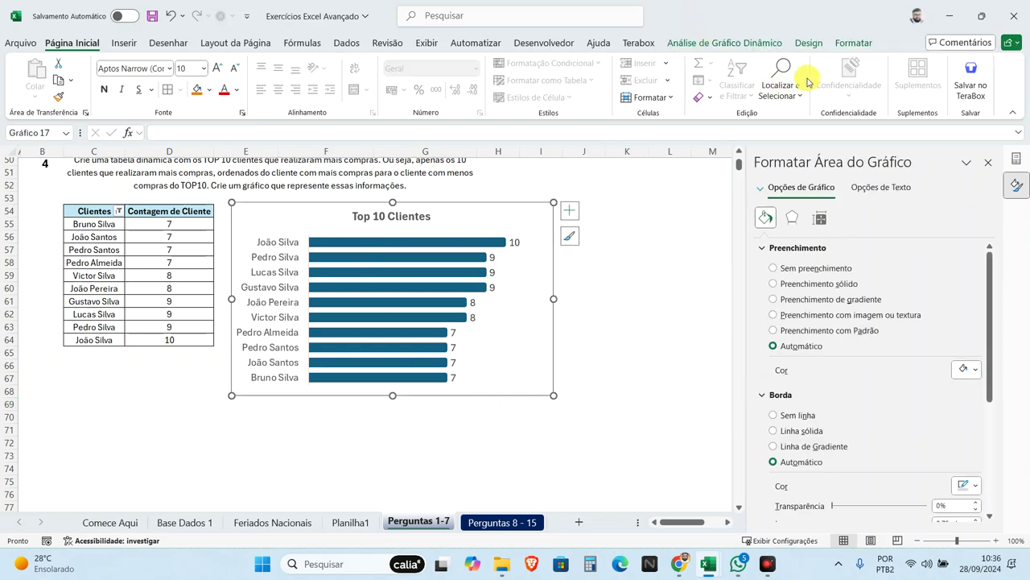
{"action": "left_click", "coordinate": [852, 43]}
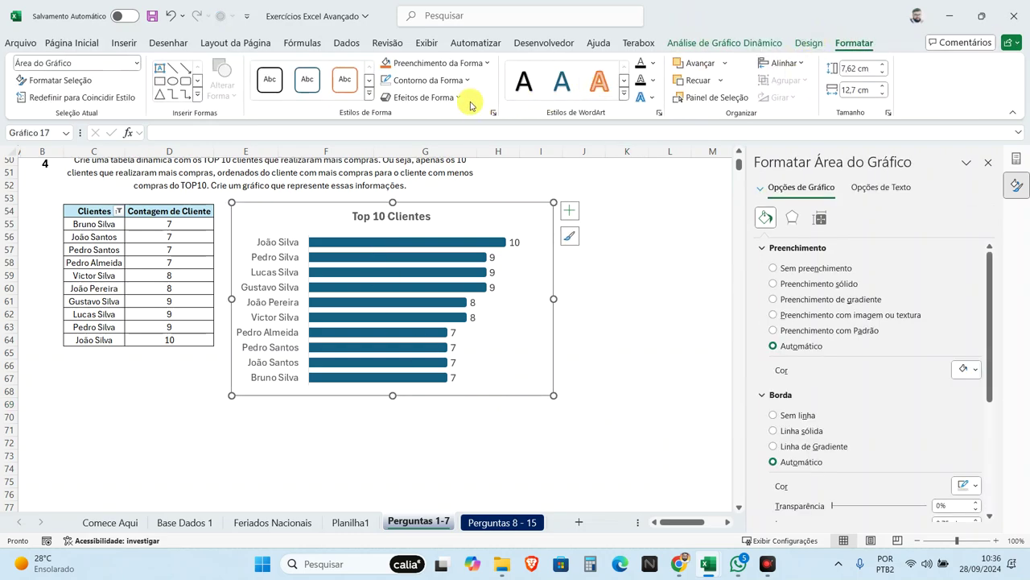
{"action": "left_click", "coordinate": [455, 80]}
{"action": "left_click", "coordinate": [406, 275]}
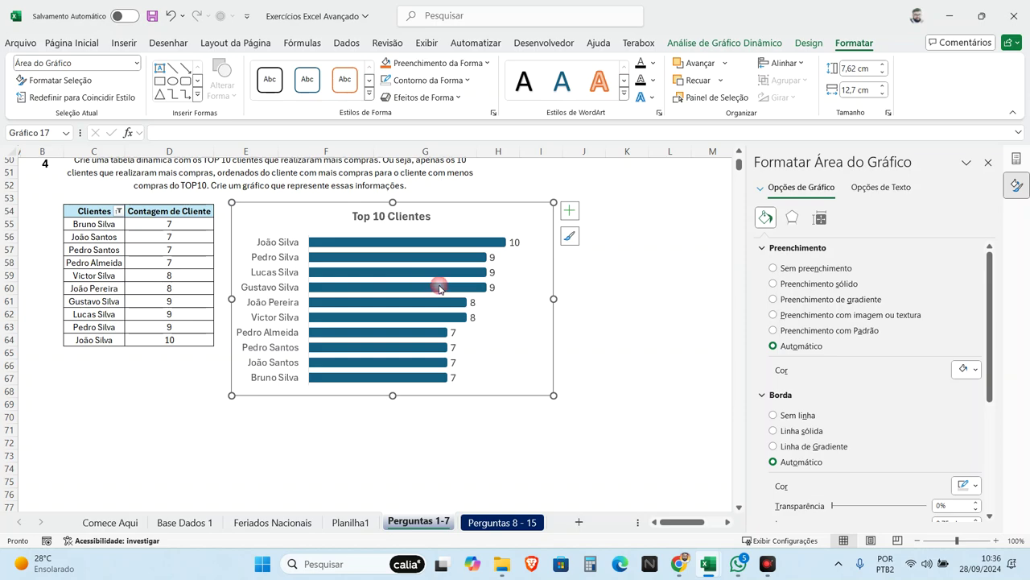
{"action": "left_click", "coordinate": [623, 352]}
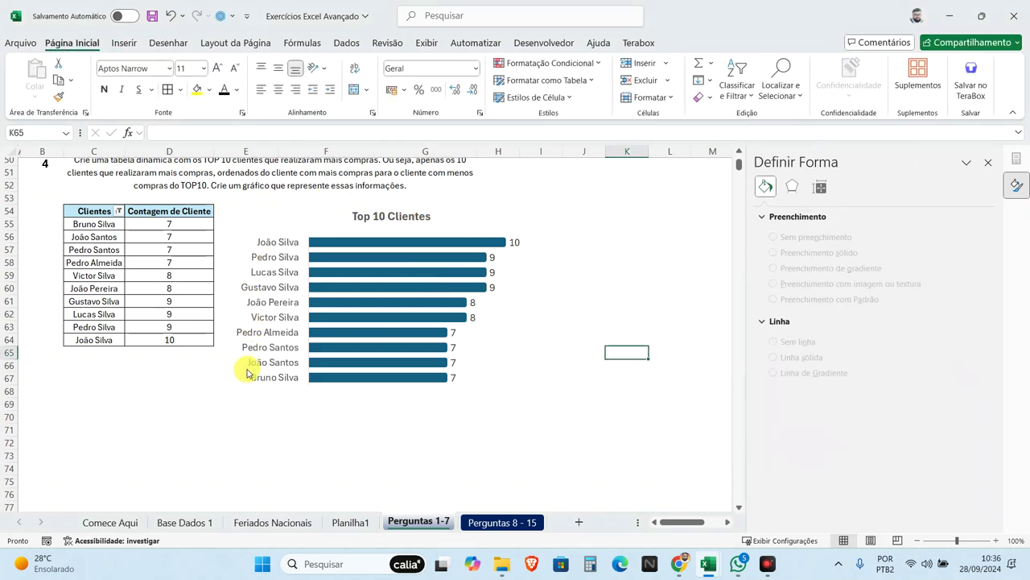
Step: Apply an outer drop shadow to the whole chart area
{"action": "left_click", "coordinate": [371, 338]}
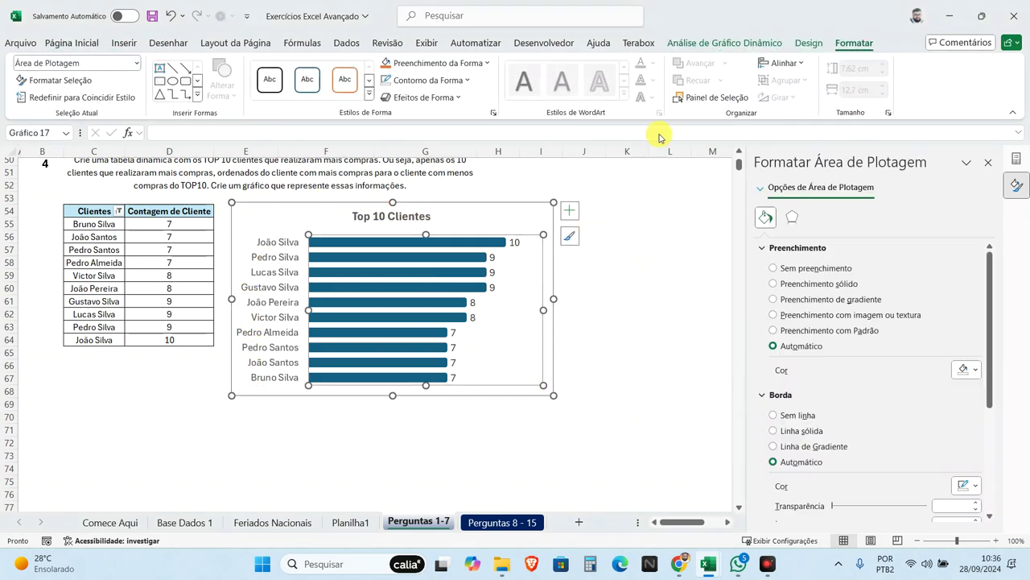
{"action": "left_click", "coordinate": [591, 339]}
{"action": "left_click", "coordinate": [520, 359]}
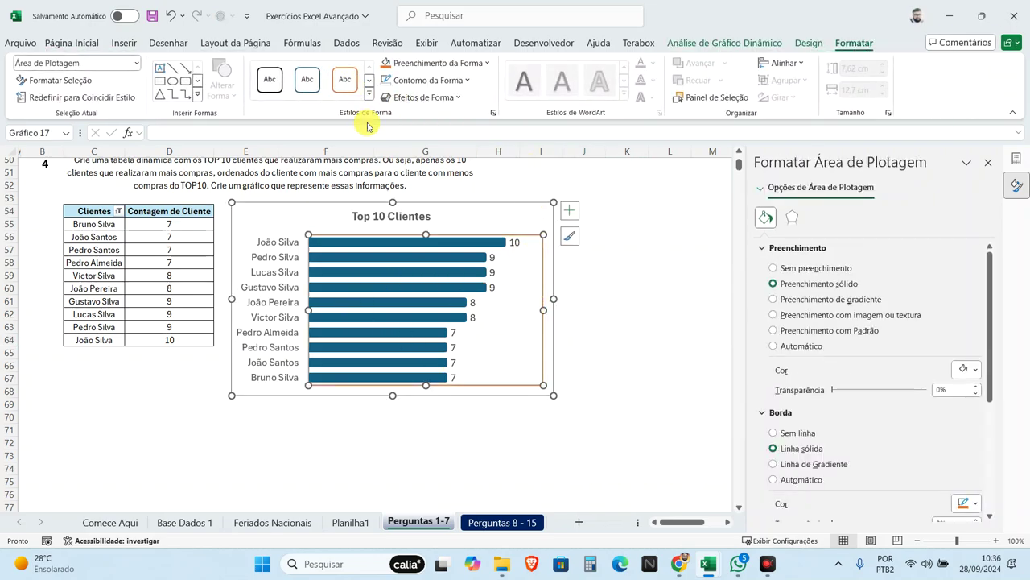
{"action": "left_click", "coordinate": [453, 99]}
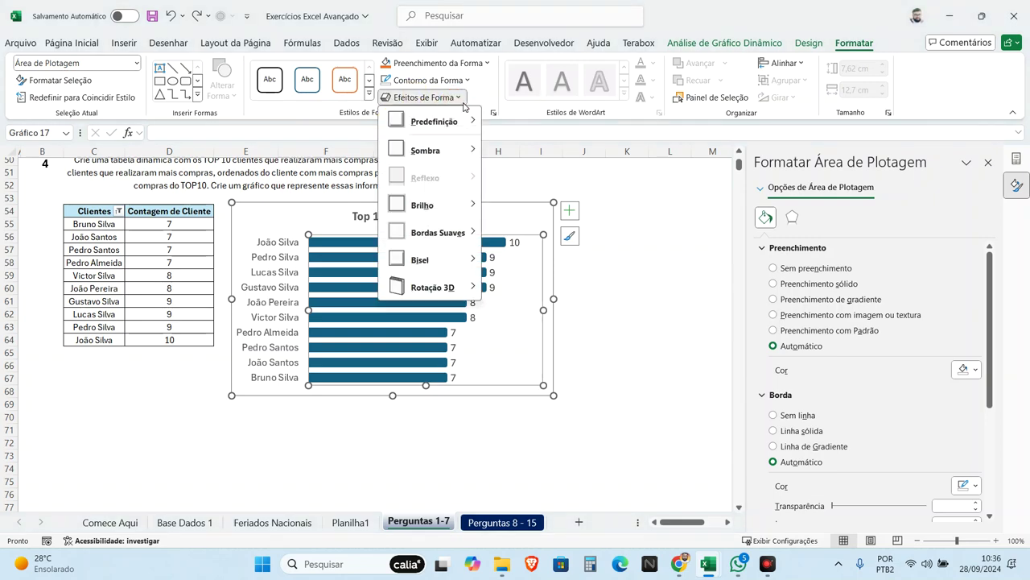
{"action": "left_click", "coordinate": [534, 210]}
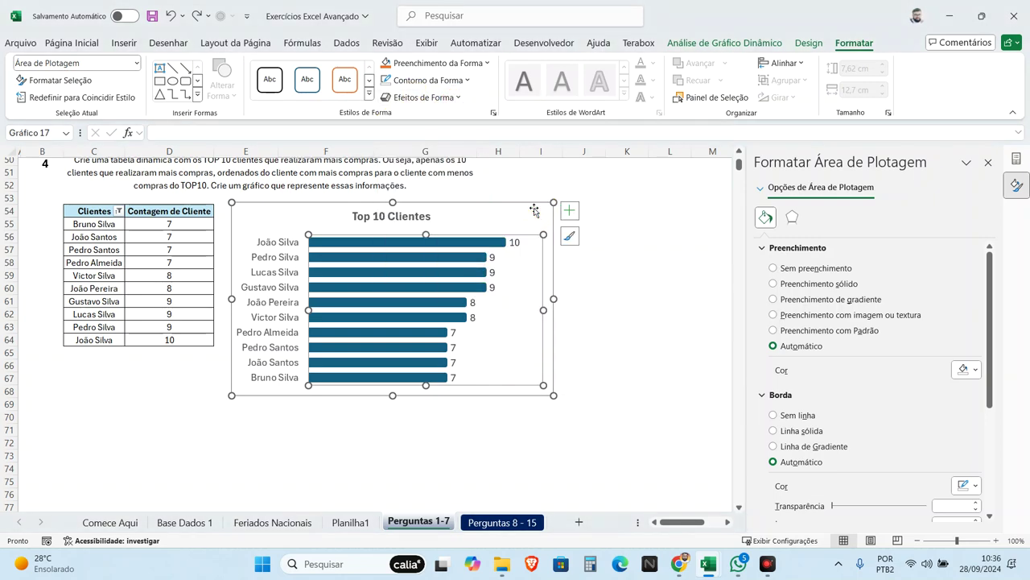
{"action": "left_click", "coordinate": [535, 209]}
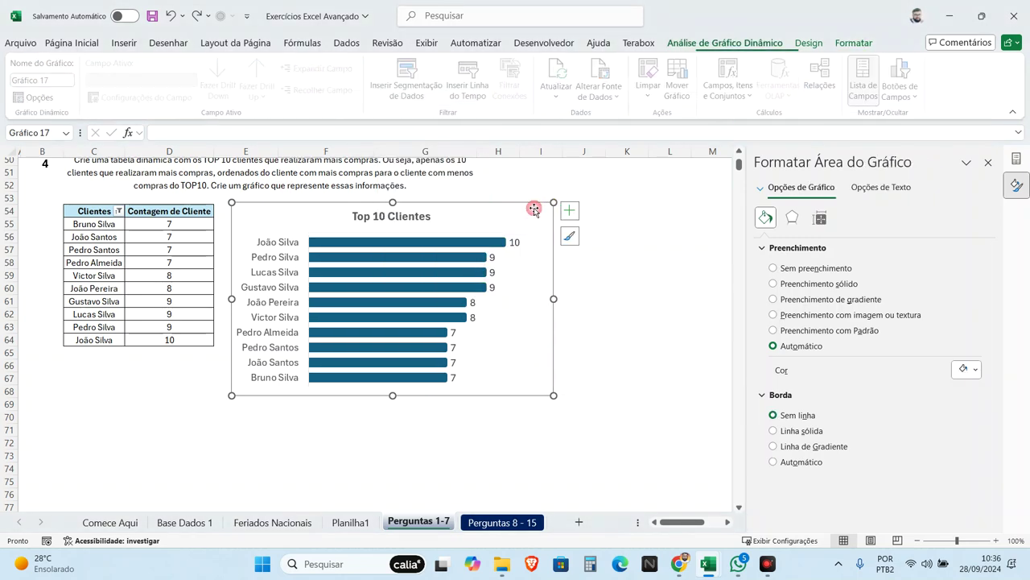
{"action": "left_click", "coordinate": [853, 43]}
{"action": "left_click", "coordinate": [423, 97]}
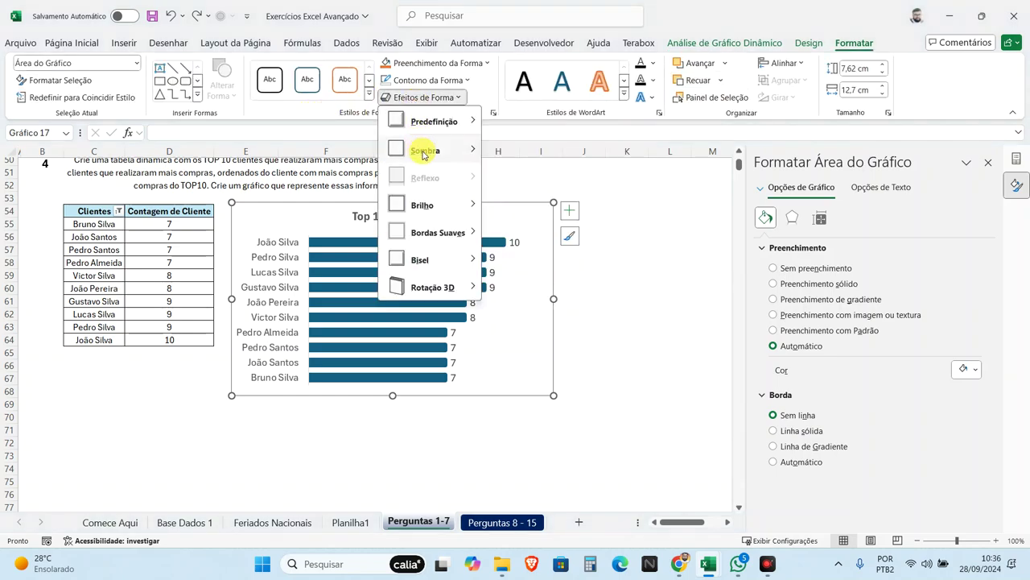
{"action": "left_click", "coordinate": [626, 311]}
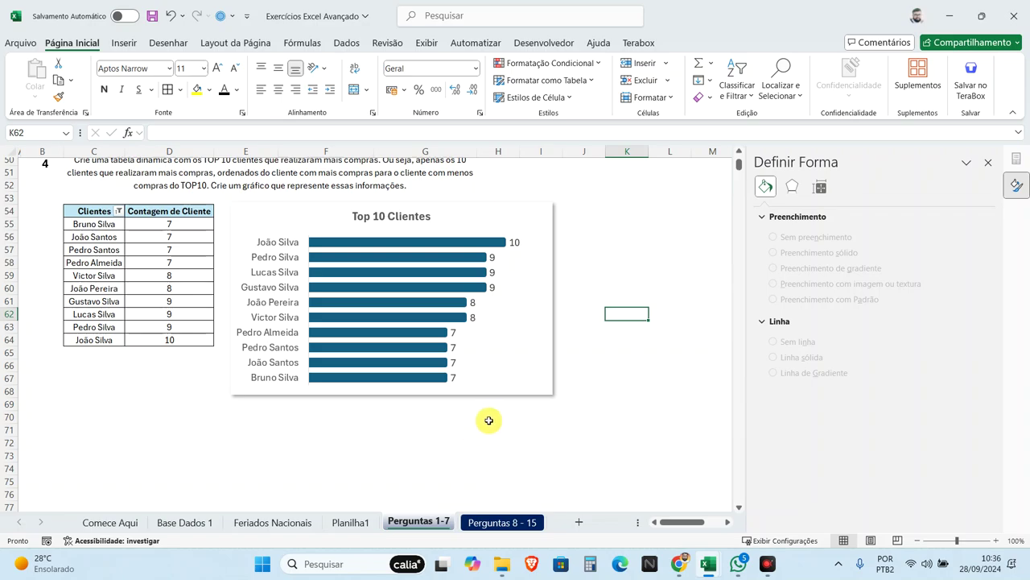
{"action": "scroll", "coordinate": [193, 281], "scroll_direction": "up", "scroll_amount": 4}
{"action": "scroll", "coordinate": [158, 279], "scroll_direction": "up", "scroll_amount": 3}
{"action": "scroll", "coordinate": [158, 279], "scroll_direction": "down", "scroll_amount": 6}
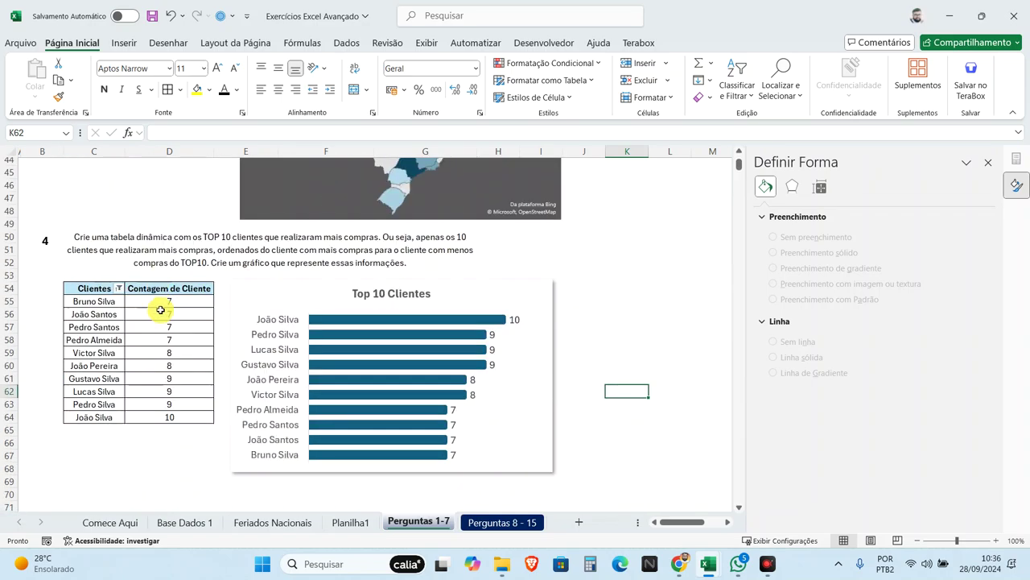
{"action": "scroll", "coordinate": [547, 346], "scroll_direction": "up", "scroll_amount": 2}
{"action": "scroll", "coordinate": [557, 350], "scroll_direction": "up", "scroll_amount": 5}
{"action": "scroll", "coordinate": [559, 348], "scroll_direction": "up", "scroll_amount": 8}
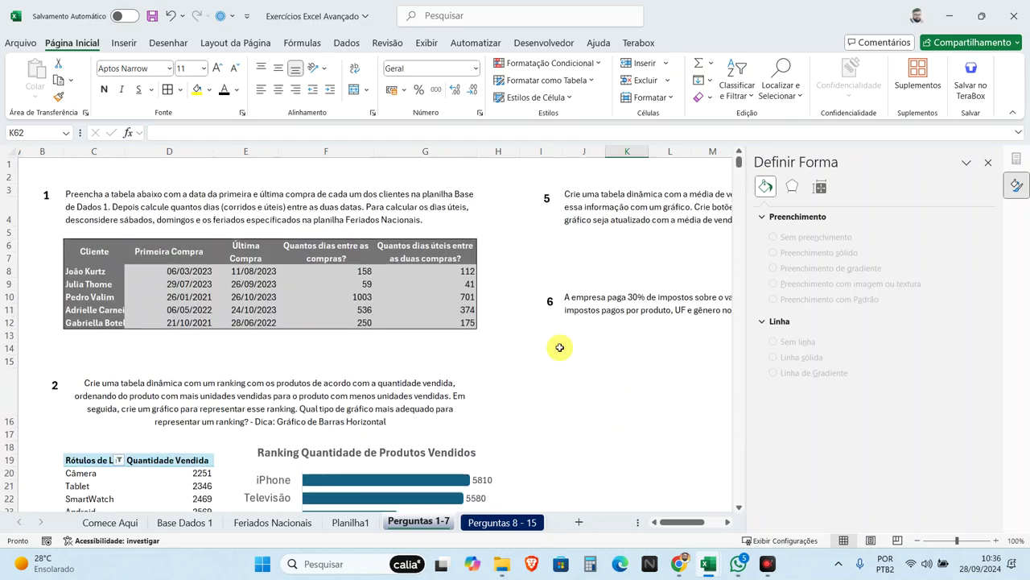
{"action": "scroll", "coordinate": [568, 299], "scroll_direction": "right", "scroll_amount": 2}
{"action": "scroll", "coordinate": [569, 298], "scroll_direction": "right", "scroll_amount": 1}
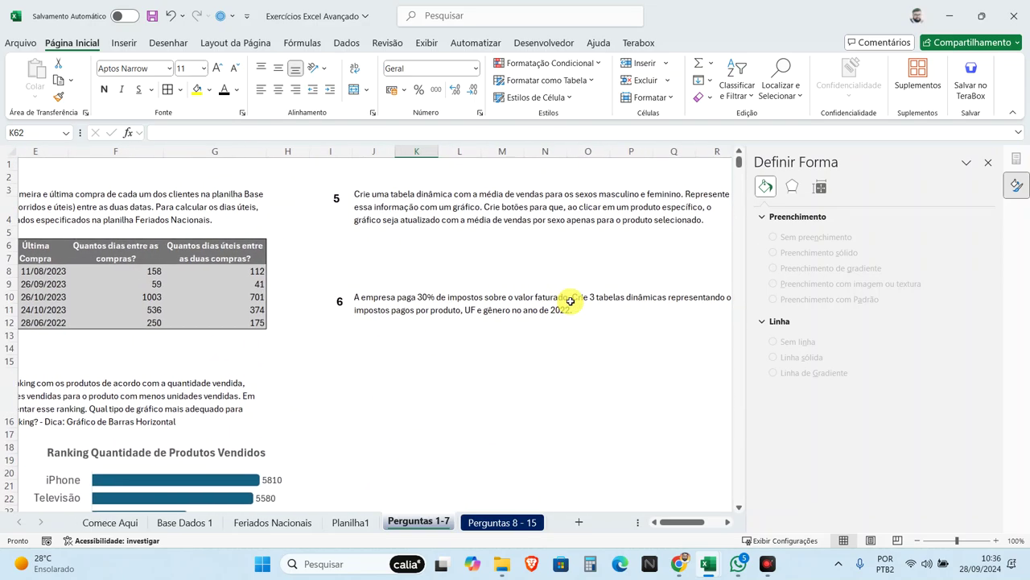
{"action": "scroll", "coordinate": [368, 271], "scroll_direction": "down", "scroll_amount": 5}
{"action": "scroll", "coordinate": [315, 312], "scroll_direction": "down", "scroll_amount": 4}
{"action": "scroll", "coordinate": [315, 312], "scroll_direction": "left", "scroll_amount": 3}
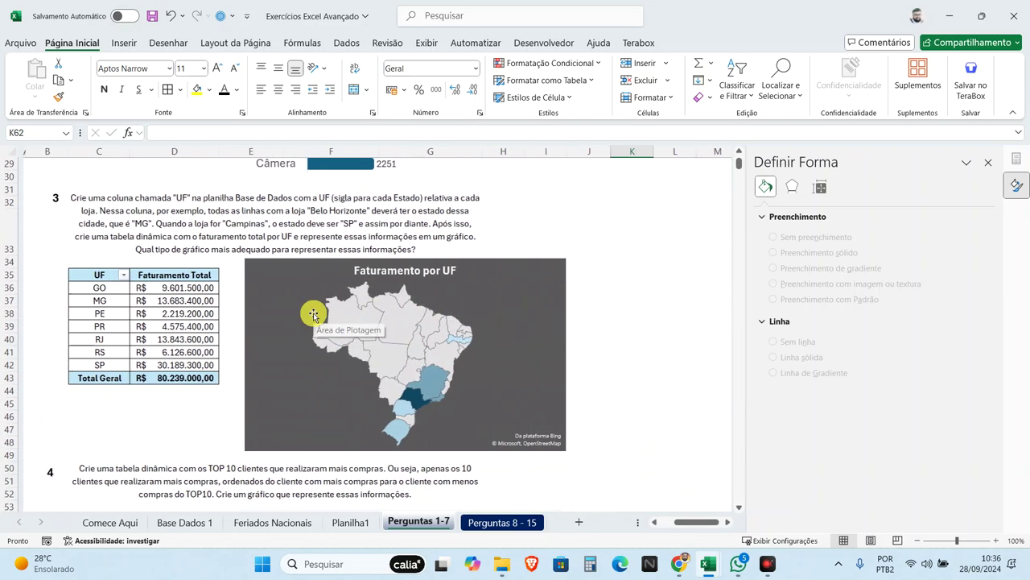
{"action": "scroll", "coordinate": [315, 312], "scroll_direction": "down", "scroll_amount": 2}
{"action": "scroll", "coordinate": [315, 311], "scroll_direction": "down", "scroll_amount": 3}
{"action": "scroll", "coordinate": [326, 301], "scroll_direction": "up", "scroll_amount": 1}
{"action": "scroll", "coordinate": [325, 301], "scroll_direction": "up", "scroll_amount": 4}
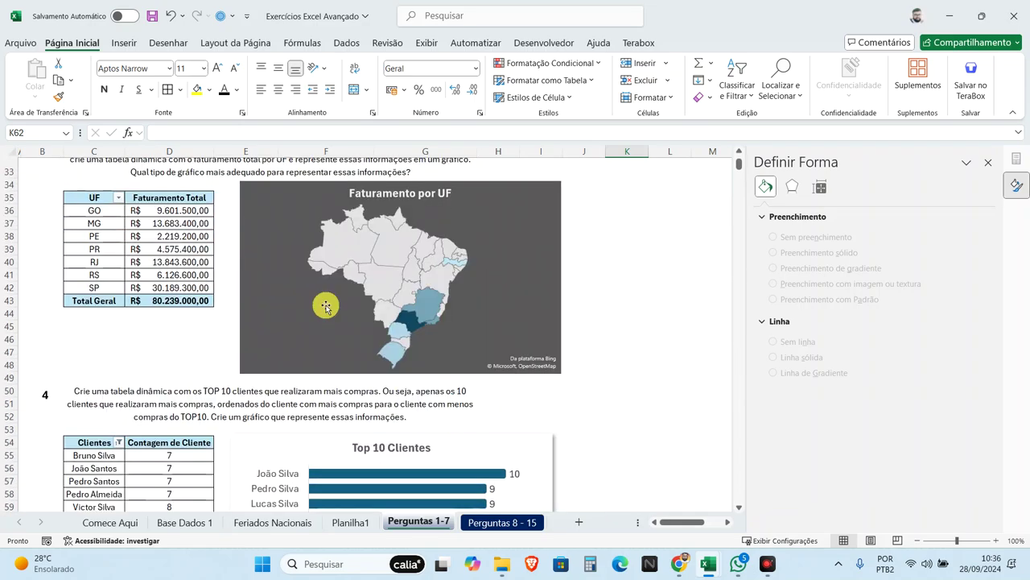
{"action": "scroll", "coordinate": [326, 308], "scroll_direction": "up", "scroll_amount": 1}
{"action": "scroll", "coordinate": [316, 300], "scroll_direction": "down", "scroll_amount": 2}
{"action": "scroll", "coordinate": [306, 266], "scroll_direction": "down", "scroll_amount": 5}
{"action": "scroll", "coordinate": [306, 265], "scroll_direction": "up", "scroll_amount": 5}
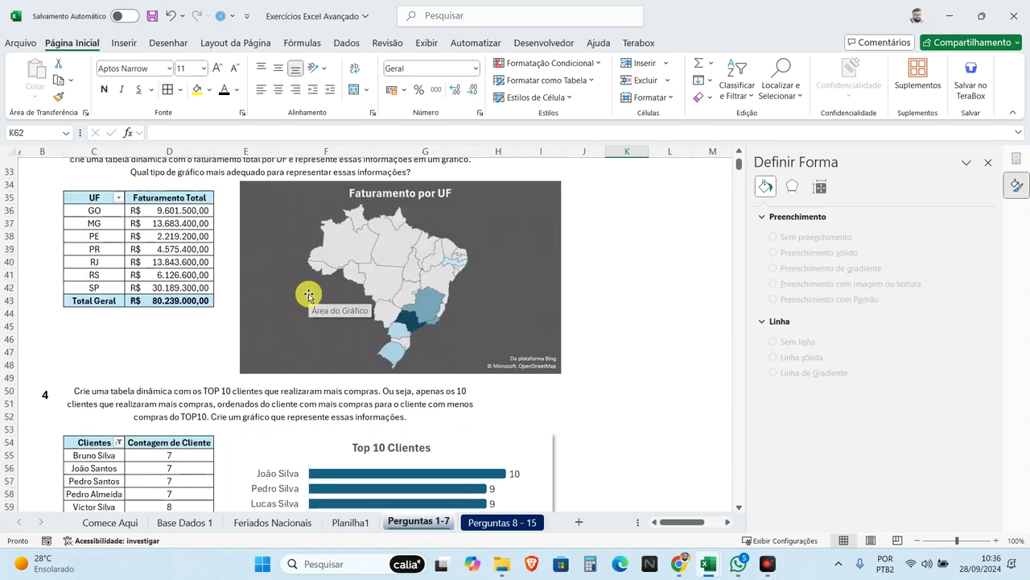
{"action": "scroll", "coordinate": [308, 294], "scroll_direction": "up", "scroll_amount": 3}
{"action": "scroll", "coordinate": [306, 293], "scroll_direction": "up", "scroll_amount": 1}
{"action": "scroll", "coordinate": [308, 292], "scroll_direction": "down", "scroll_amount": 5}
{"action": "scroll", "coordinate": [363, 294], "scroll_direction": "down", "scroll_amount": 1}
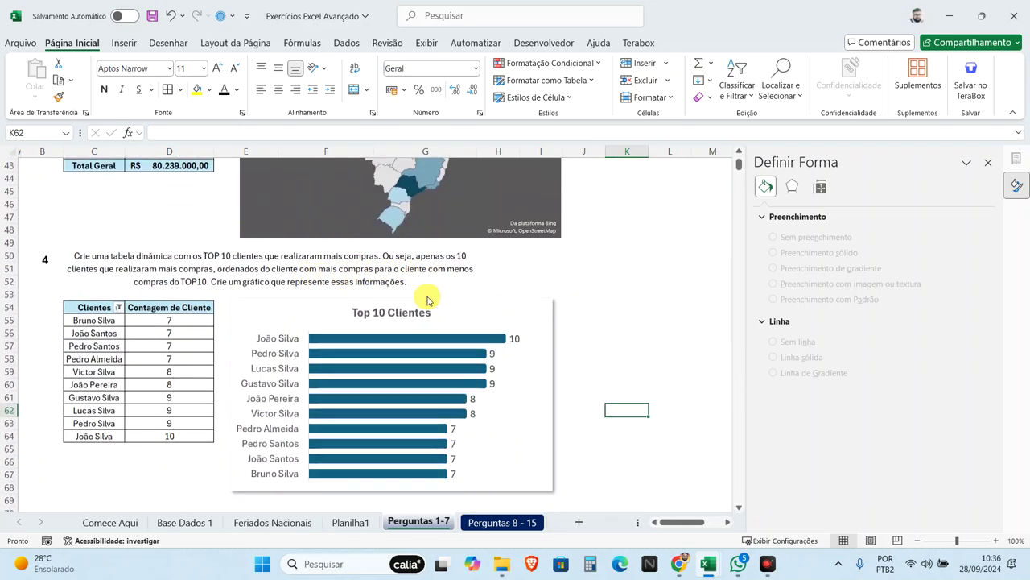
{"action": "scroll", "coordinate": [483, 290], "scroll_direction": "down", "scroll_amount": 4}
{"action": "scroll", "coordinate": [562, 288], "scroll_direction": "up", "scroll_amount": 7}
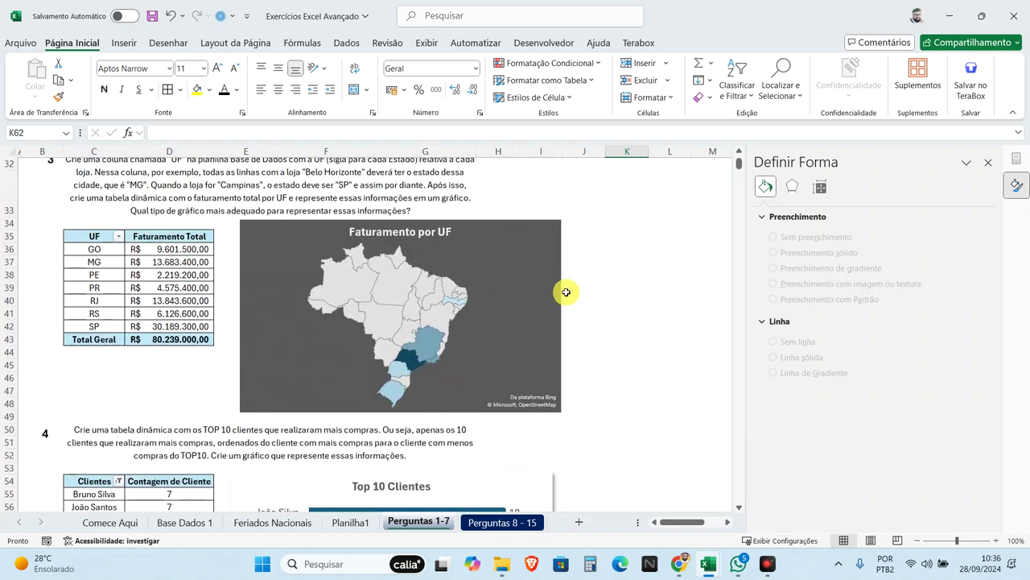
{"action": "scroll", "coordinate": [566, 292], "scroll_direction": "up", "scroll_amount": 1}
{"action": "scroll", "coordinate": [565, 292], "scroll_direction": "up", "scroll_amount": 1}
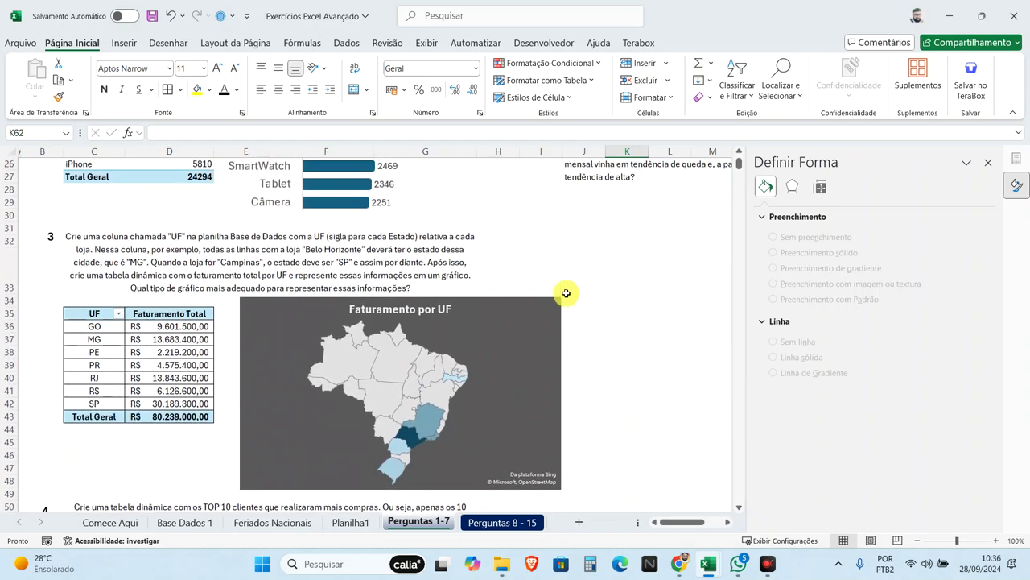